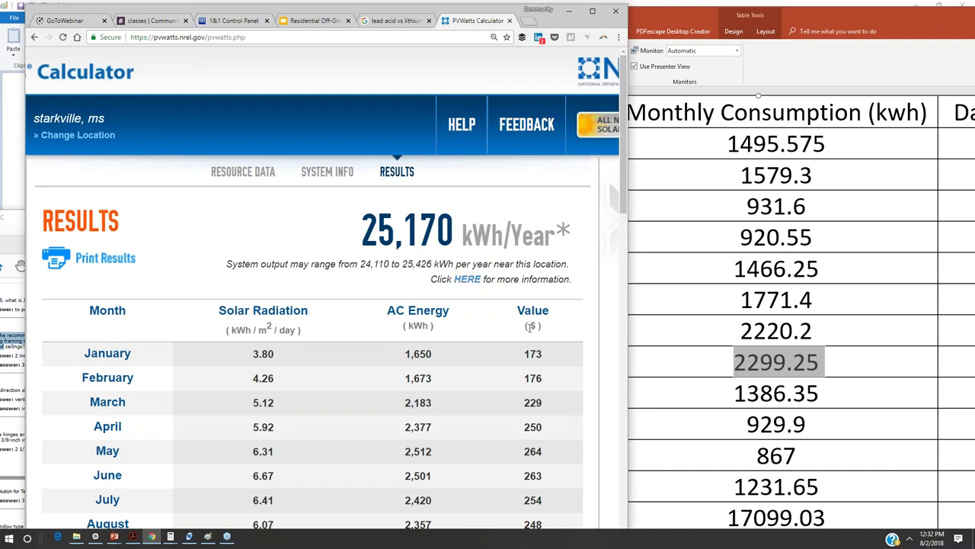
Step: Maximize the browser window and examine the monthly solar radiation and AC energy results down to the annual totals
scroll(531, 326, "down", 1)
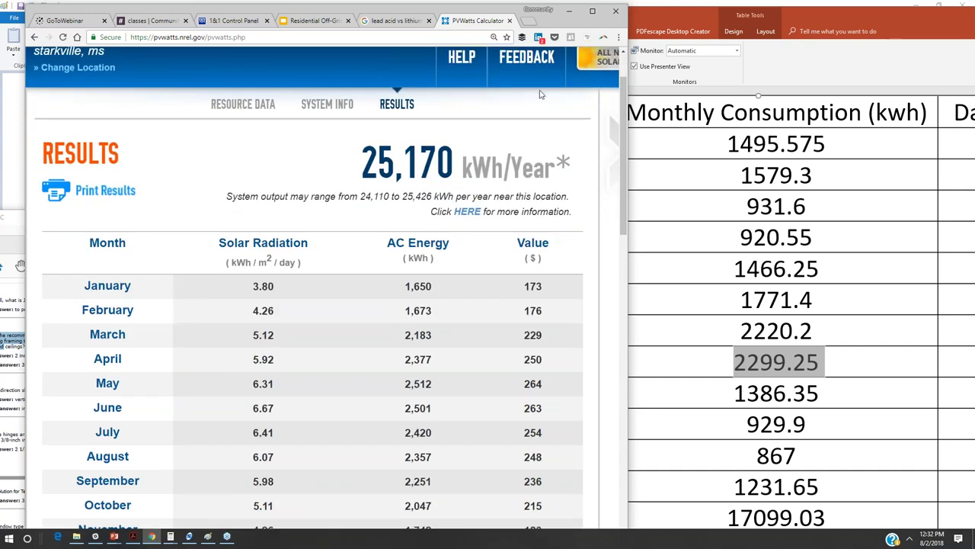
left_click(936, 431)
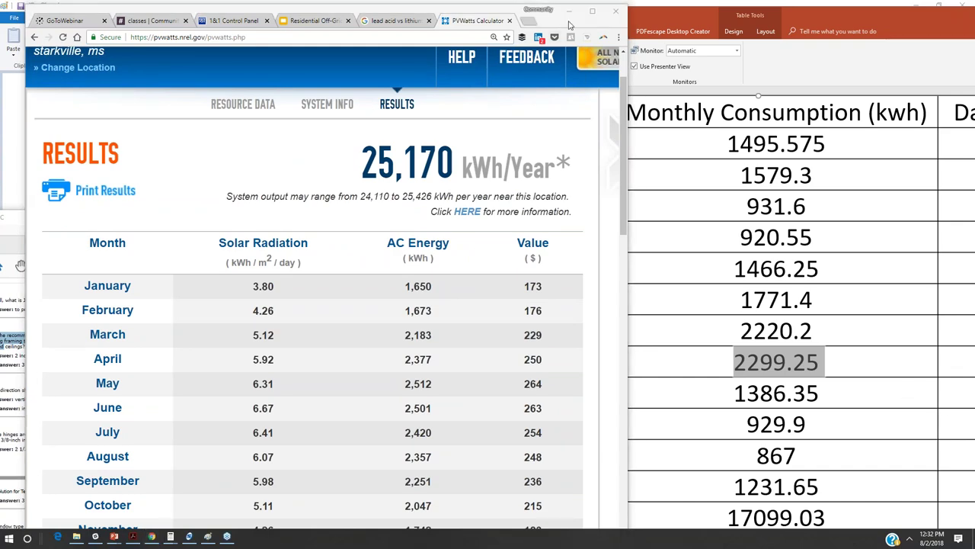
left_click(592, 11)
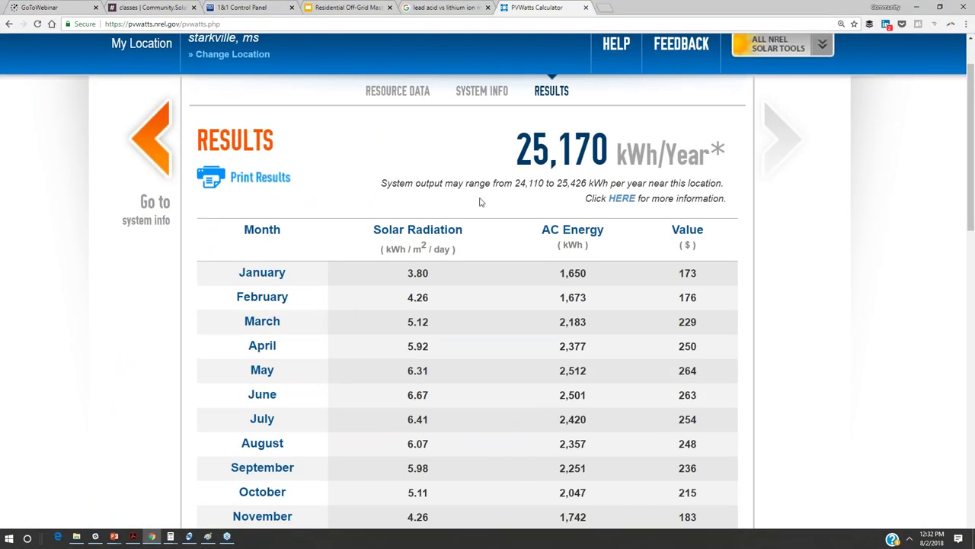
scroll(299, 218, "down", 2)
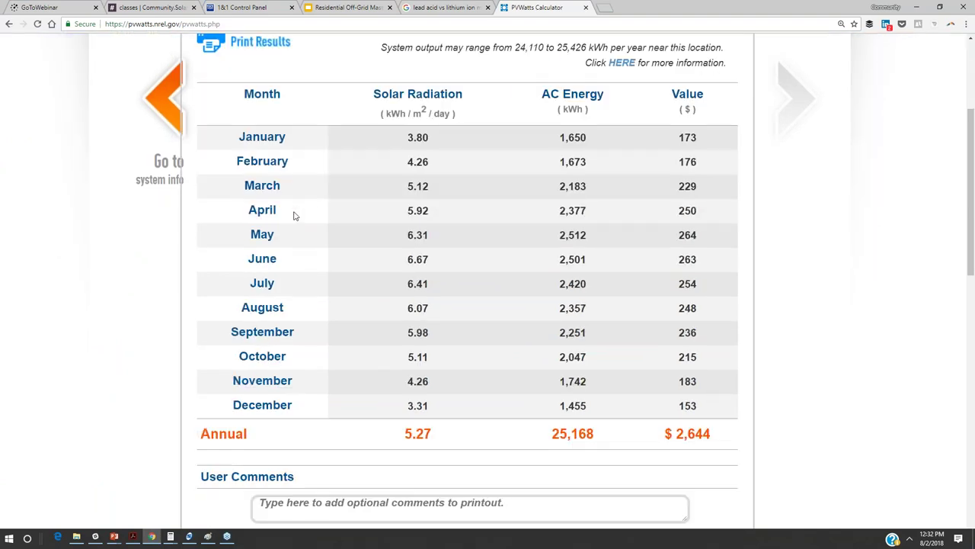
scroll(297, 218, "down", 5)
Step: Enlarge the results page to 300% and download the hourly results
key("ctrl+plus")
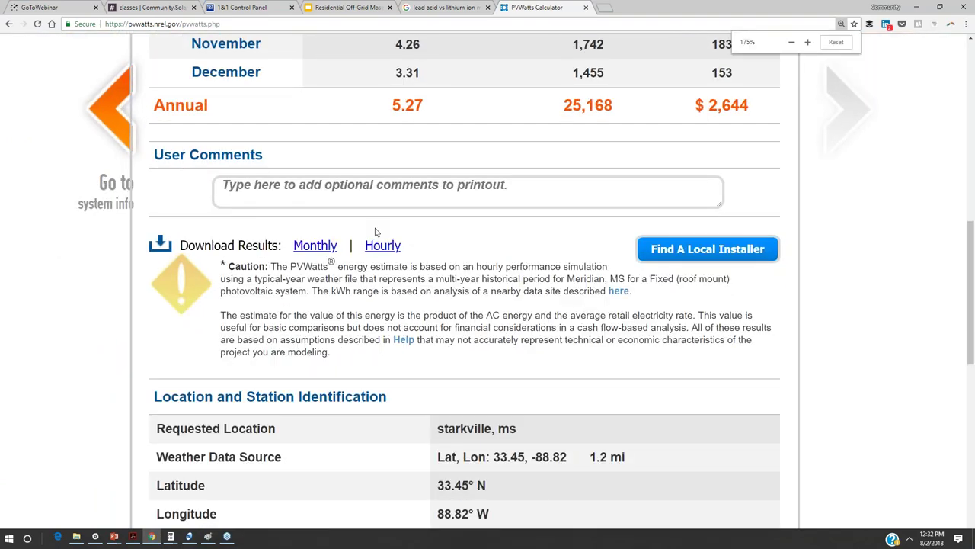
key("ctrl+plus")
key("ctrl+plus")
key("ctrl+plus")
scroll(445, 221, "down", 3)
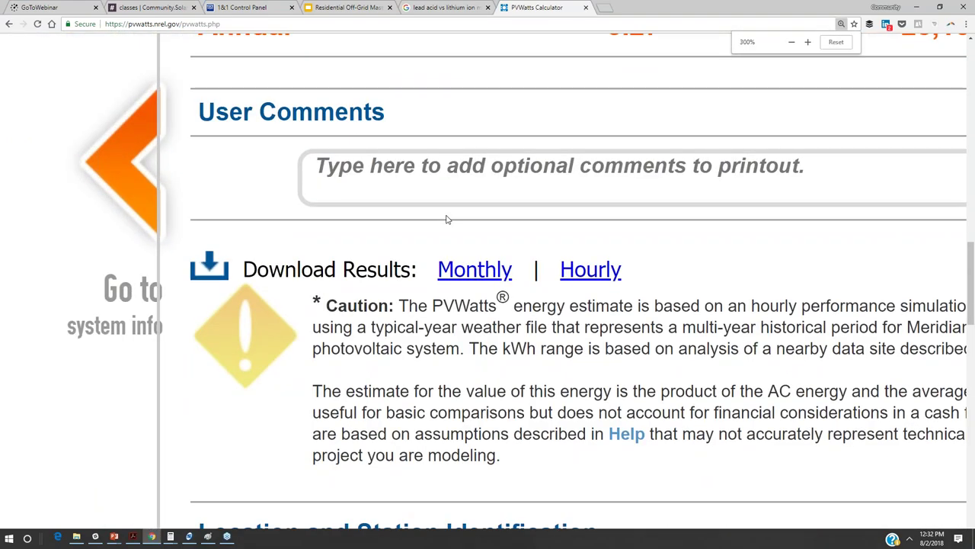
left_click(597, 210)
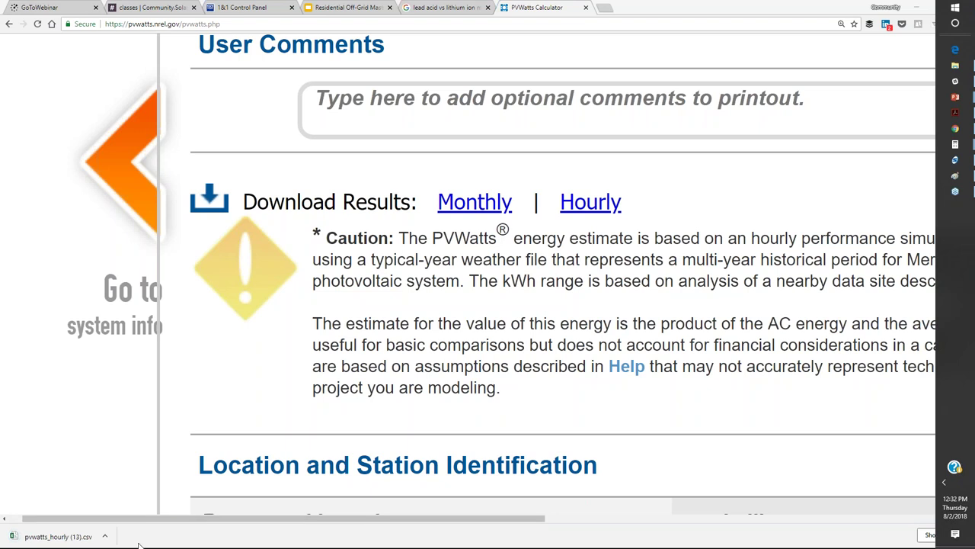
Step: Open the downloaded pvwatts_hourly (13).csv in Excel and maximize its window
left_click(105, 536)
left_click(124, 472)
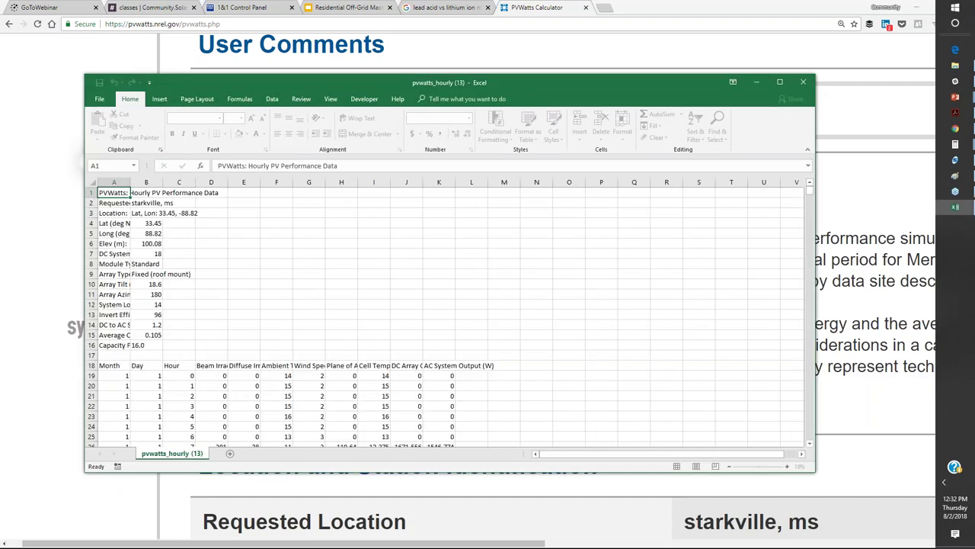
left_click(778, 82)
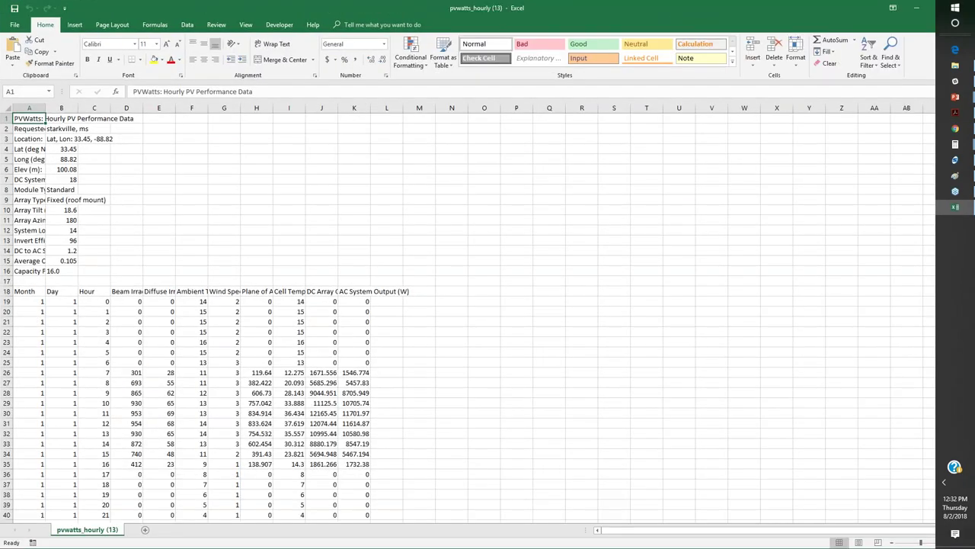
scroll(166, 294, "up", 6)
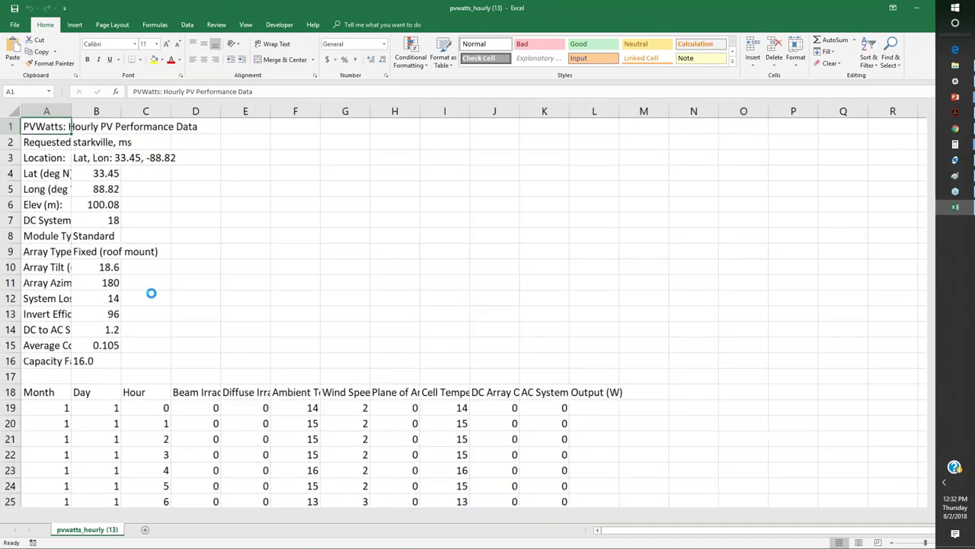
Step: Widen columns D and E so the diffuse irradiance heading fits in full
scroll(298, 279, "down", 3)
left_click_drag(270, 112, 303, 112)
left_click_drag(365, 113, 463, 113)
scroll(287, 305, "down", 2)
scroll(254, 272, "down", 3)
scroll(266, 203, "up", 2)
scroll(291, 229, "up", 4)
scroll(294, 236, "down", 3)
Step: Inspect the beam and diffuse irradiance headings in row 18 and highlight the January 1 daytime values in D26:E36
left_click(278, 206)
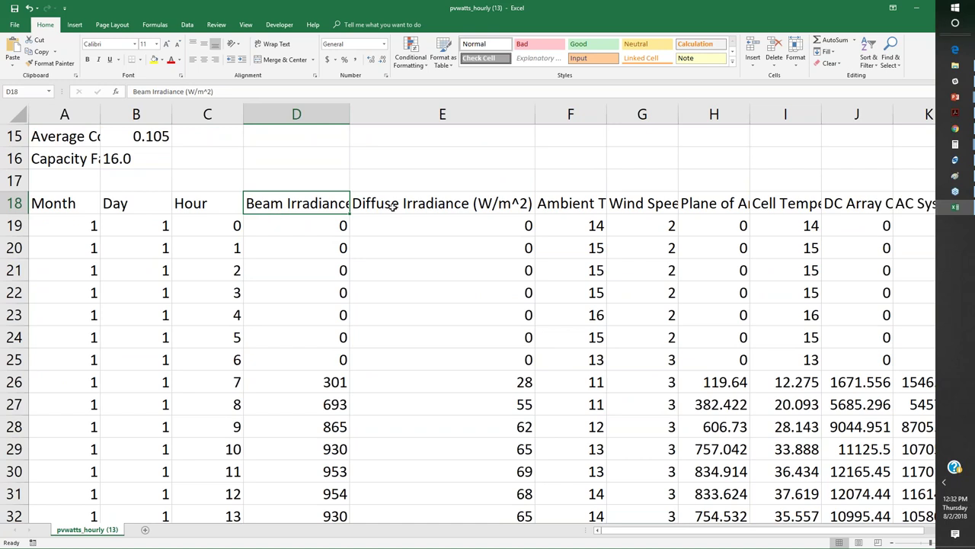
left_click(418, 203)
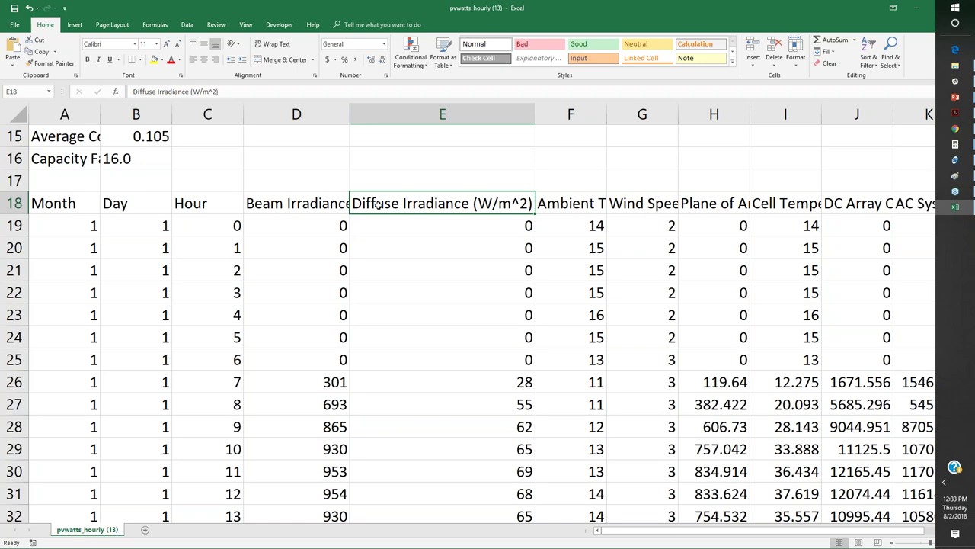
scroll(423, 322, "down", 4)
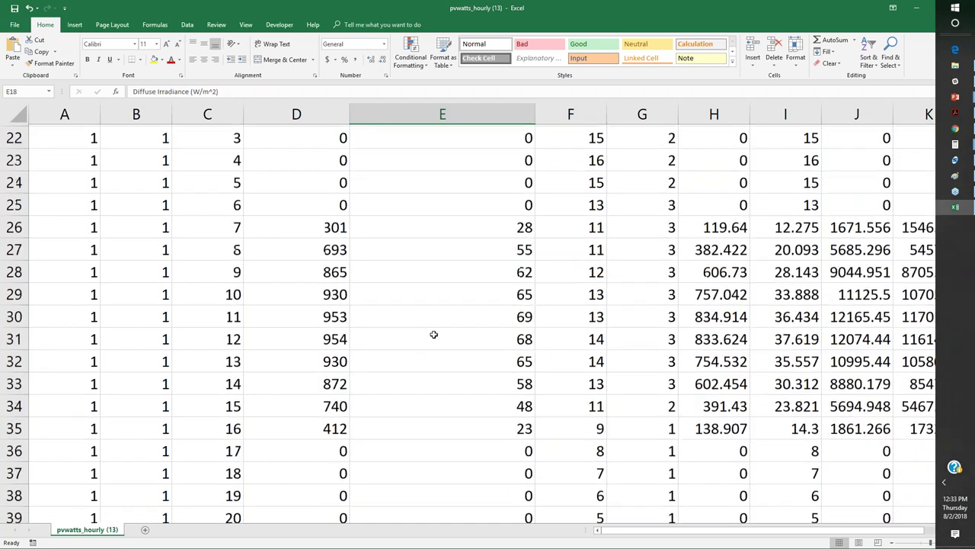
scroll(324, 322, "up", 2)
scroll(330, 317, "down", 1)
left_click_drag(322, 211, 483, 423)
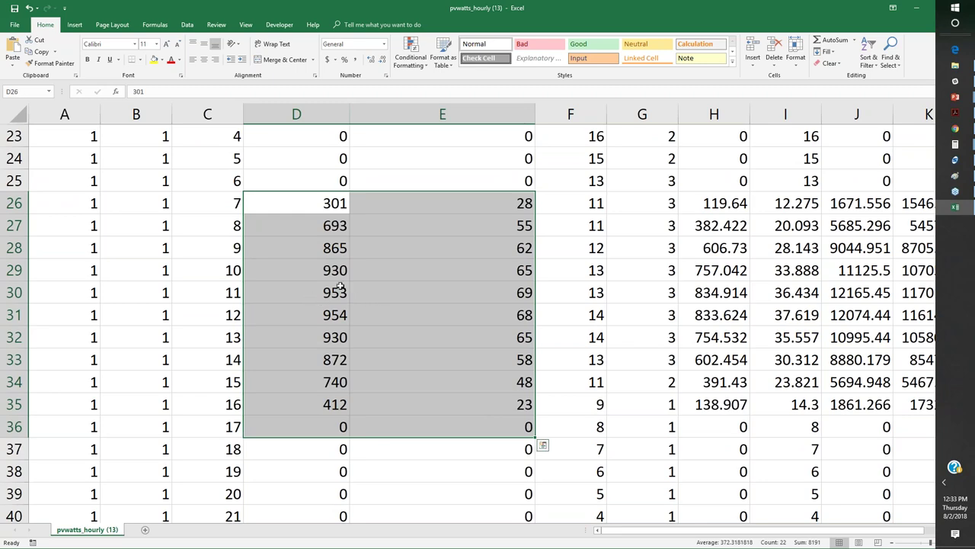
Step: Highlight the daytime beam and diffuse irradiance values for January 2 and January 3
scroll(419, 342, "down", 8)
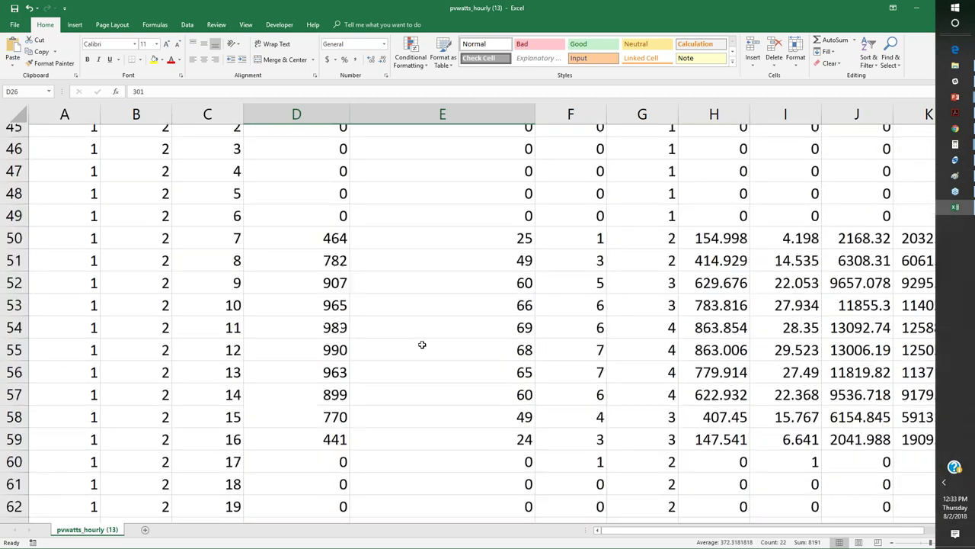
left_click_drag(328, 203, 483, 418)
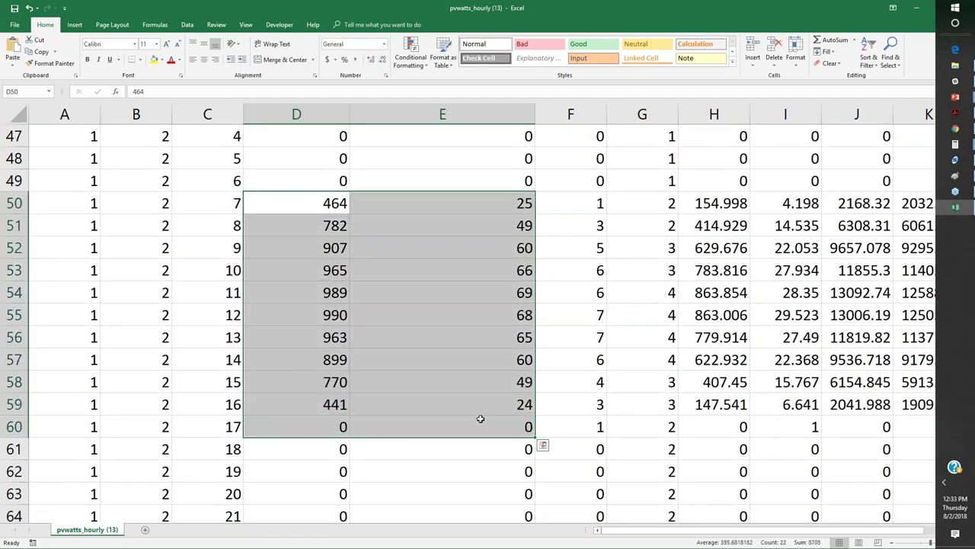
scroll(410, 387, "down", 3)
scroll(410, 387, "down", 5)
left_click_drag(320, 203, 462, 433)
Step: Examine the January 6 irradiance, highlighting both columns, the diffuse values alone, and the midday hours
scroll(462, 432, "down", 17)
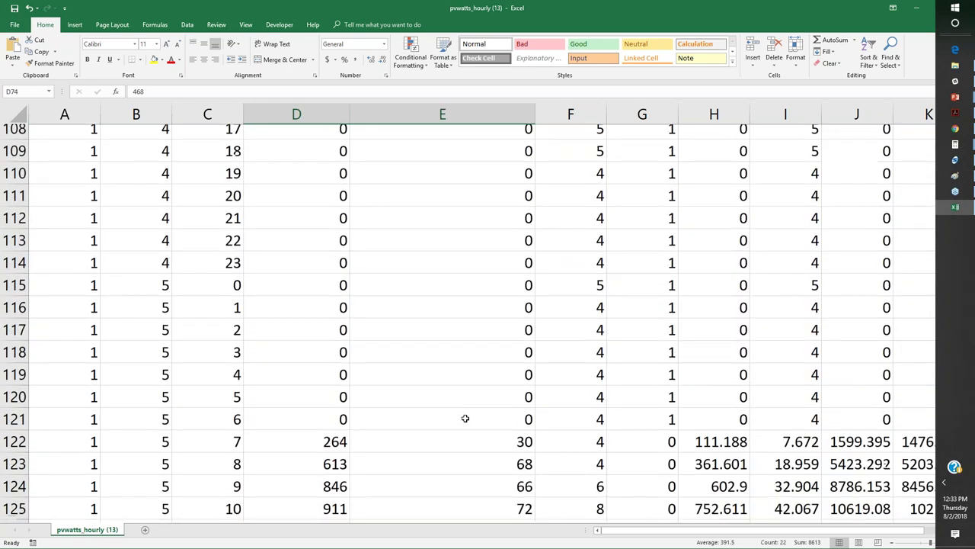
scroll(465, 416, "down", 11)
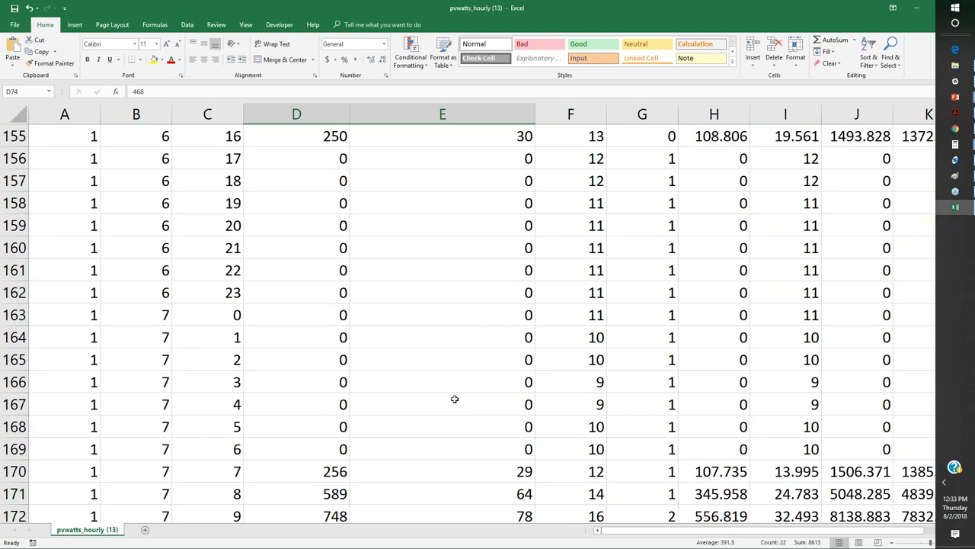
scroll(455, 399, "up", 4)
left_click_drag(317, 198, 470, 448)
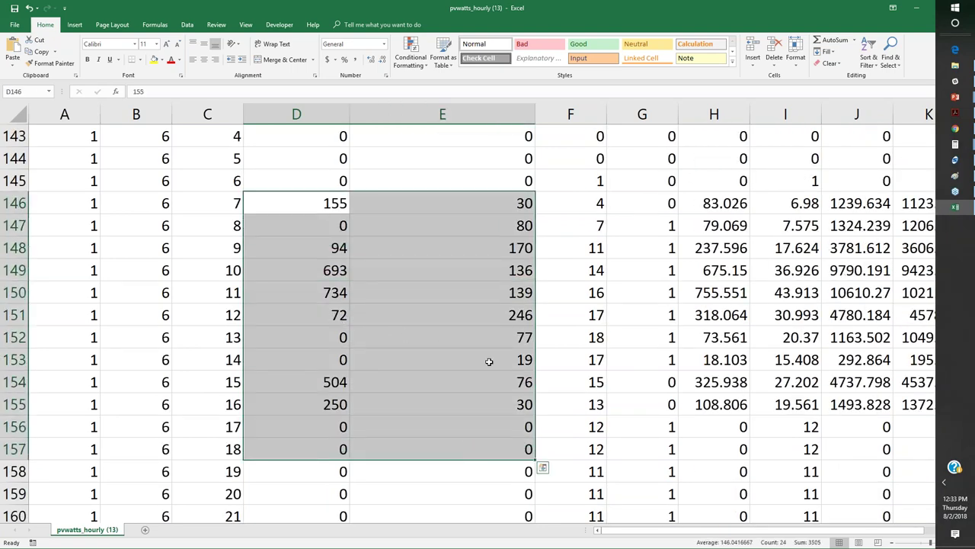
left_click(495, 292)
left_click_drag(503, 205, 474, 499)
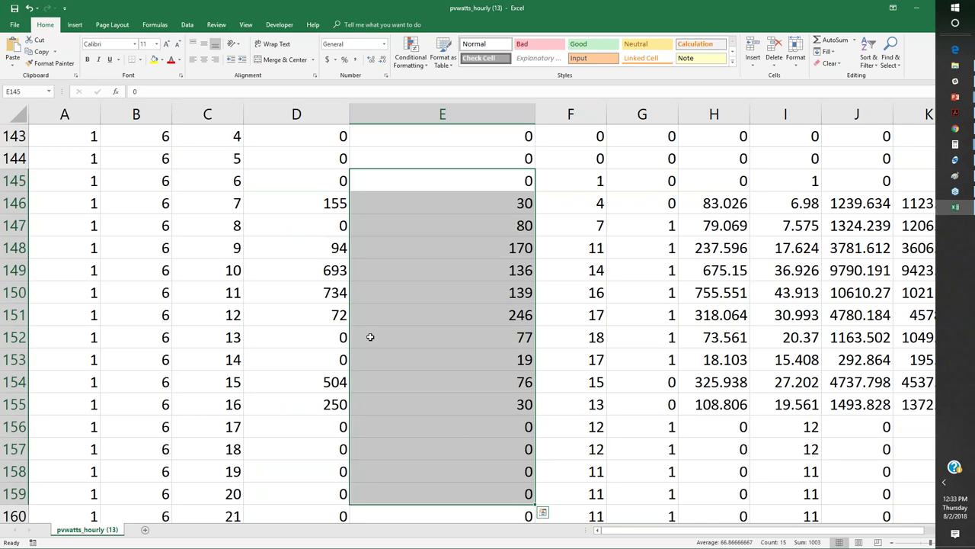
left_click(326, 313)
left_click_drag(326, 313, 495, 370)
Step: Examine the January 9 irradiance, highlighting the beam and diffuse values and the diffuse values alone
scroll(492, 377, "down", 8)
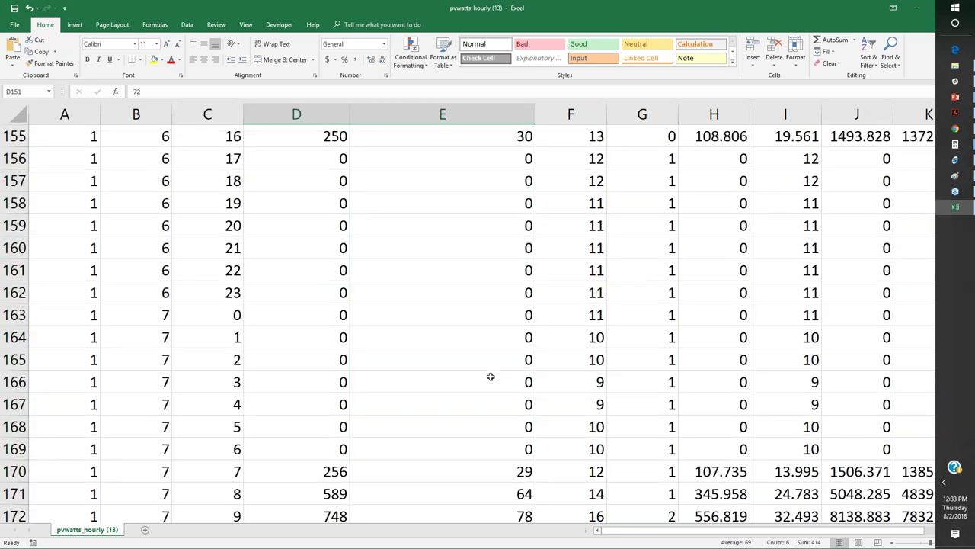
scroll(453, 357, "down", 17)
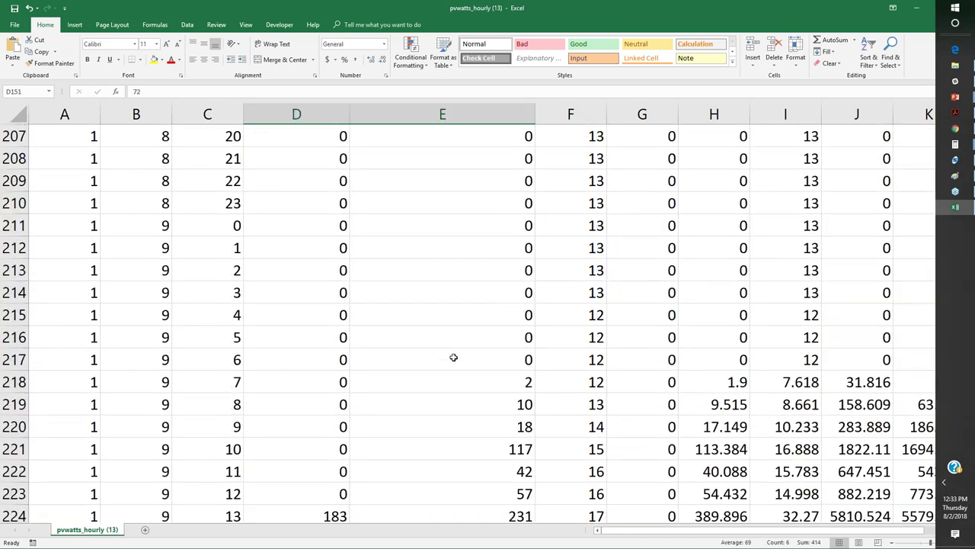
scroll(453, 335, "up", 3)
left_click_drag(297, 219, 488, 504)
scroll(501, 185, "down", 2)
left_click(501, 168)
left_click(489, 205)
left_click_drag(483, 294, 477, 441)
Step: Highlight the January 10 diffuse irradiance values in E241:E253 and select the hour 13 value
scroll(479, 441, "down", 12)
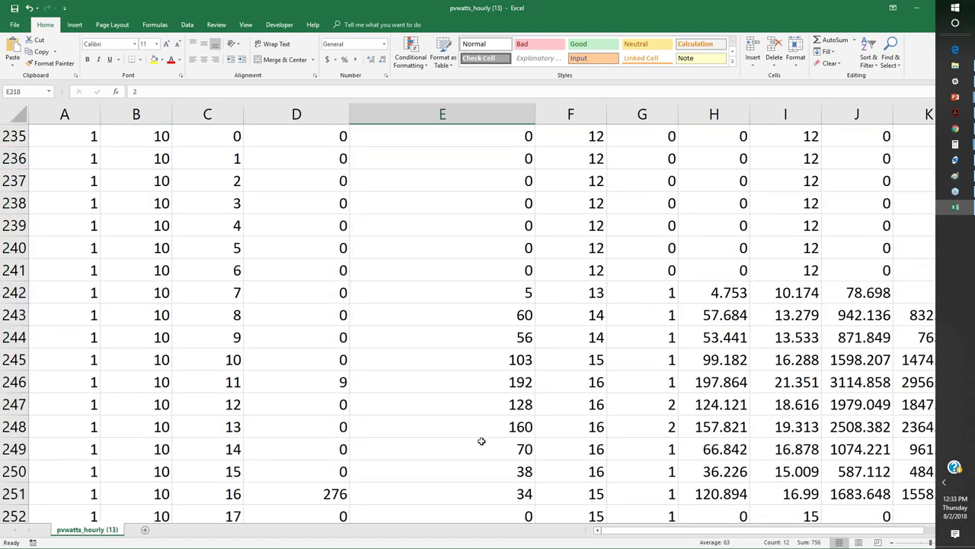
scroll(479, 441, "up", 4)
left_click_drag(503, 180, 515, 456)
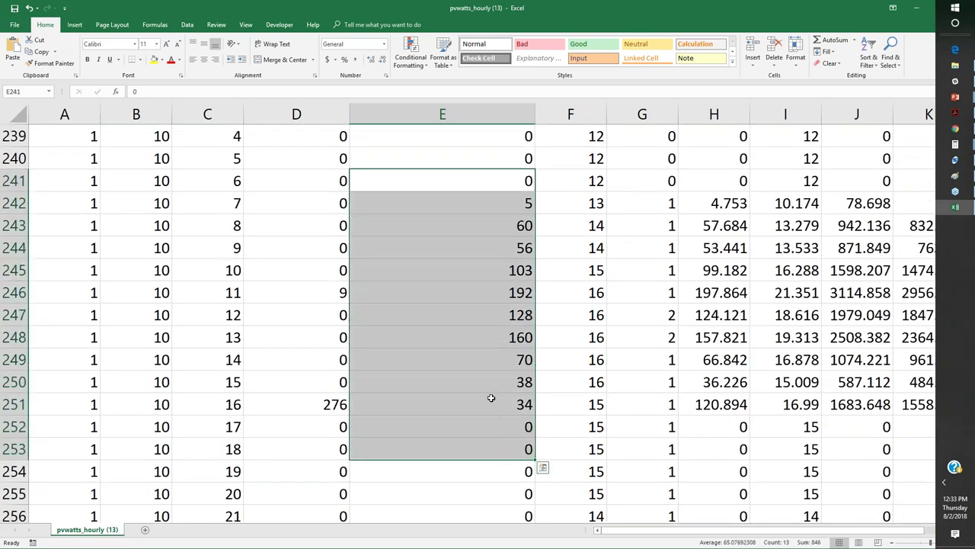
left_click(460, 334)
Step: Compare irradiance from January 9 through 13, highlighting beam values in D296:D299 for January 12 and D314:D325 for January 13
scroll(394, 313, "up", 9)
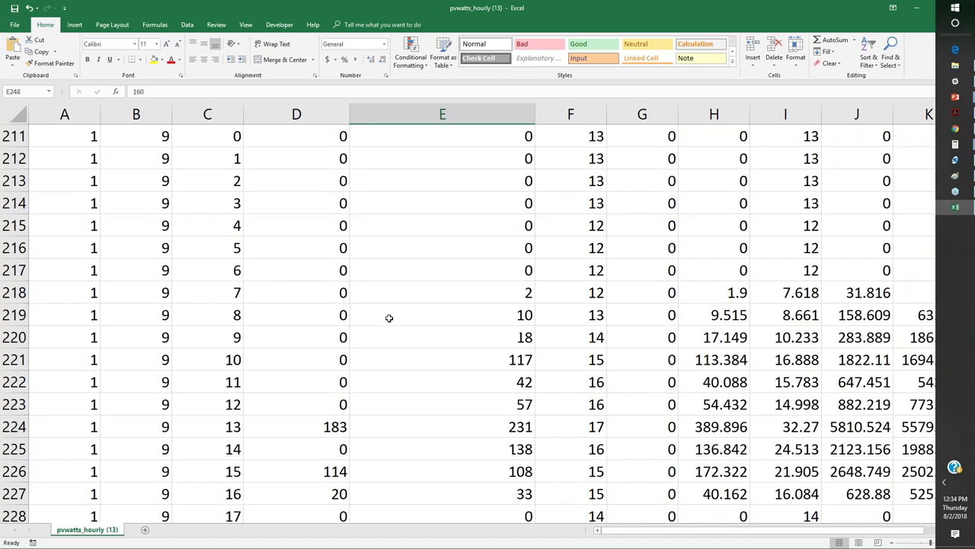
scroll(400, 334, "down", 3)
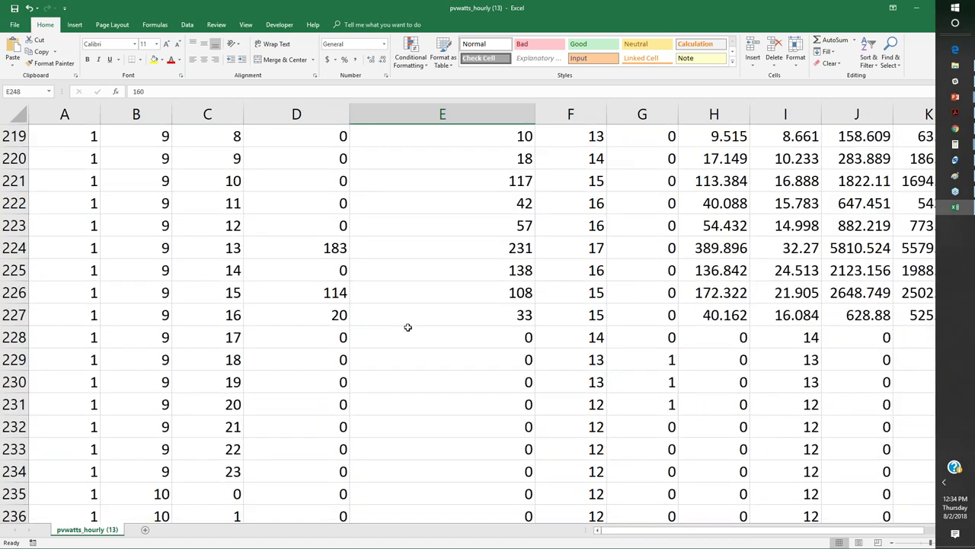
scroll(405, 333, "down", 8)
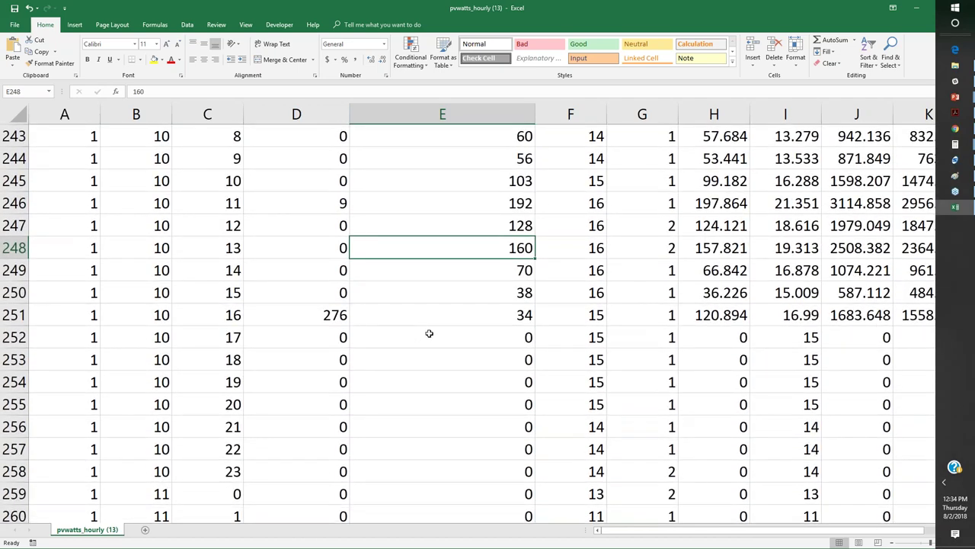
scroll(423, 333, "down", 9)
scroll(429, 333, "up", 3)
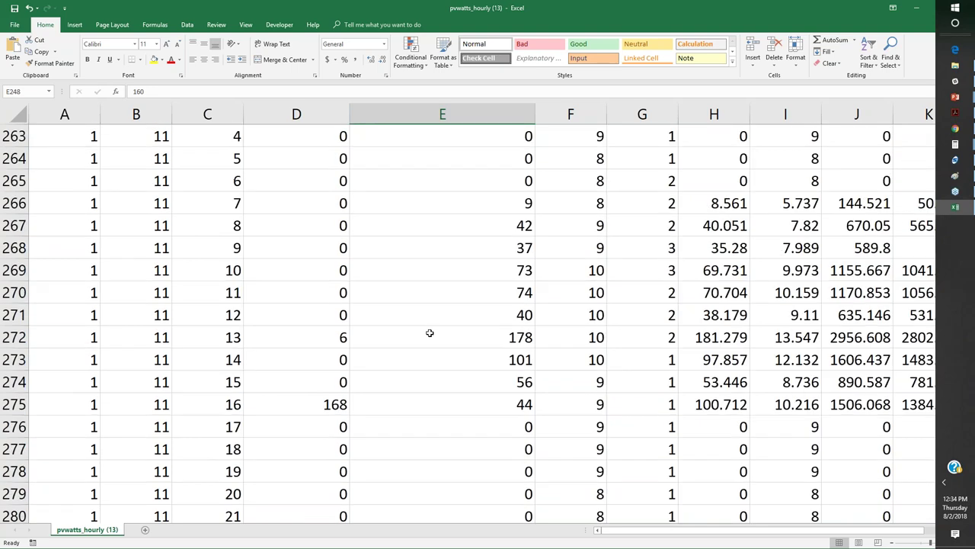
scroll(430, 333, "down", 8)
left_click_drag(336, 335, 329, 401)
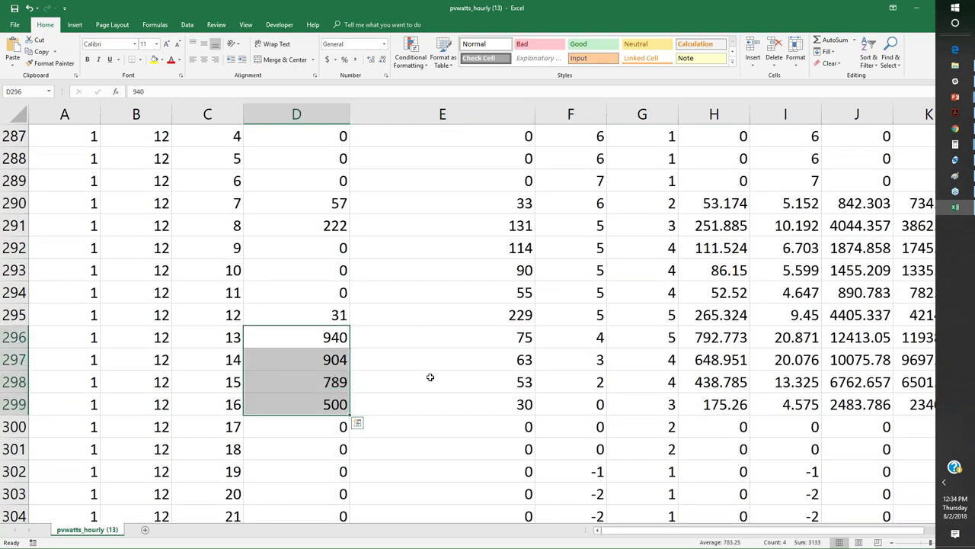
scroll(455, 369, "down", 8)
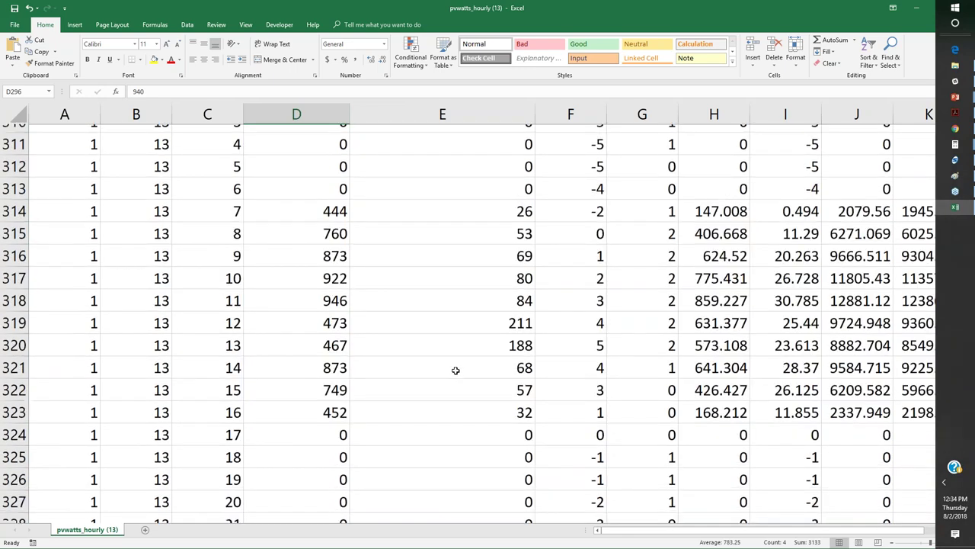
left_click_drag(322, 204, 311, 443)
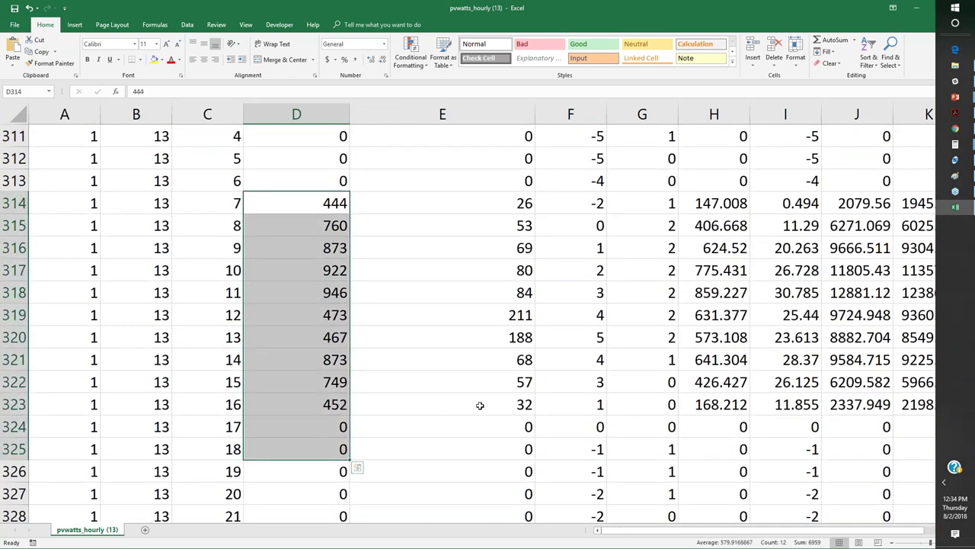
Step: Re-examine the January 9 and 10 irradiance, highlighting the January 10 beam and diffuse values and selecting E246
scroll(499, 401, "up", 4)
scroll(499, 400, "up", 20)
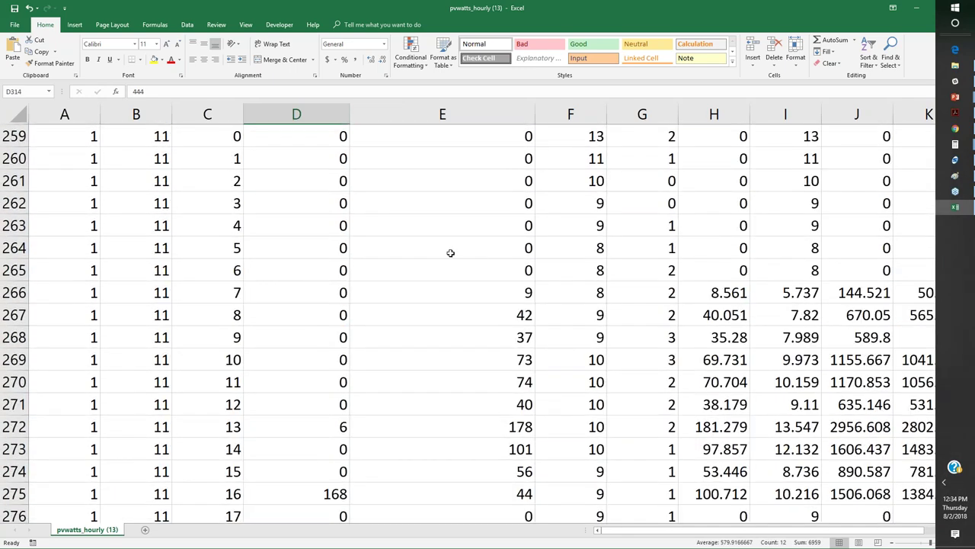
left_click(427, 274)
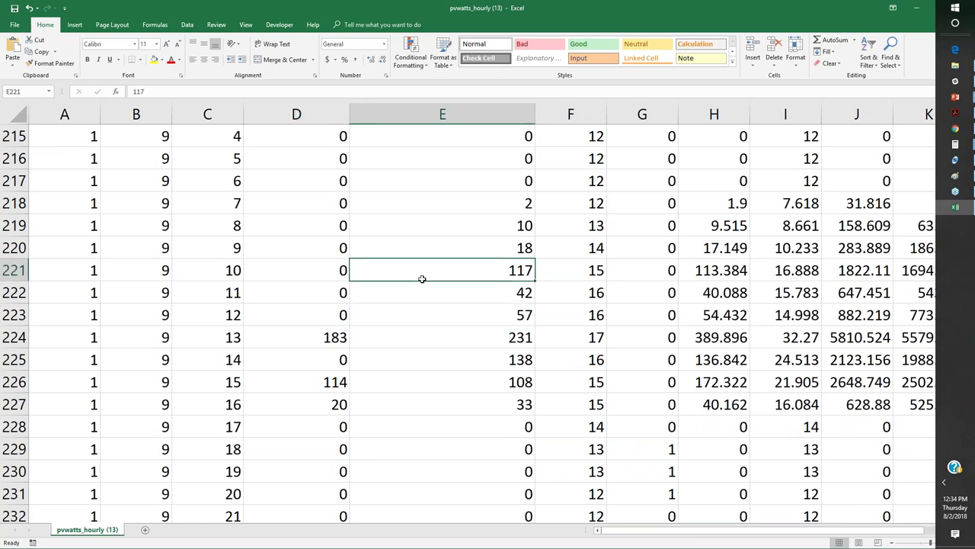
scroll(419, 352, "down", 8)
left_click(435, 275)
left_click_drag(311, 225, 411, 411)
left_click_drag(307, 178, 311, 505)
left_click_drag(483, 195, 468, 473)
left_click(471, 290)
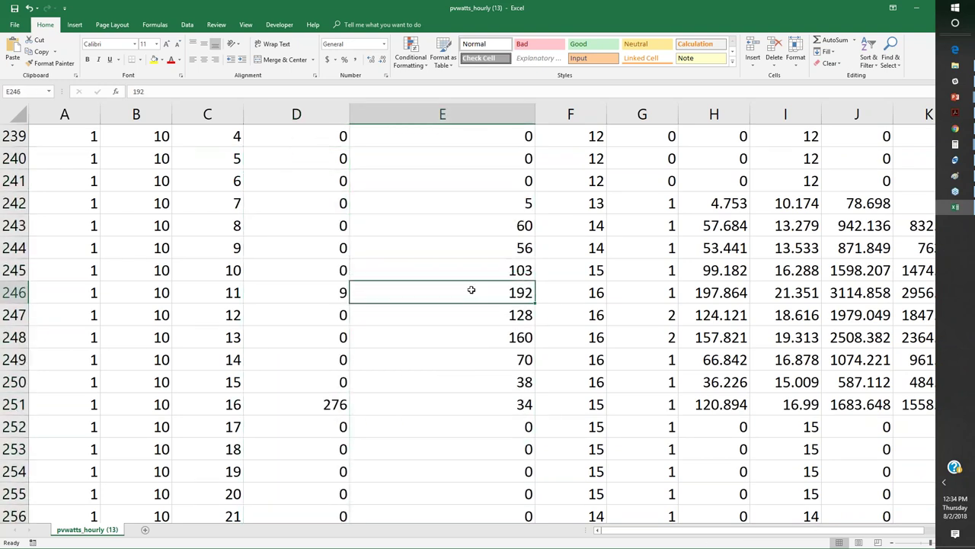
Step: Follow row 246 across to the AC system output in K246
key("Right")
key("Right")
key("Right")
key("Right")
key("Right")
key("Right")
key("Right")
key("Right")
key("Right")
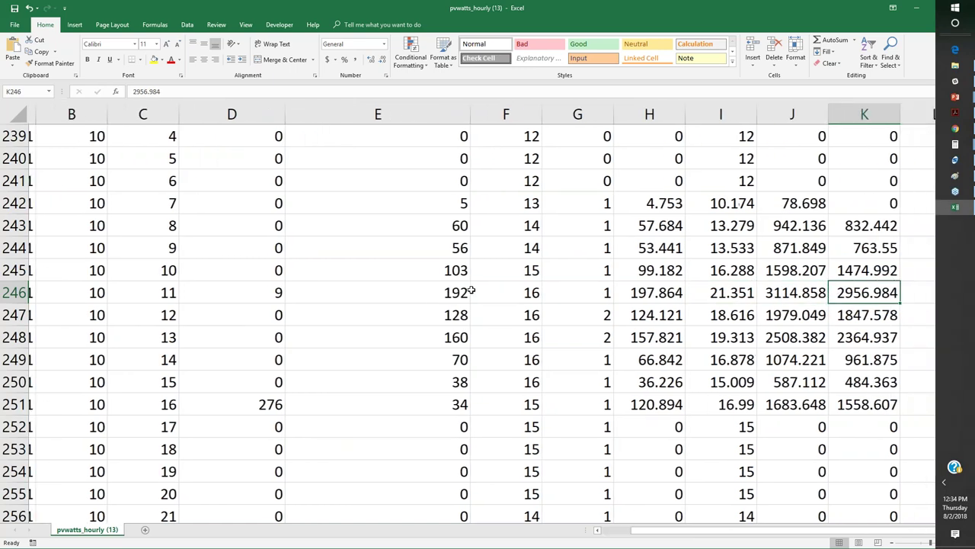
Step: Highlight the January 10 AC system output in K242:K253, narrowing to the midday values in K245:K249
key("Left")
key("Left")
key("Left")
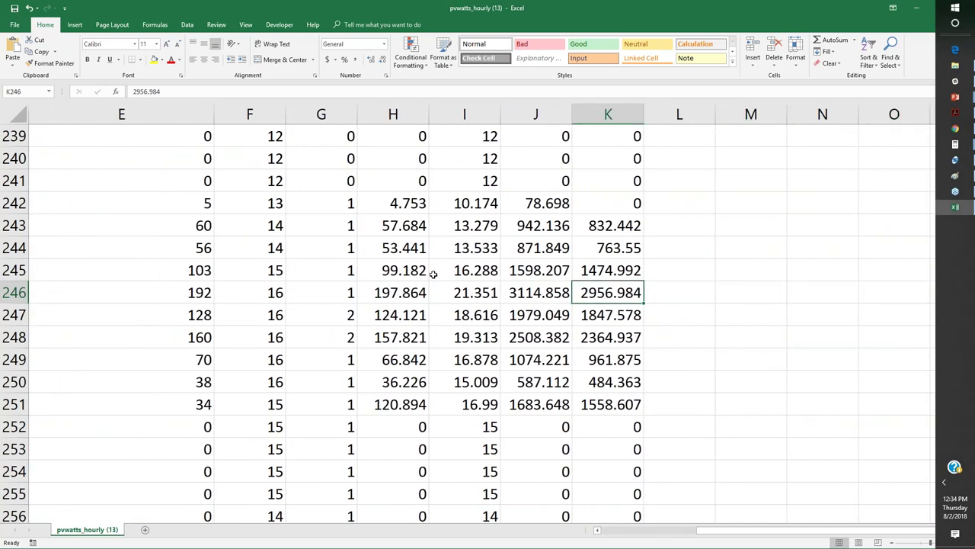
left_click_drag(602, 203, 626, 455)
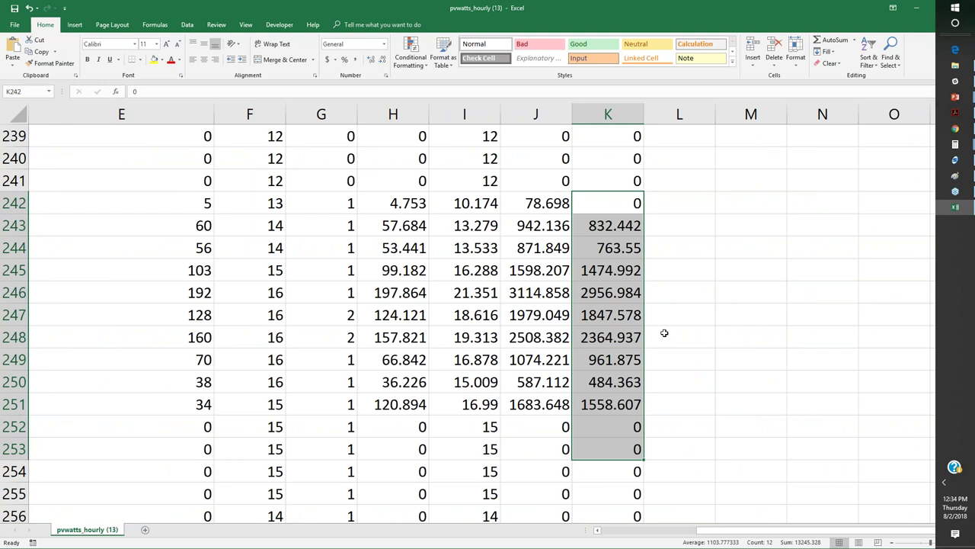
left_click(655, 338)
left_click_drag(614, 278, 614, 349)
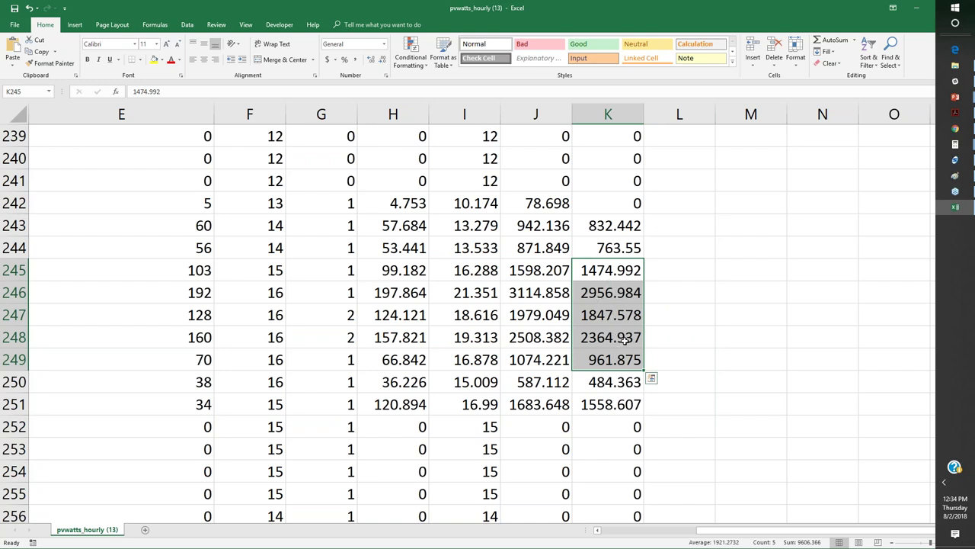
Step: Go through the January 10 hourly AC output from K245 to K251 and back up to K241
left_click(614, 272)
key("Down")
key("Down")
key("Down")
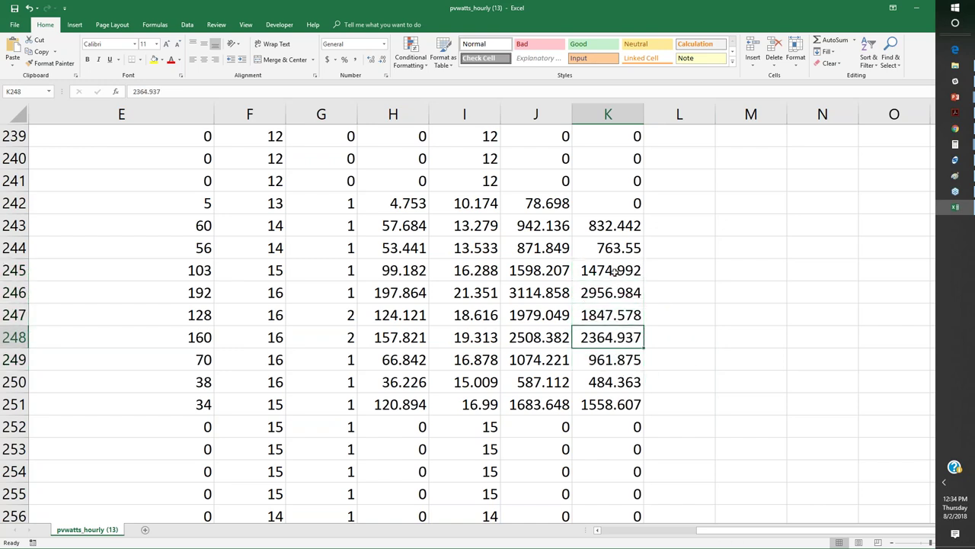
key("Down")
key("Down")
key("Down")
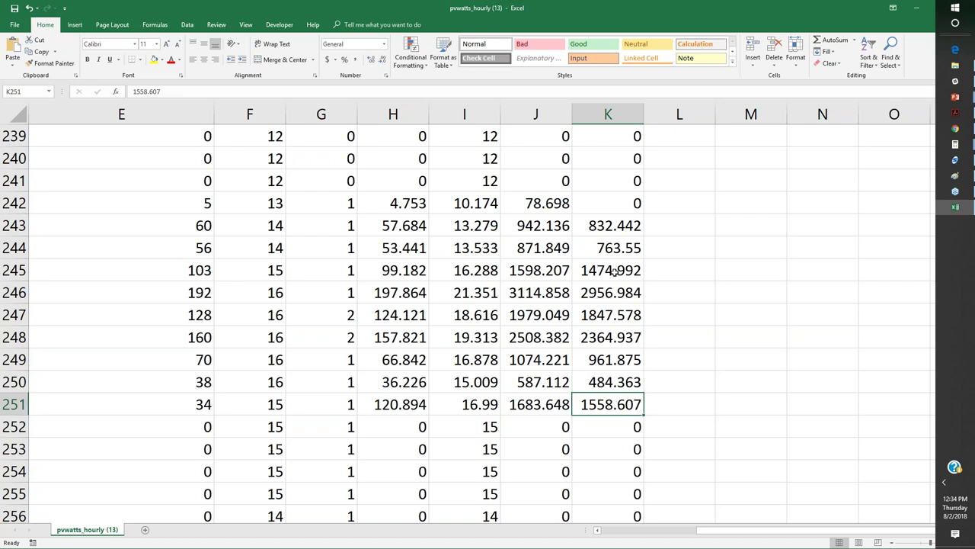
key("Up")
key("Up")
key("Up")
key("Up")
key("Up")
key("Up")
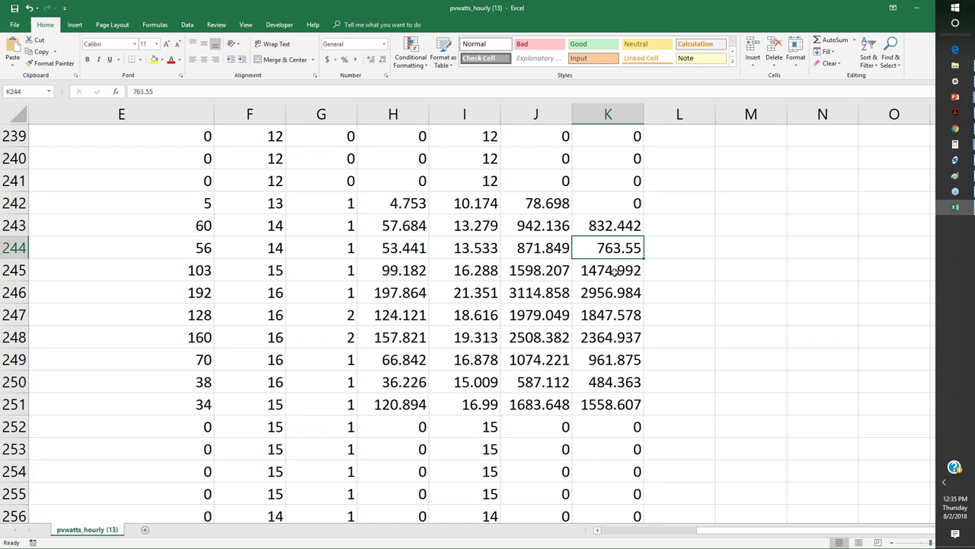
key("Up")
key("Up")
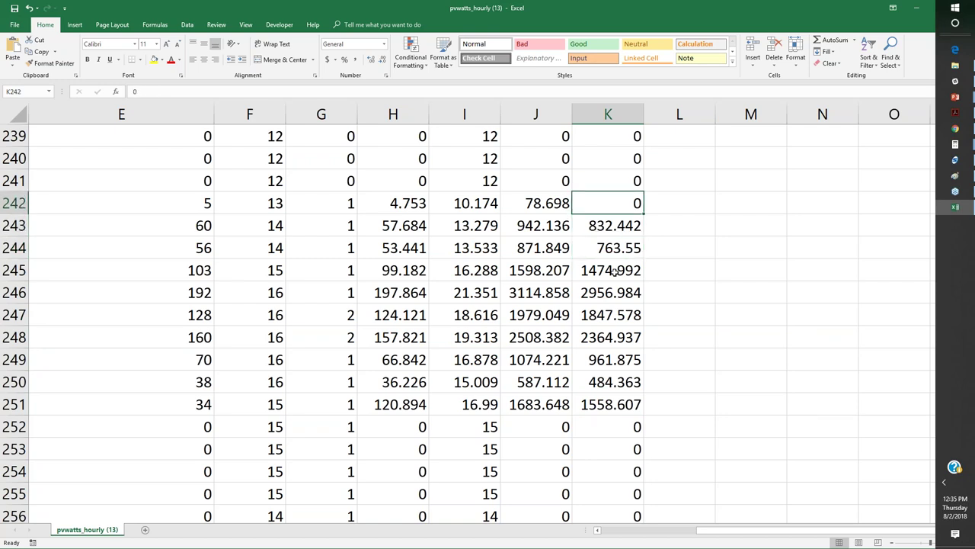
key("Up")
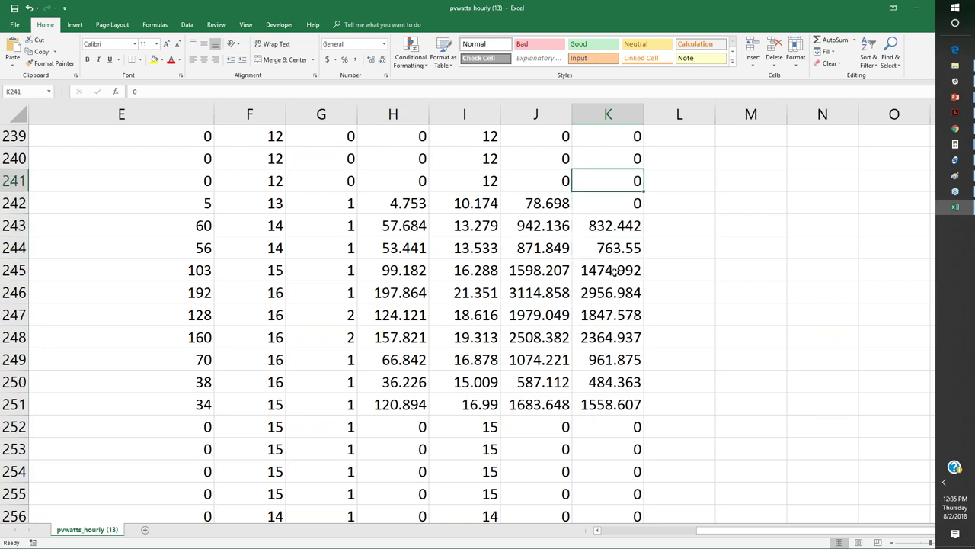
Step: Go back to the January 9 AC output and read the hourly values from K218 to K226
key("Up")
key("Up")
key("Up")
key("Up")
key("Up")
key("Up")
key("Up")
key("Up")
key("Up")
key("Up")
key("Up")
key("Up")
key("Up")
key("Up")
key("Up")
key("Up")
key("Up")
key("Up")
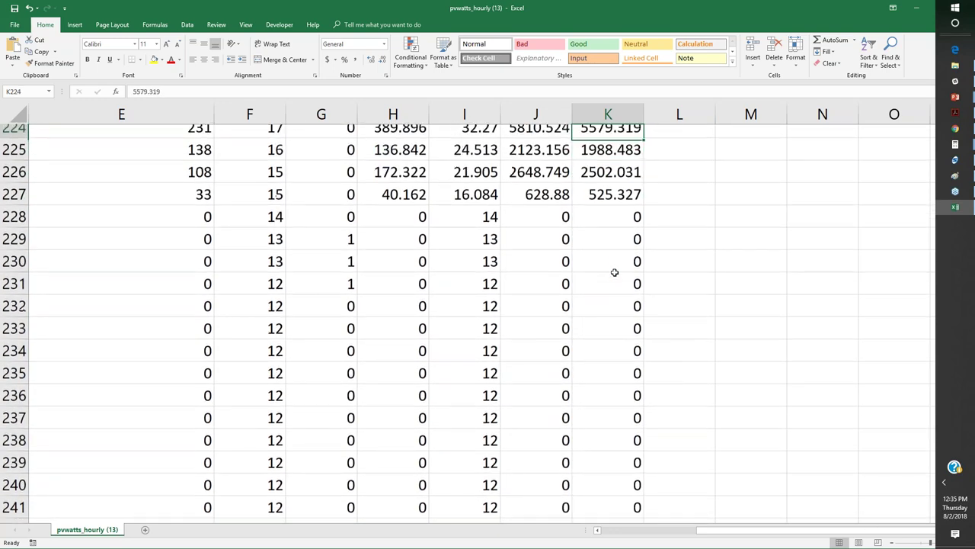
key("Up")
key("Down")
key("Down")
key("Down")
key("Down")
key("Down")
key("Down")
key("Down")
key("Down")
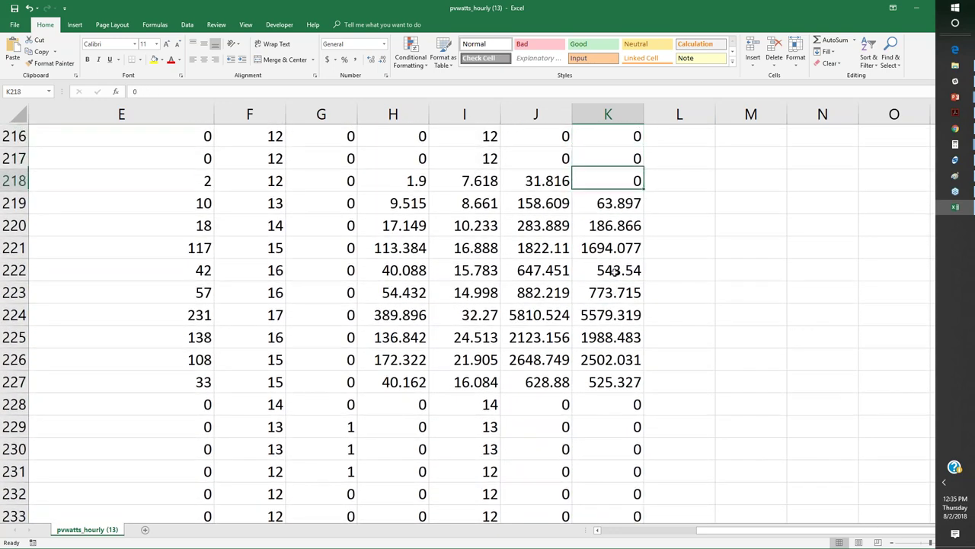
key("Down")
key("Down")
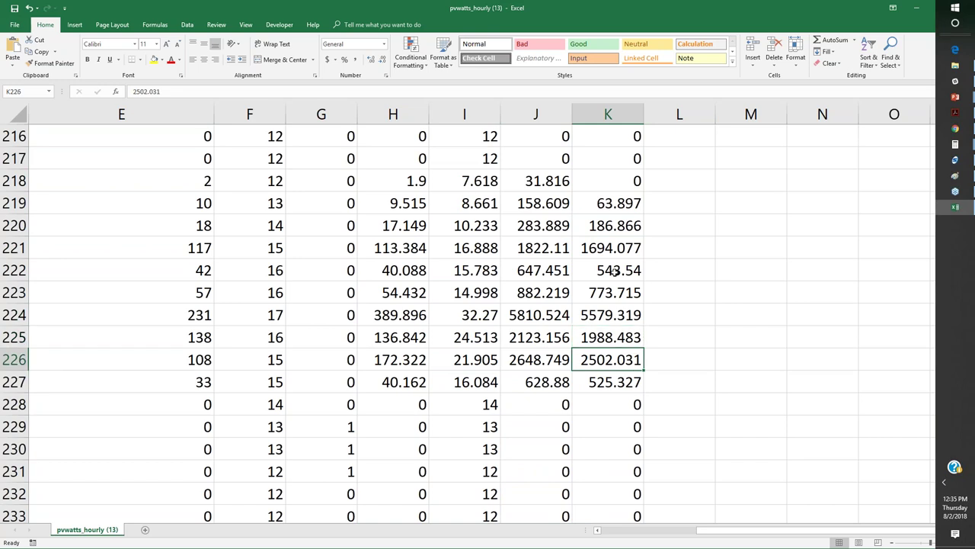
Step: Compare the January 9 hourly AC outputs between K221 and K227, including the values in K224 and K222
key("Left")
key("Left")
key("Right")
key("Right")
key("Up")
key("Up")
key("Down")
key("Down")
key("Down")
key("Up")
key("Up")
key("Up")
key("Up")
key("Up")
key("Up")
key("Up")
key("Up")
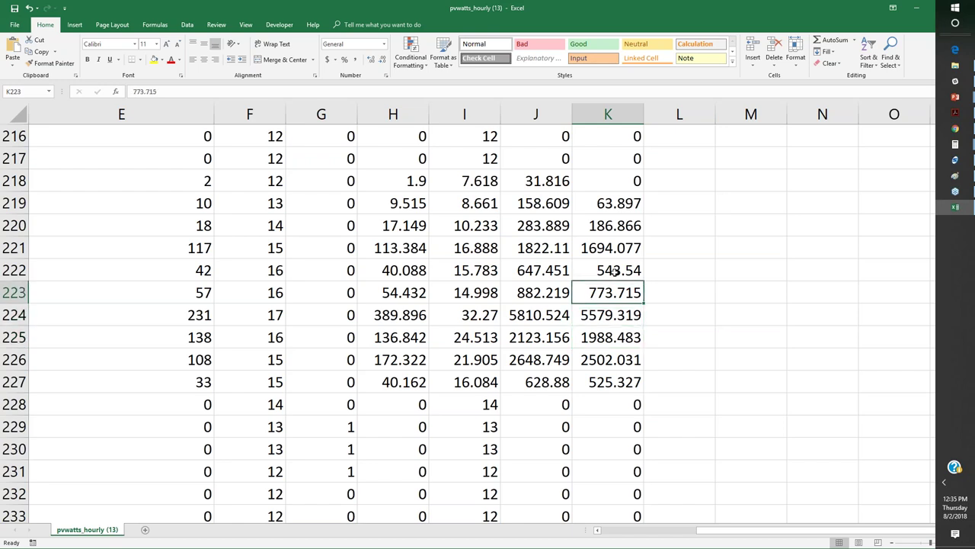
key("Down")
key("Down")
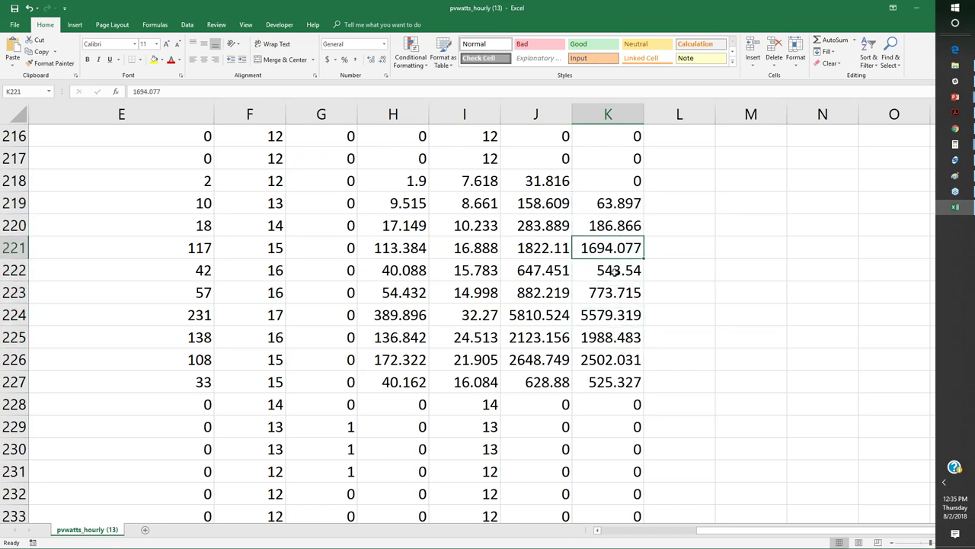
key("Down")
key("Down")
key("Down")
key("Down")
key("Down")
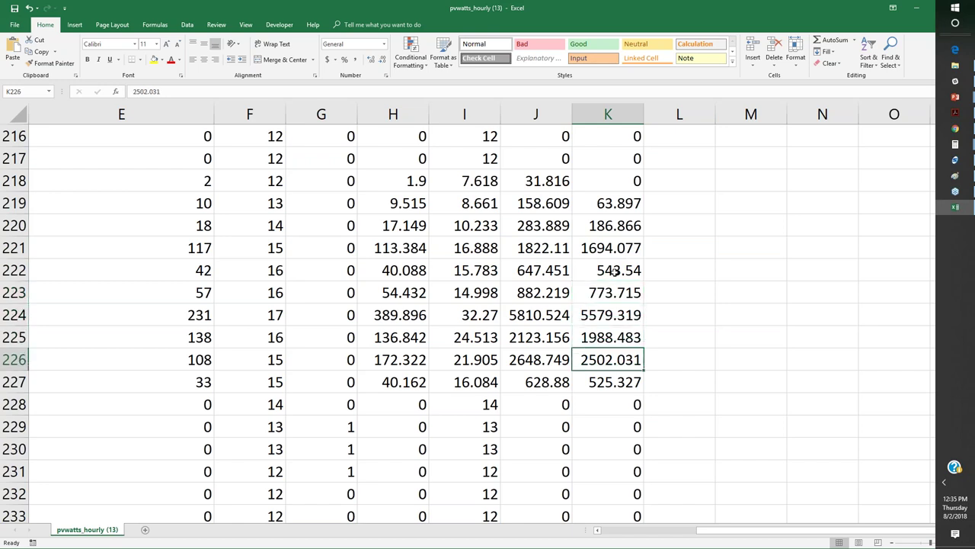
key("Up")
key("Up")
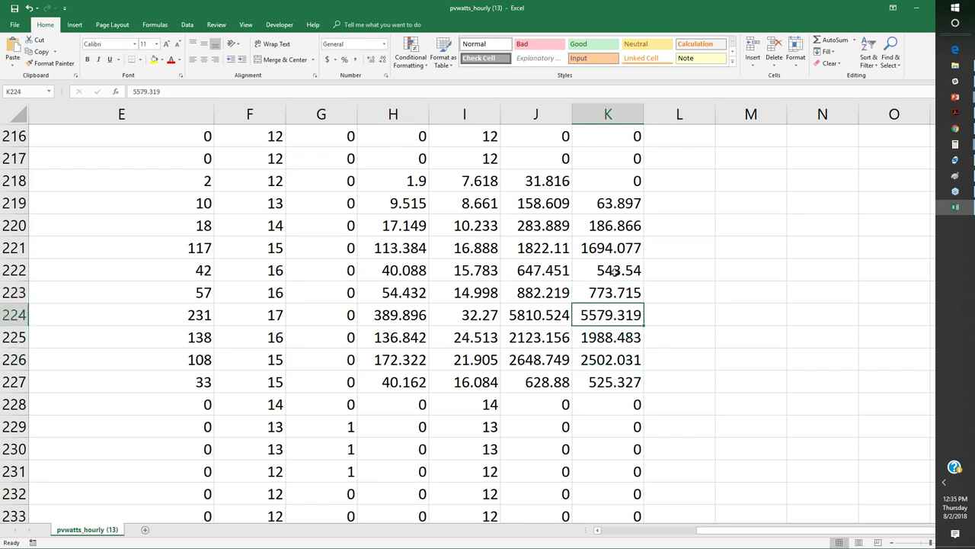
key("Down")
key("Up")
key("Up")
key("Up")
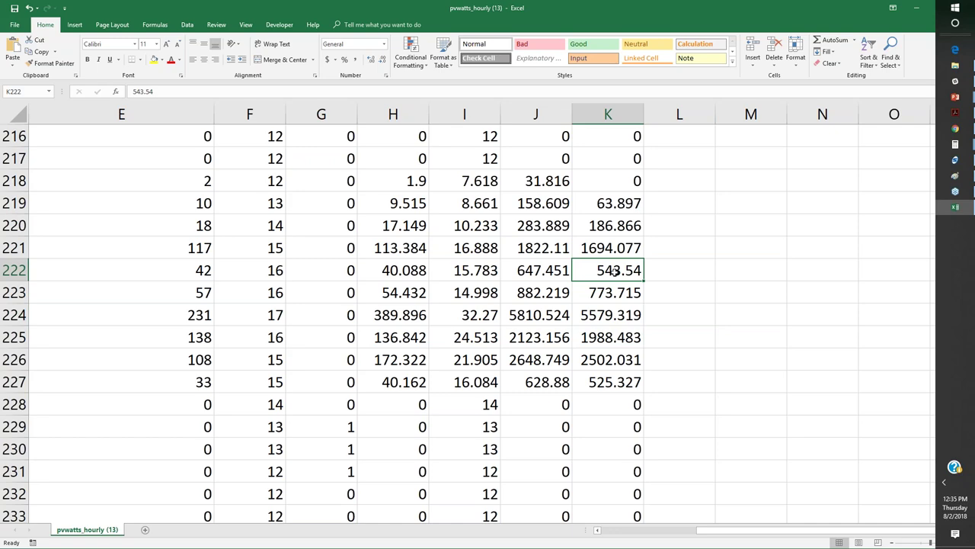
Step: Return to the heading row and review the column headings in row 18, ending at AC System Output in K18
key("Up")
key("Up")
key("Up")
key("ctrl+Up")
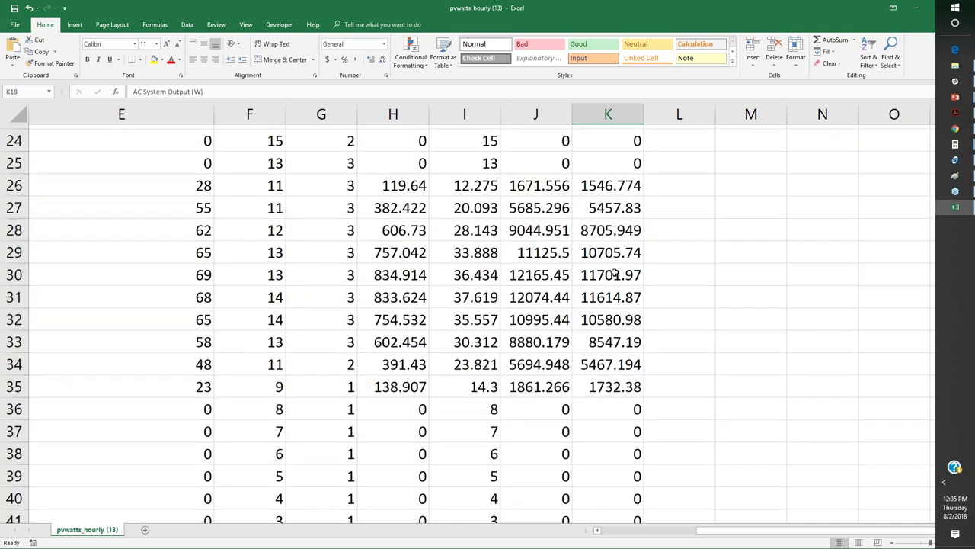
key("Left")
key("Left")
key("Left")
key("Left")
key("Left")
key("Left")
key("Left")
key("Left")
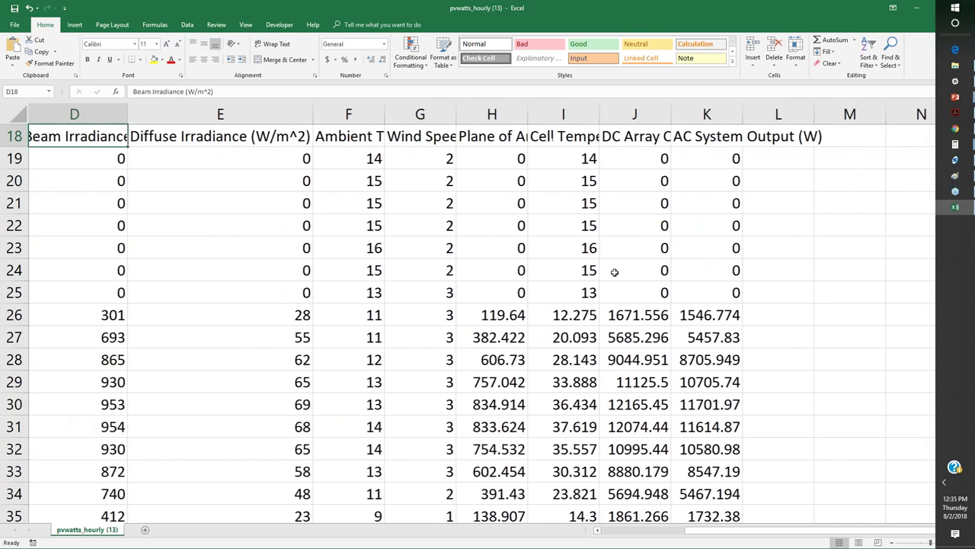
key("Right")
key("Right")
key("Right")
key("Right")
key("Right")
key("Right")
key("Right")
key("Right")
key("Right")
key("Right")
key("Right")
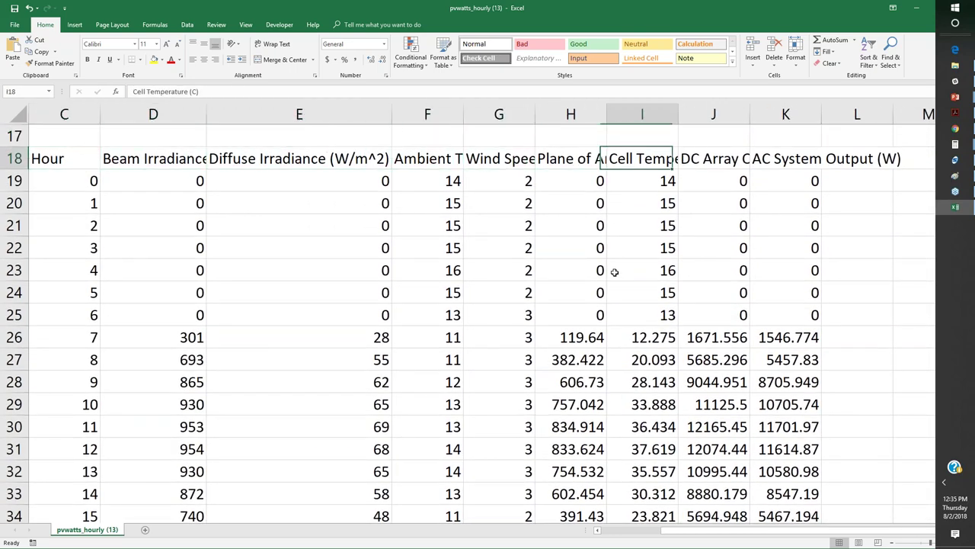
key("Left")
key("Left")
key("Left")
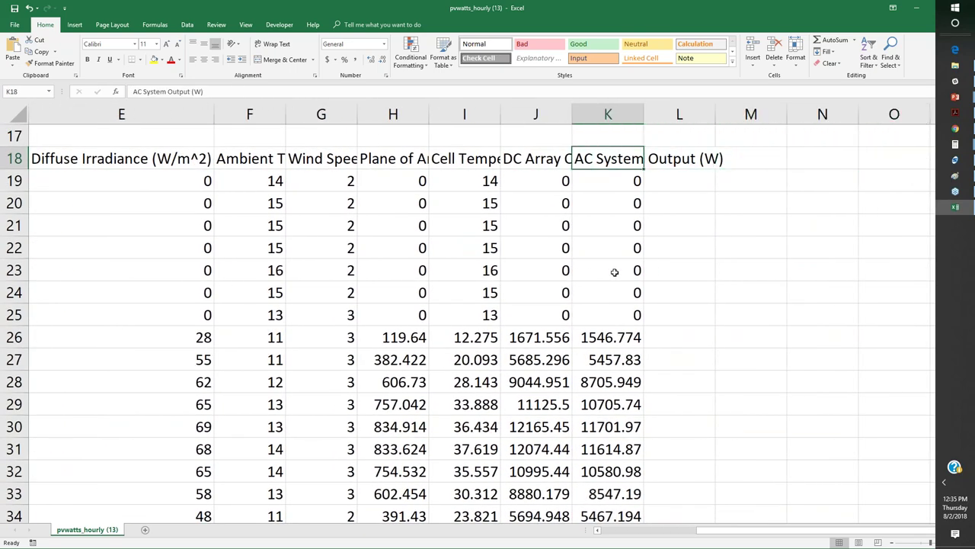
Step: Autofit column K to its full AC System Output (W) heading and select the empty cell M18
double_click(644, 114)
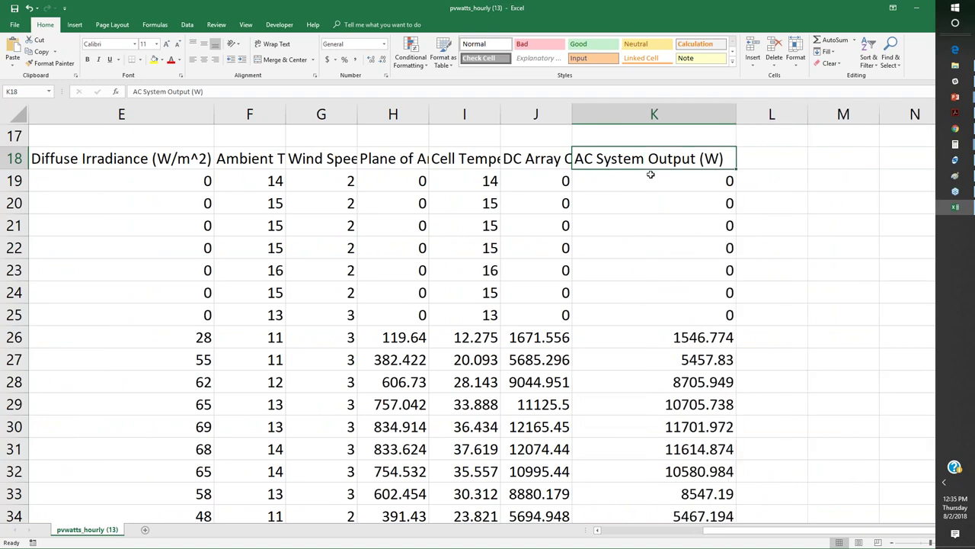
key("Right")
key("Right")
key("Left")
key("Right")
key("Right")
key("Right")
key("Right")
key("Left")
key("Left")
key("Left")
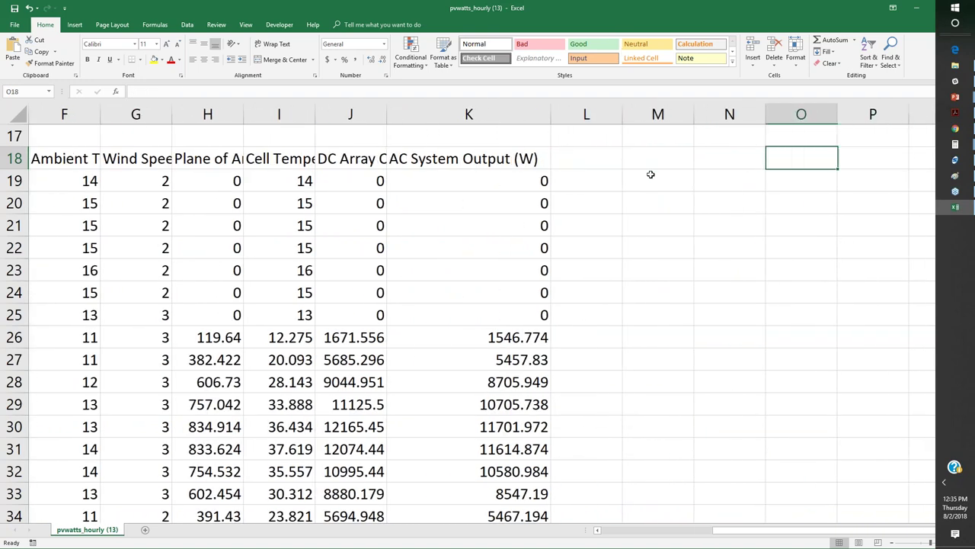
Step: Switch to the battery seminar presentation in PowerPoint, maximize it, and extend January's daily average to read "48/24 = 2.2"
key("alt+Tab")
key("alt+Tab")
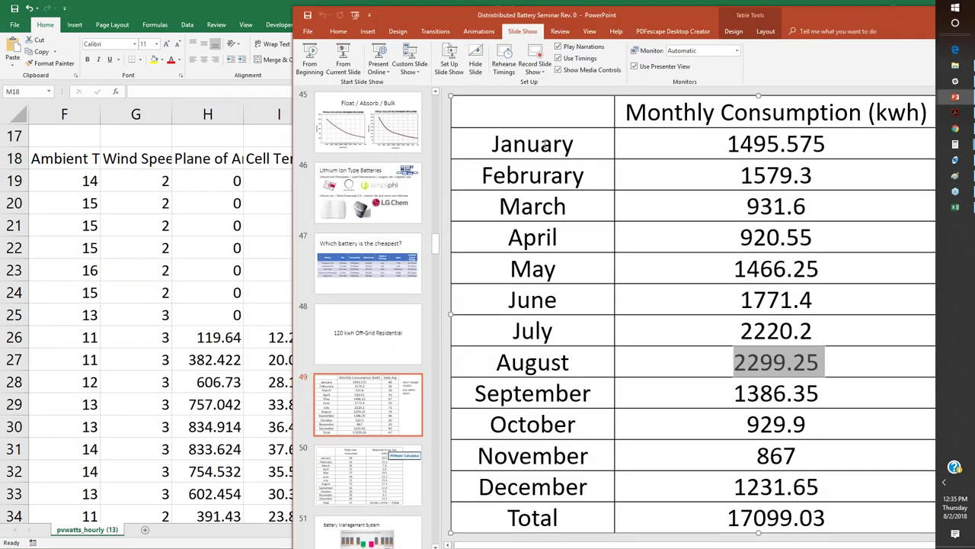
double_click(611, 21)
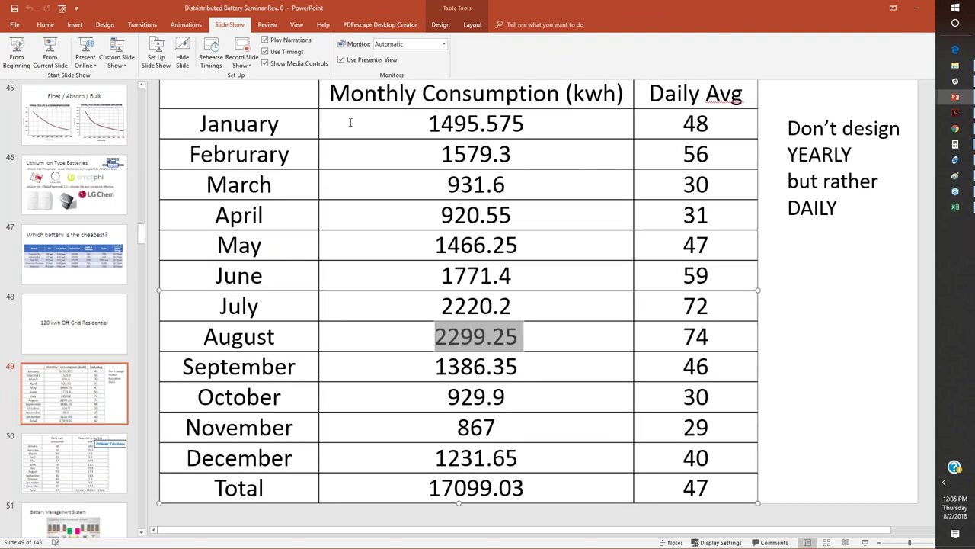
left_click(695, 124)
left_click_drag(683, 123, 715, 123)
left_click(720, 120)
type("/2")
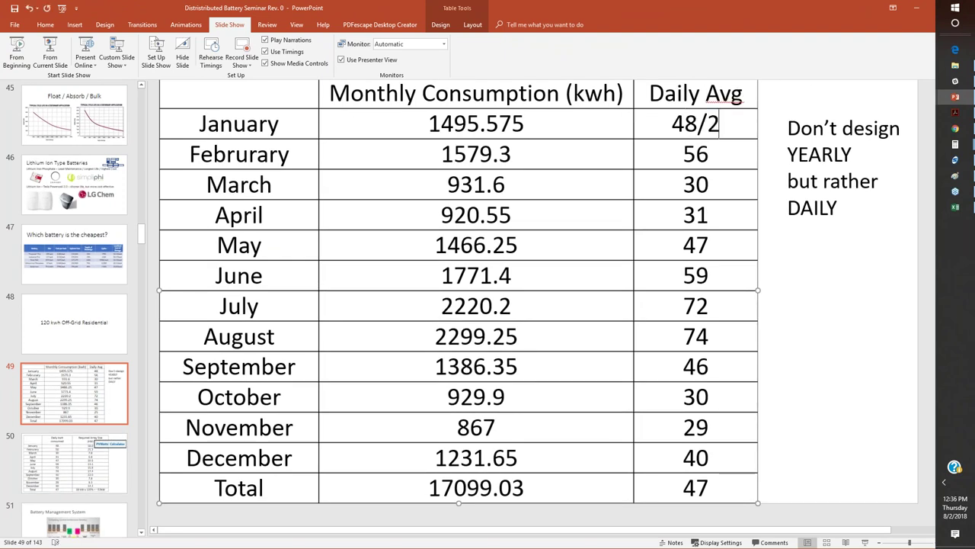
type("4 = 2.2")
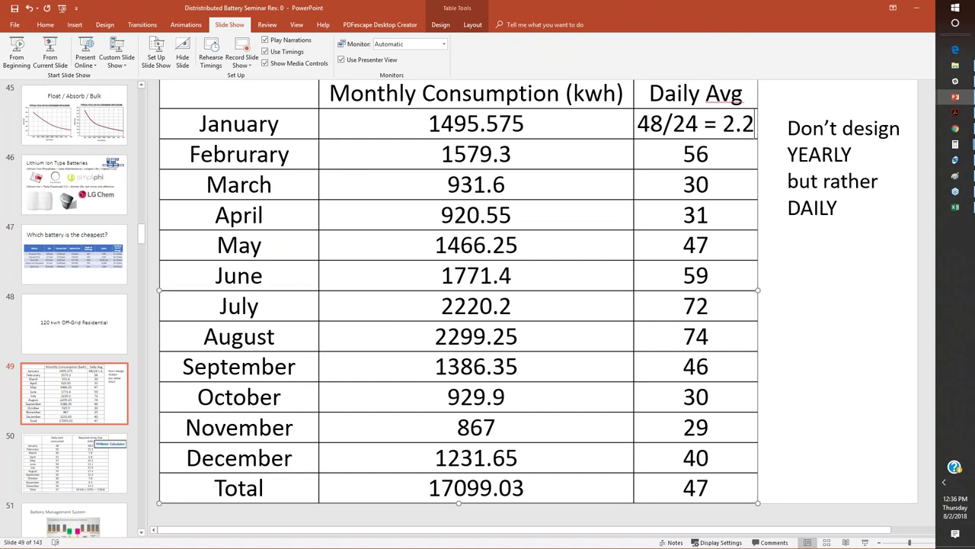
Step: Switch back to the pvwatts_hourly workbook in Excel and enter the heading "AC OUT (kW)" in L18
key("alt+Tab")
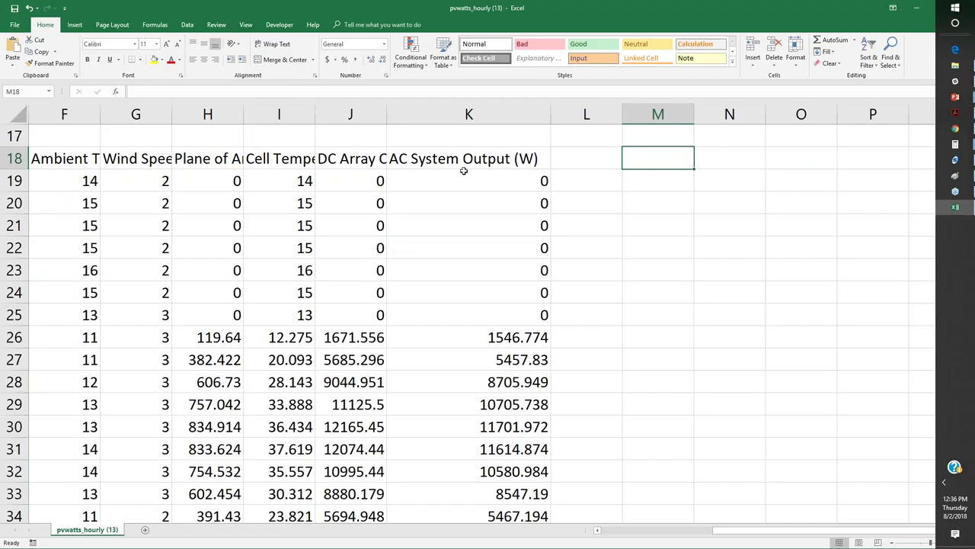
left_click_drag(462, 160, 467, 497)
left_click(576, 153)
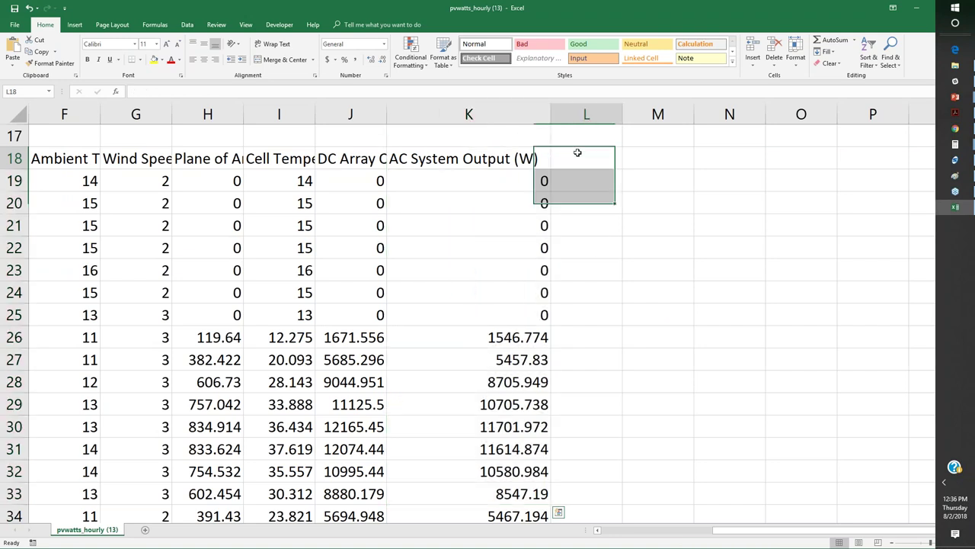
type("AC OUT (kW")
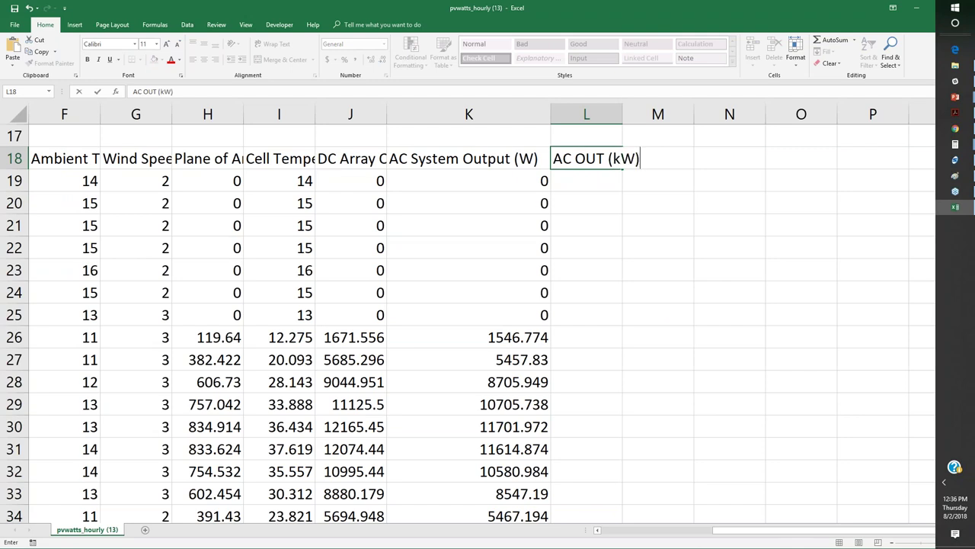
key("Return")
Step: Enter the formula =K19/1000 in L19 to convert the AC system output from watts to kilowatts
type("=")
key("Left")
type("/1000")
key("Return")
Step: Copy the kilowatt conversion formula from L19 down through L28
key("Up")
key("ctrl+c")
key("Down")
key("ctrl+v")
key("Down")
key("ctrl+v")
key("Down")
key("ctrl+v")
key("Down")
key("ctrl+v")
key("Down")
key("ctrl+v")
key("Down")
key("ctrl+v")
key("Down")
key("ctrl+v")
key("Down")
key("ctrl+v")
key("Down")
key("ctrl+v")
Step: Replace the heading in L18 with "Production (kW)"
key("Up")
key("Up")
key("Up")
key("Up")
key("Up")
key("Up")
key("Up")
key("Up")
key("Up")
key("Up")
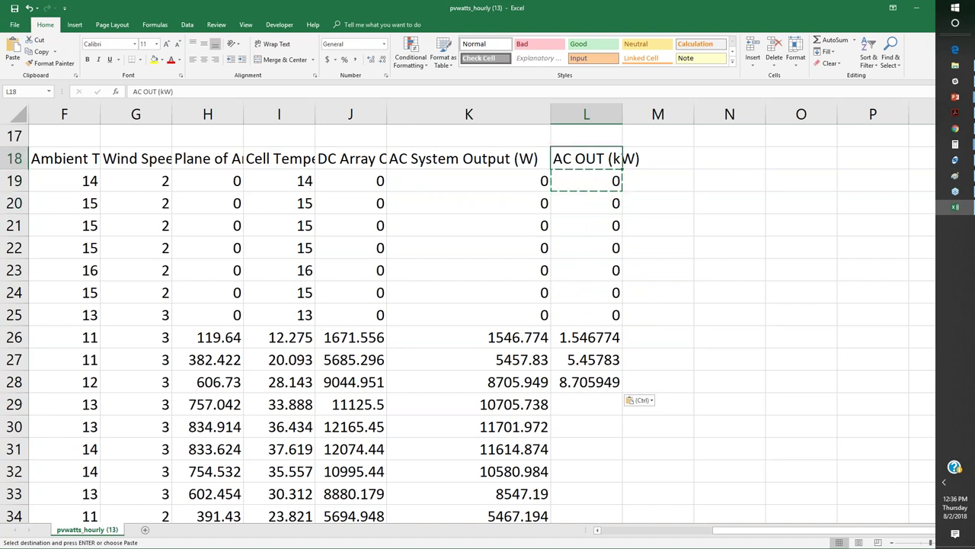
type("Production (")
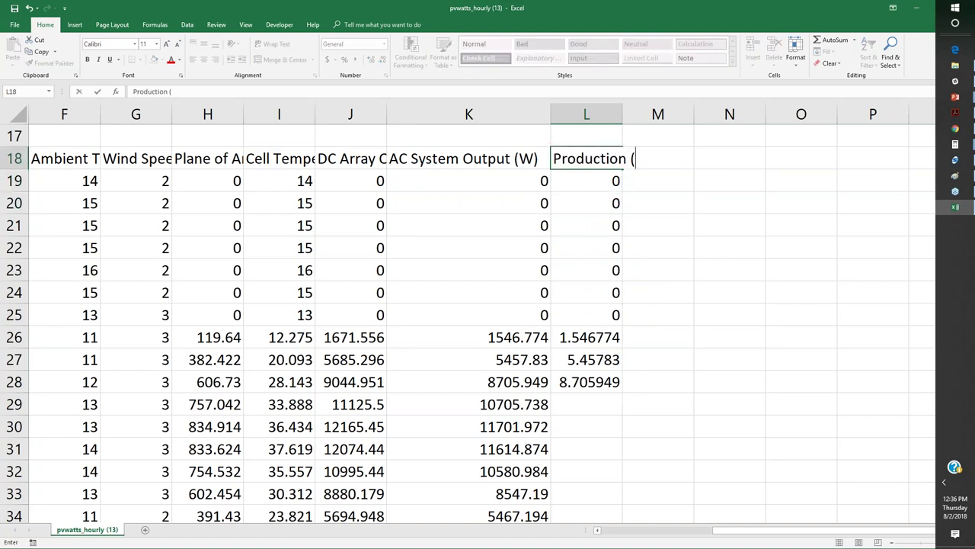
key("Return")
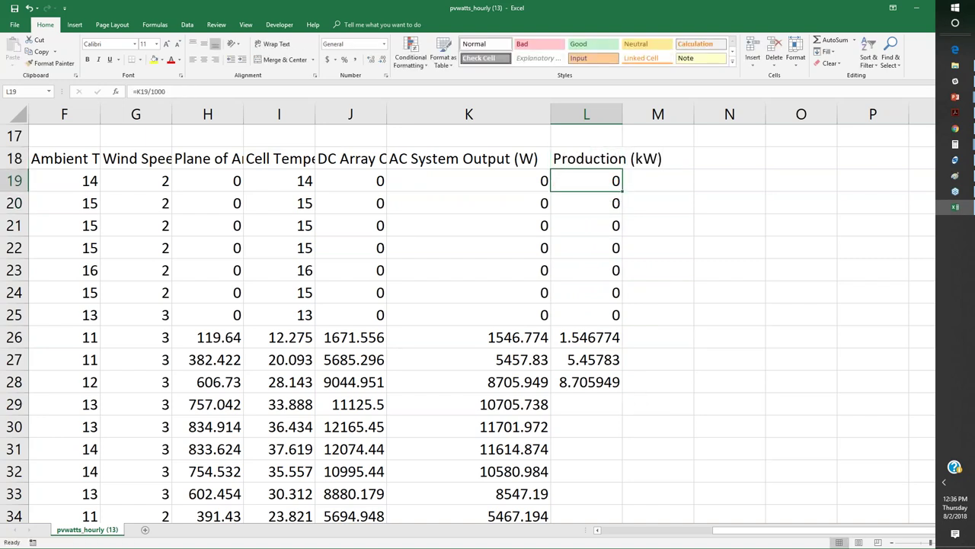
Step: Autofit column L to its heading and enter the heading "Consumption (kW)" in M18
key("Right")
key("Up")
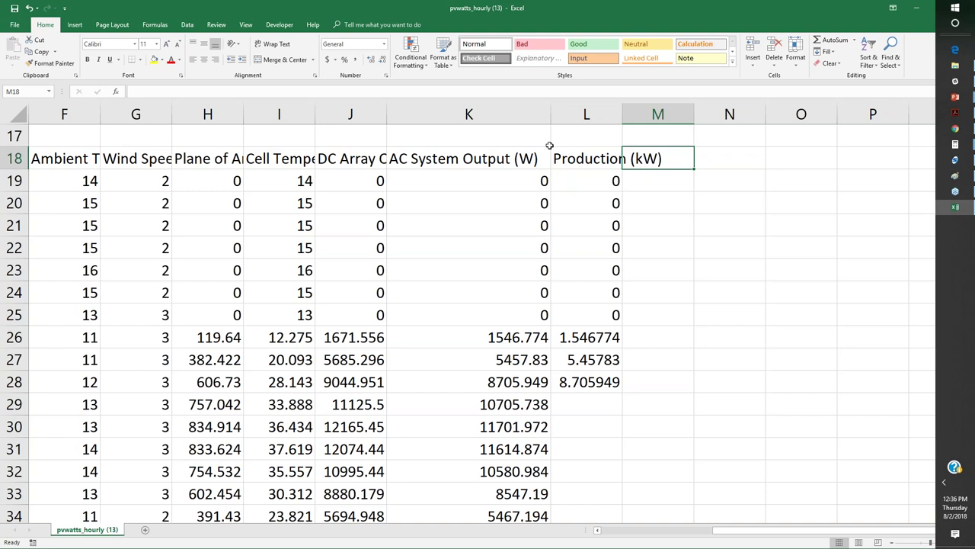
double_click(622, 114)
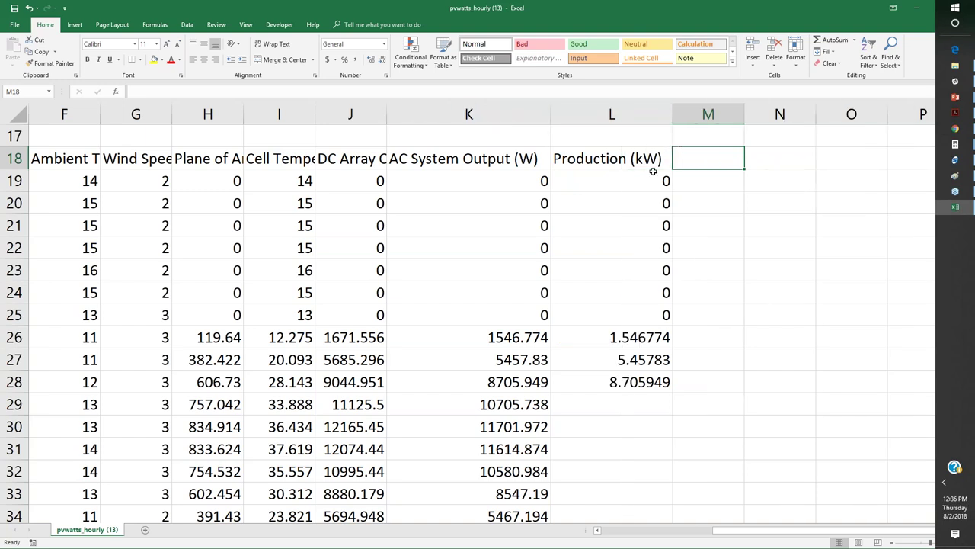
type("Consumption (kW")
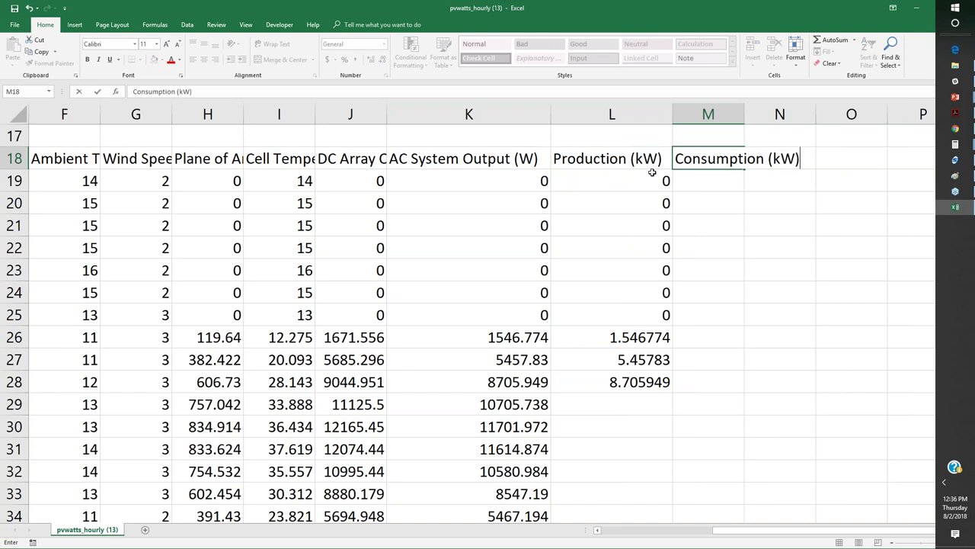
key("Return")
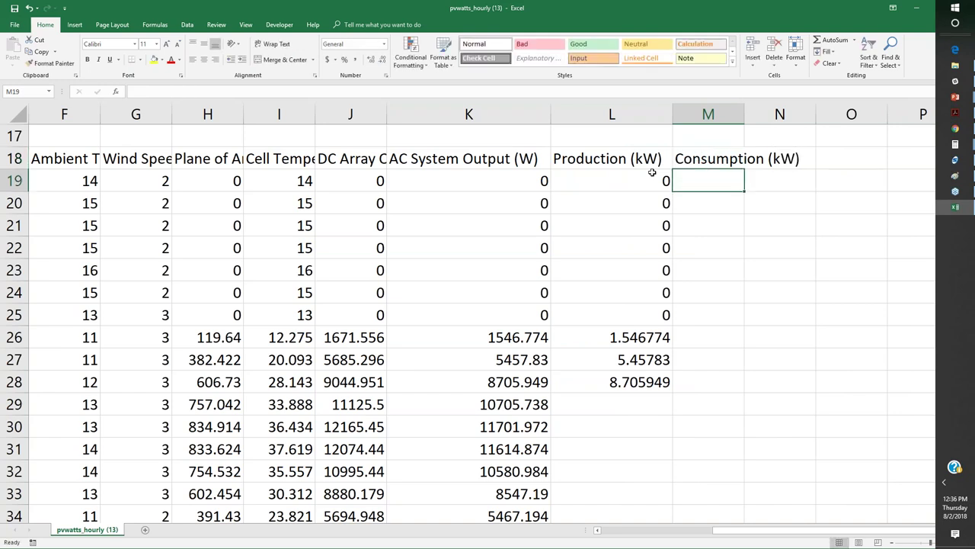
Step: Enter an hourly consumption of 2 in each cell from M19 through M31
type("2")
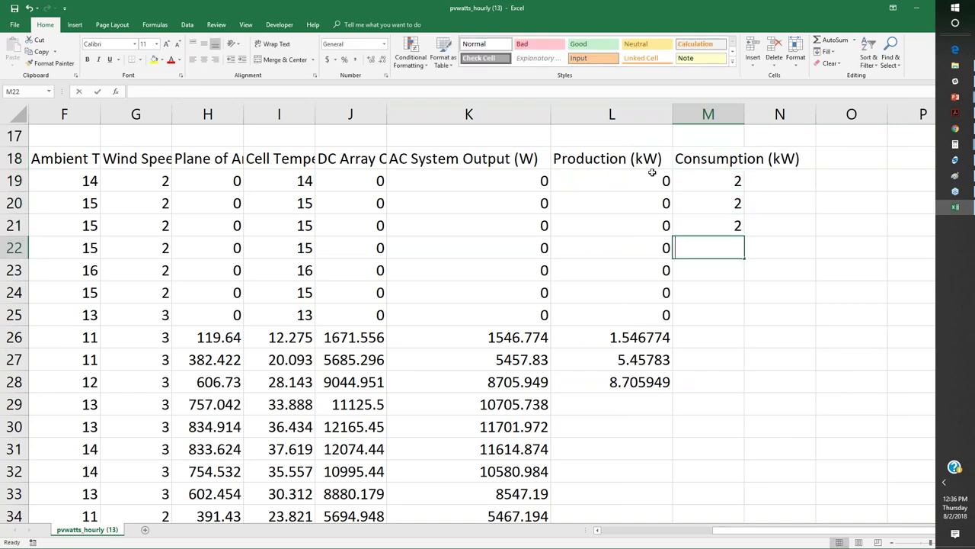
type(" 2 2 2 2 2 2 2 2 2 2 2 2")
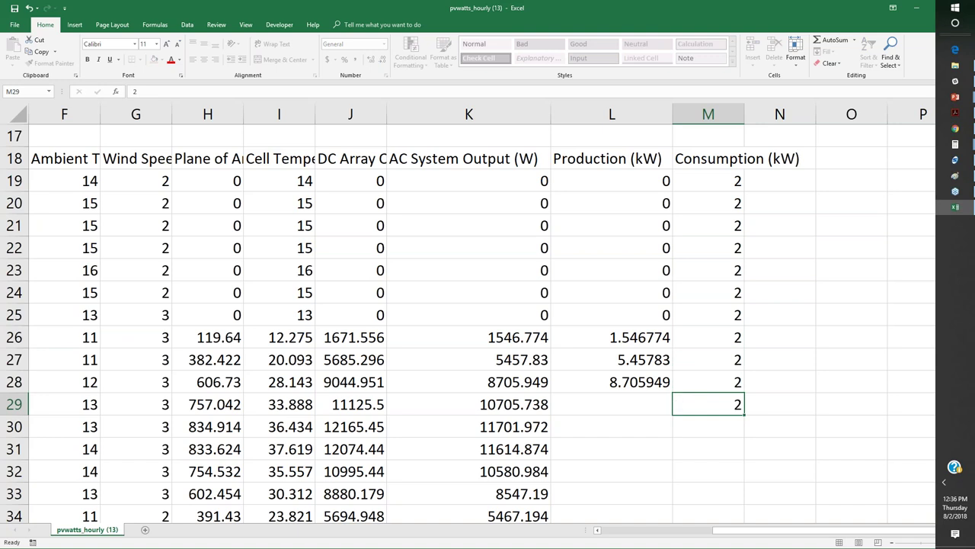
Step: Enter the heading "Difference" in N18, beside the consumption heading
key("Up")
key("Up")
key("Up")
key("Right")
key("Right")
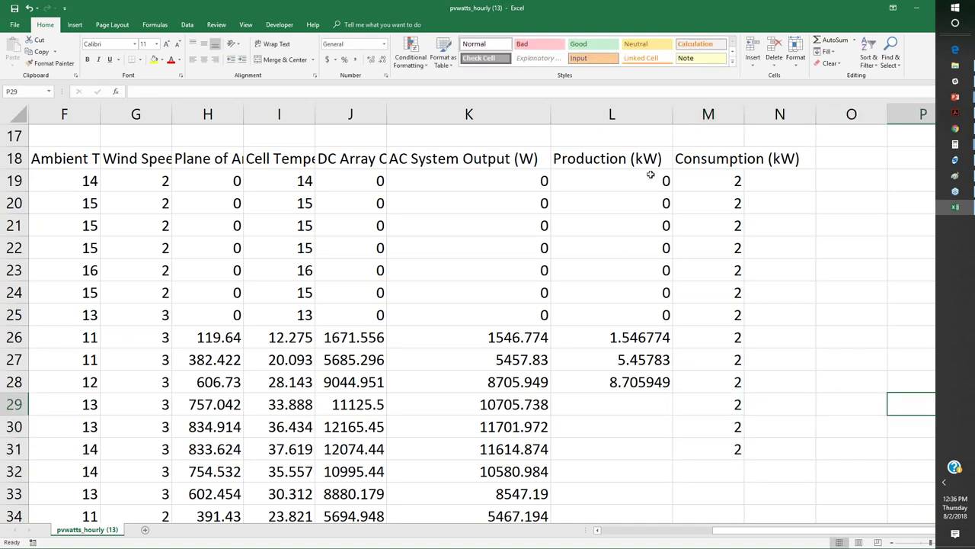
scroll(651, 174, "right", 2)
key("Left")
key("Up")
key("Up")
key("Up")
key("Up")
key("Up")
key("Up")
key("Up")
key("Up")
key("Up")
key("Up")
key("Up")
key("Up")
key("Up")
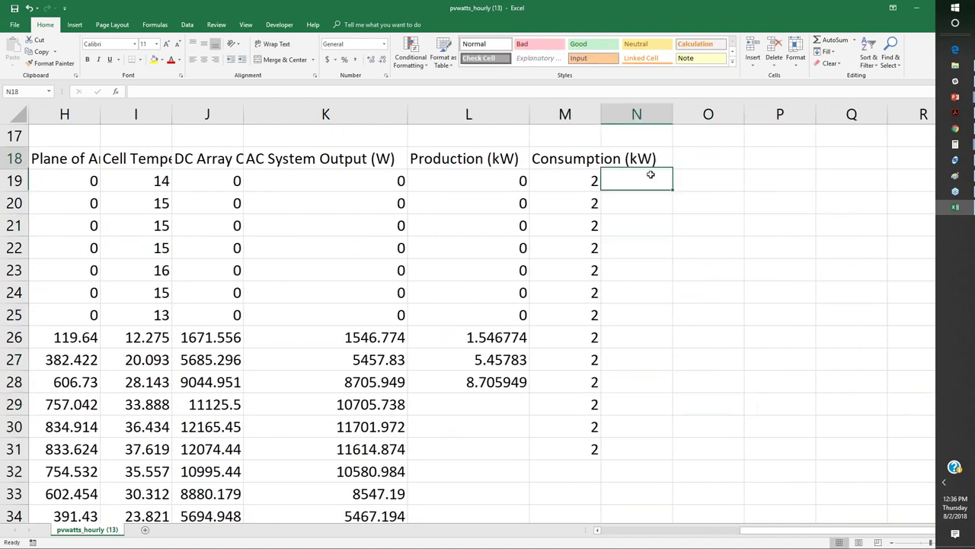
key("Down")
key("Down")
type("Difference")
key("Return")
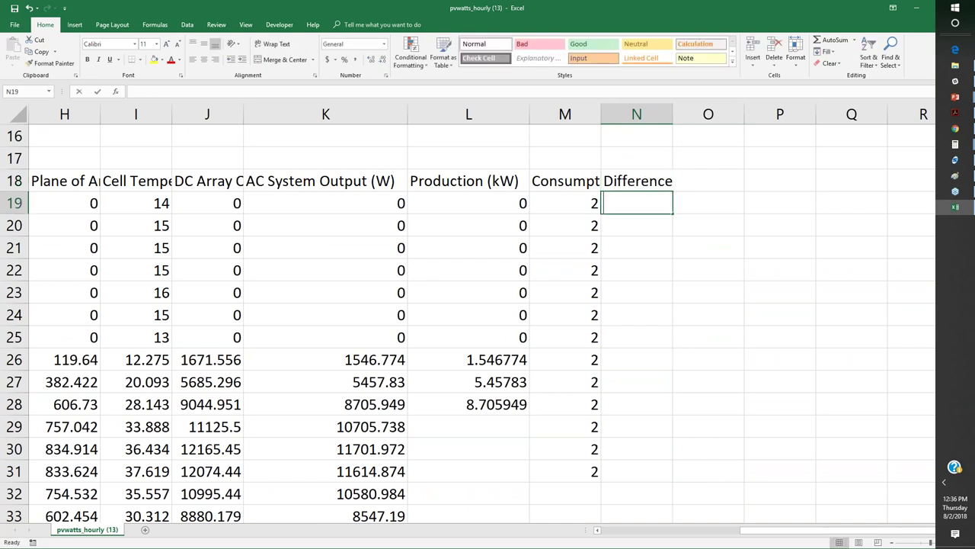
Step: Enter the formula =L19-M19 in N19 to subtract consumption from production
type("=")
key("Left")
key("Left")
type("-")
key("Left")
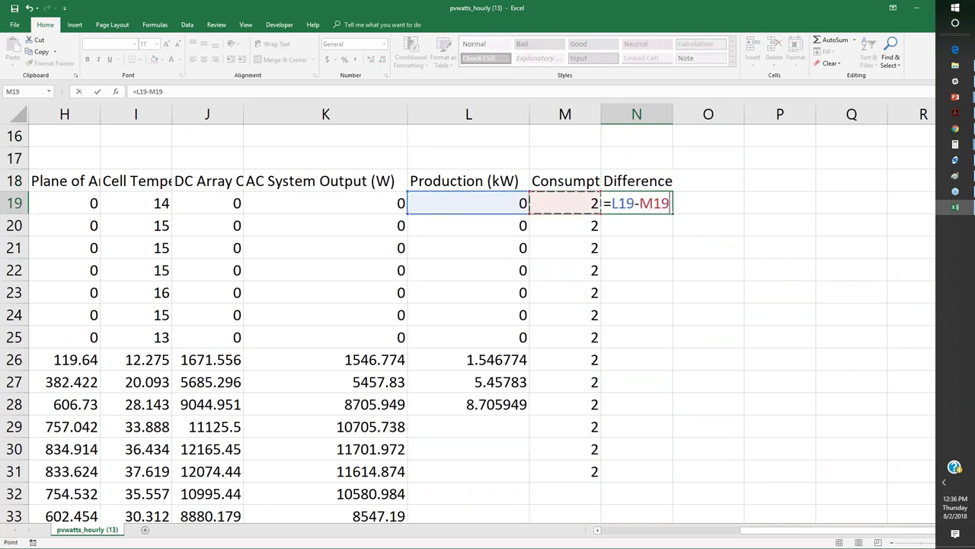
key("Return")
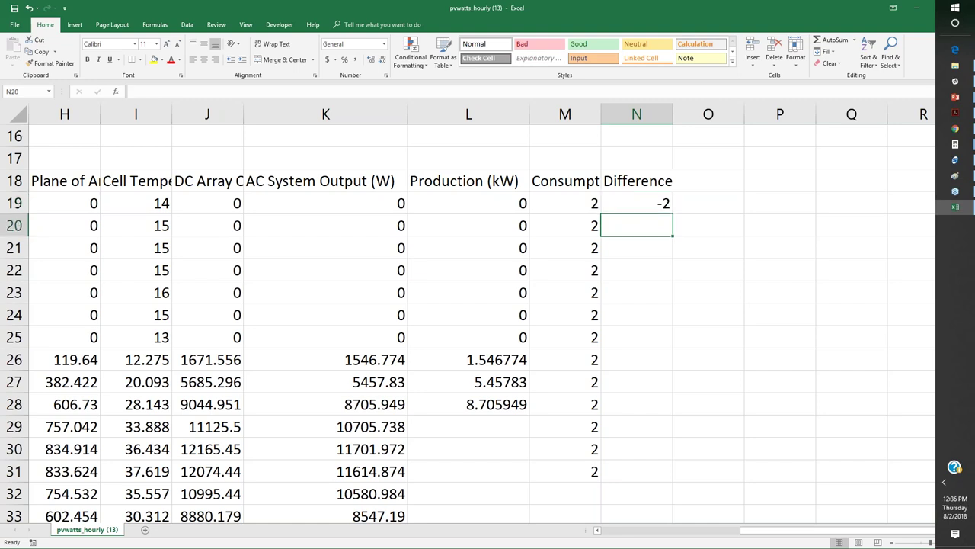
key("Up")
key("Down")
type("=")
key("Up")
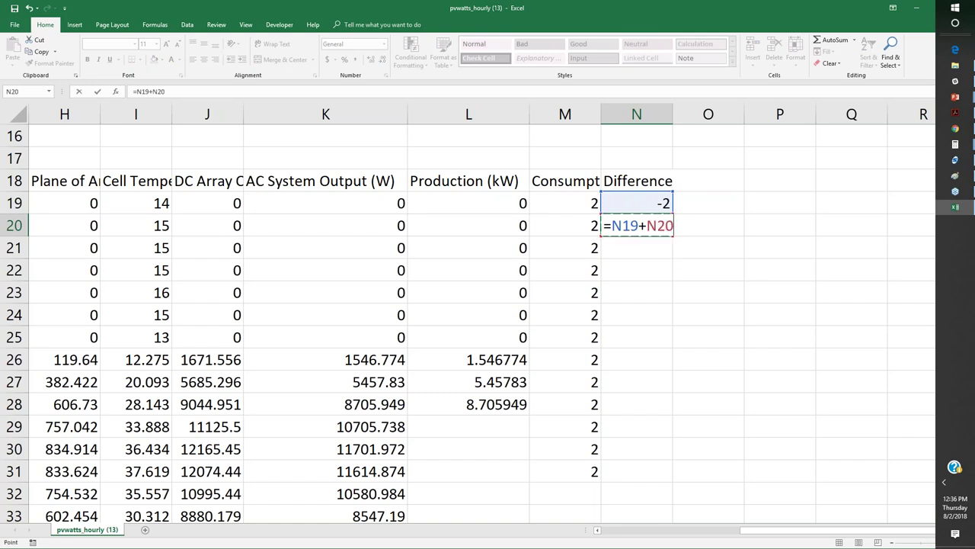
key("Escape")
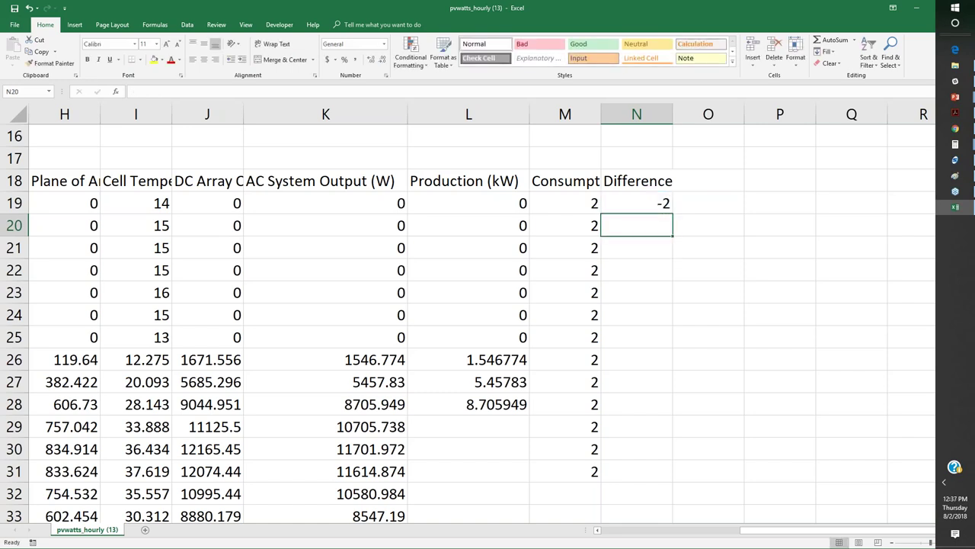
Step: Enter the running balance formula =N19+L20-M20 in N20
type("=")
key("Up")
type("+")
key("Left")
key("Left")
type("-")
key("Left")
key("Return")
Step: Copy the running balance formula from N20 down through N28
left_click(637, 225)
key("ctrl+c")
key("Down")
key("ctrl+v")
key("Down")
key("ctrl+v")
key("Down")
key("ctrl+v")
key("Down")
key("ctrl+v")
key("Down")
key("ctrl+v")
key("Down")
key("ctrl+v")
key("Down")
key("ctrl+v")
key("Down")
key("ctrl+v")
key("Down")
Step: Add the unit to the heading in N18 so it reads "Difference (kwh)"
key("Up")
key("Up")
key("Up")
key("Up")
key("Up")
key("Up")
key("Up")
key("Up")
key("Up")
key("Up")
key("Up")
key("Up")
key("Up")
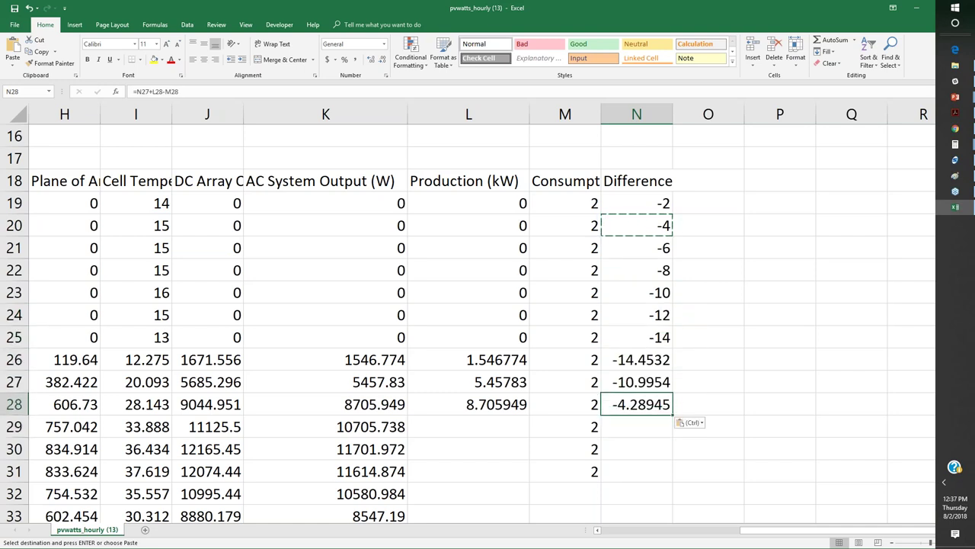
key("Down")
key("Down")
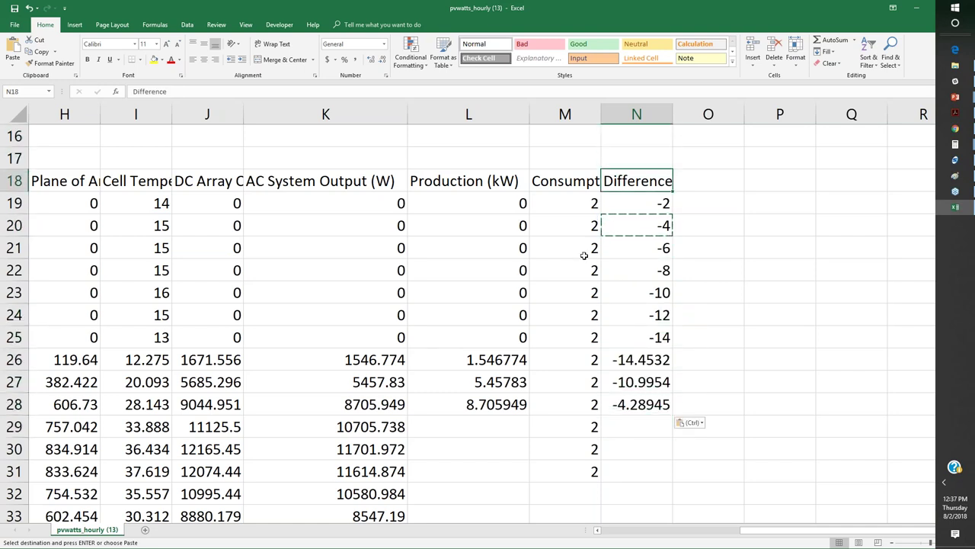
key("F2")
type("(kwh")
key("Return")
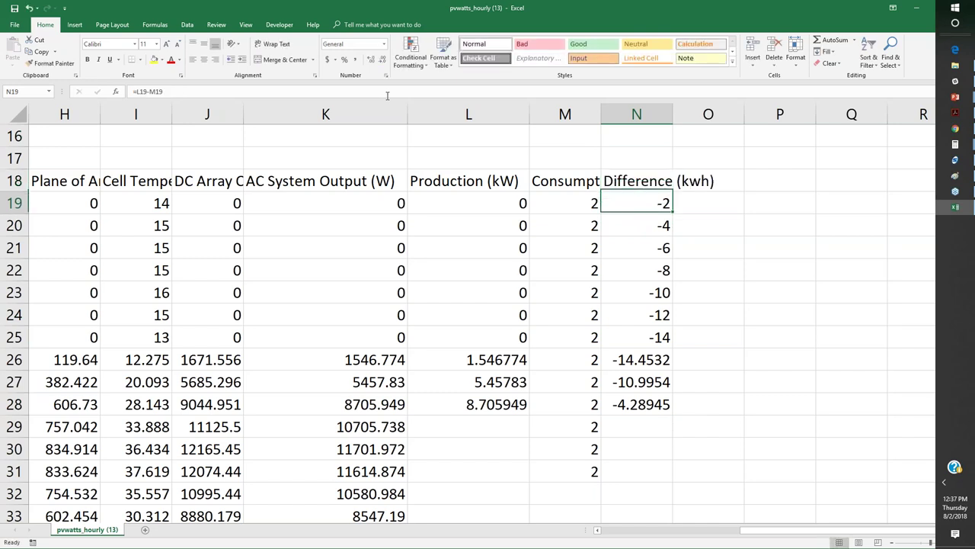
Step: Copy the production, consumption and difference cells L28:N28 down through row 8778, the last hourly record
key("Down")
key("Down")
key("Down")
key("Down")
key("Down")
key("Down")
key("Down")
key("Down")
key("Down")
key("Down")
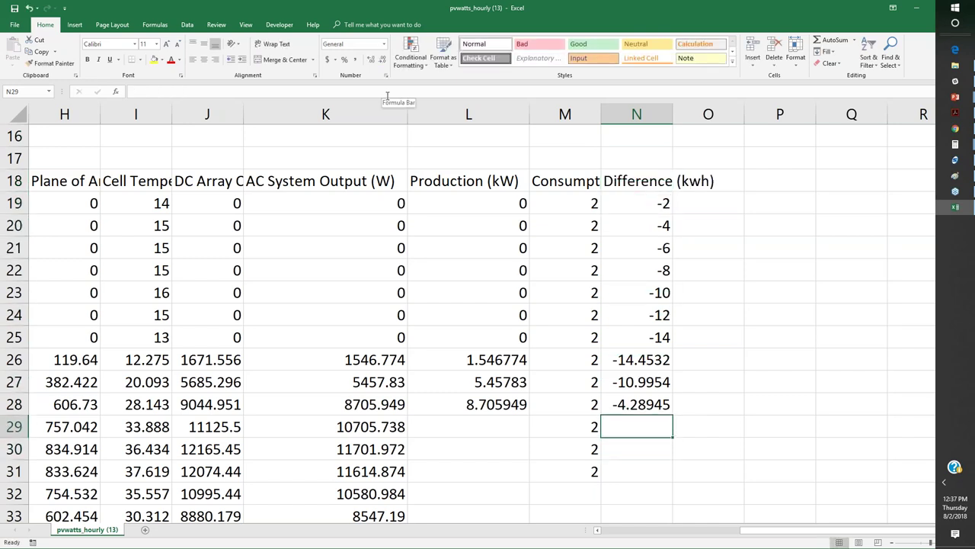
key("Up")
key("Left")
key("Left")
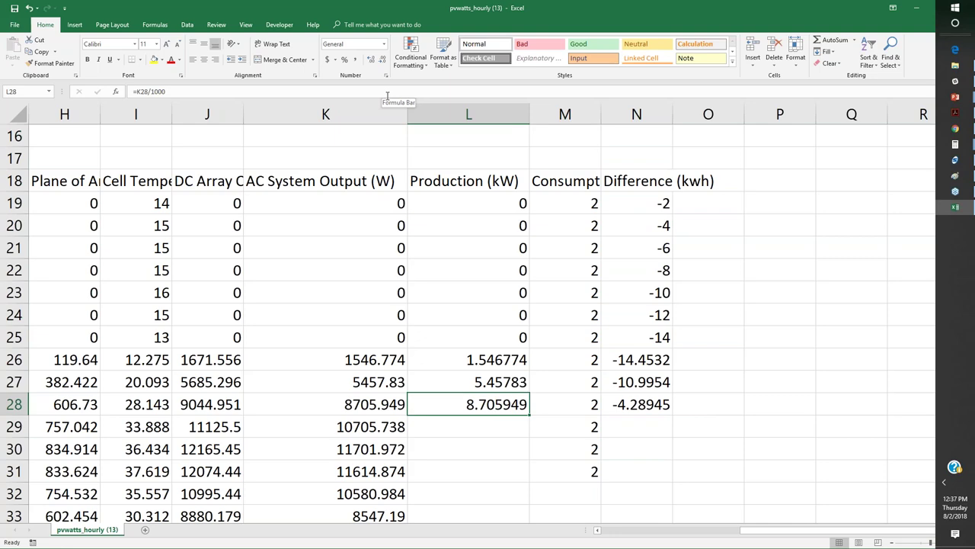
key("Right")
key("Left")
key("shift+Right")
key("shift+Right")
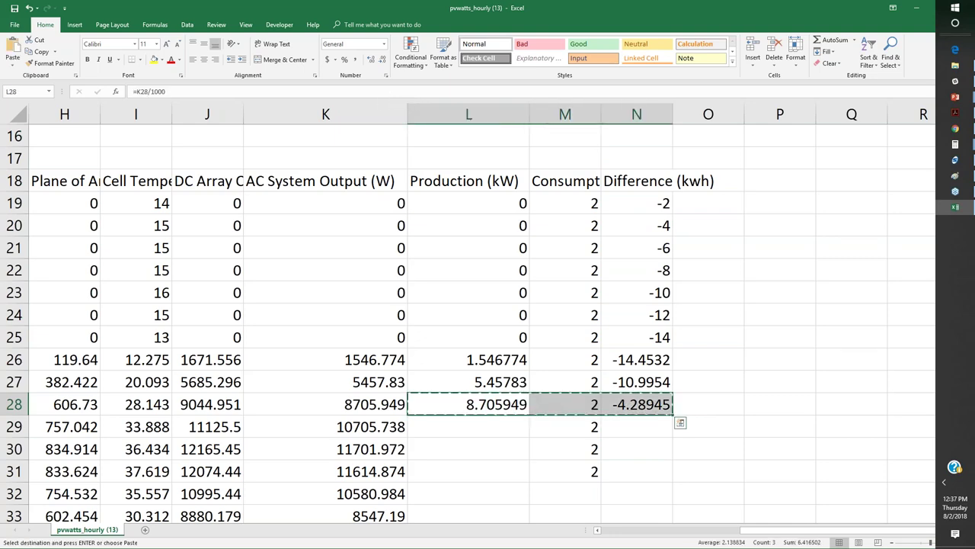
key("ctrl+c")
key("shift+Down")
key("Left")
key("ctrl+Down")
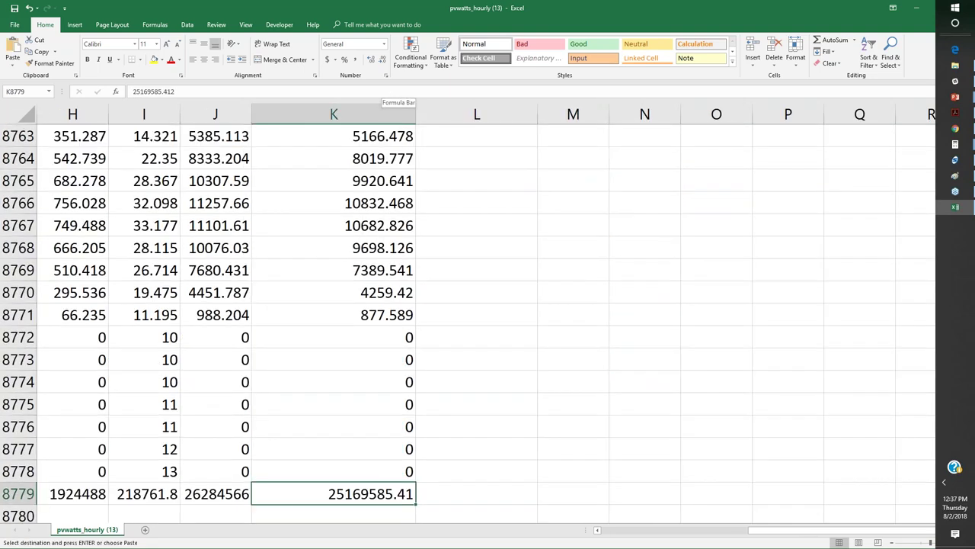
key("Up")
key("Right")
key("shift+Right")
key("shift+Right")
key("ctrl+shift+Up")
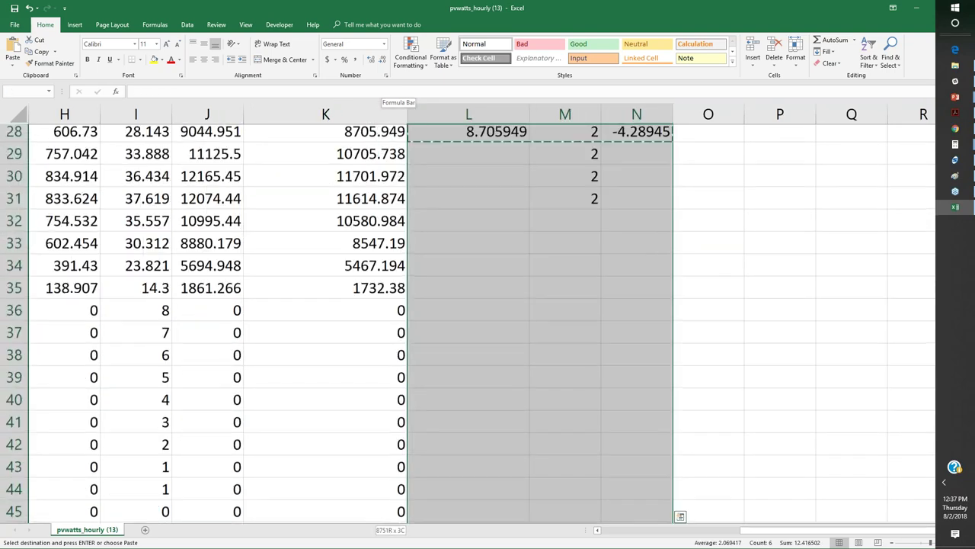
key("ctrl+v")
Step: Return to the start of the hourly data and select the first Difference value in N19
key("Up")
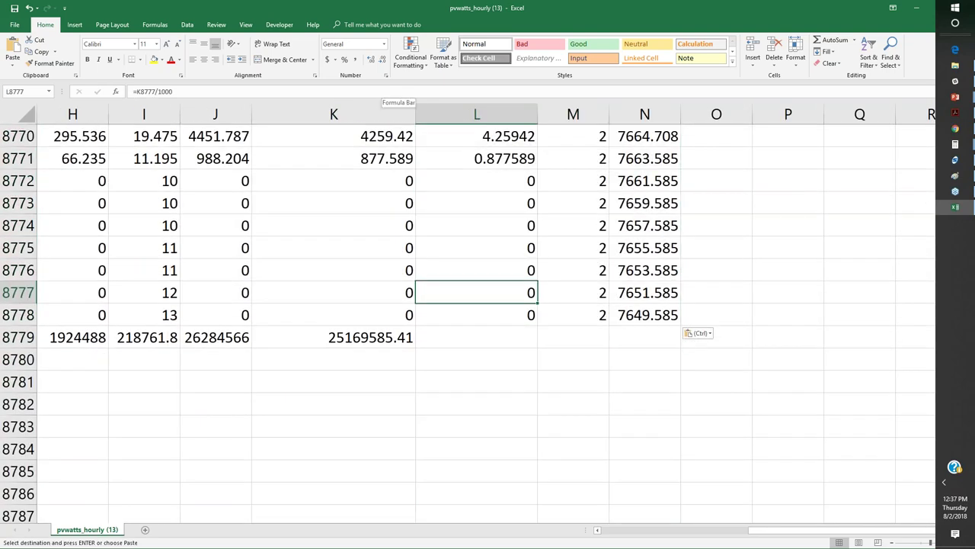
key("Right")
key("ctrl+Up")
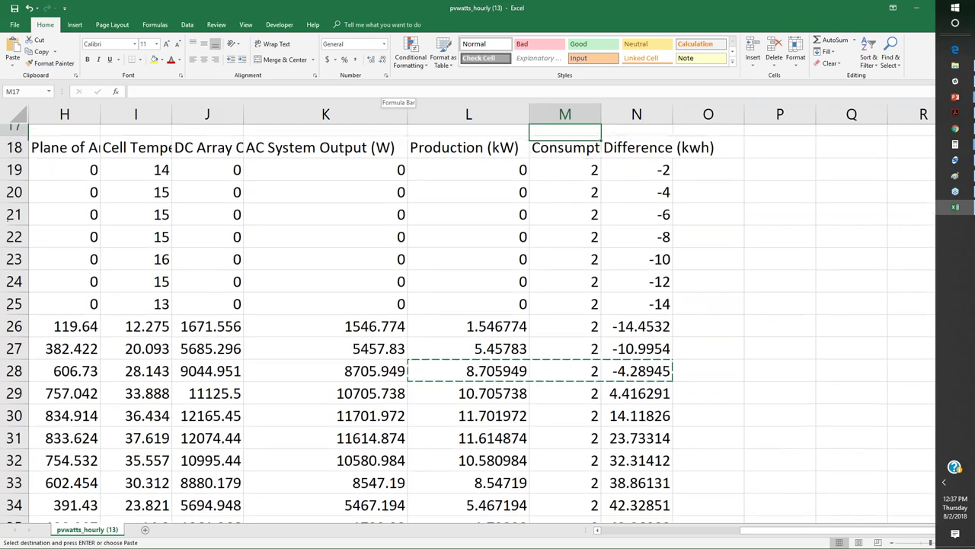
key("Down")
key("Right")
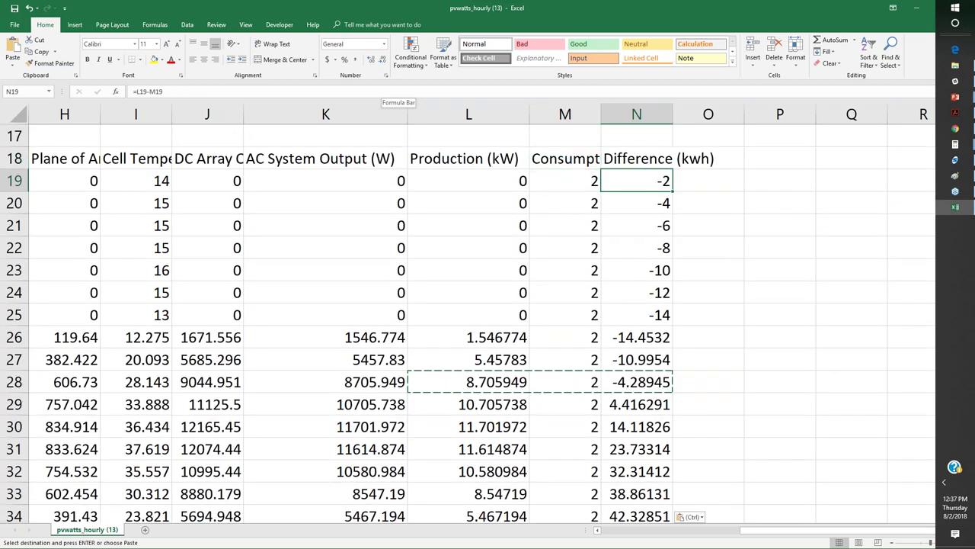
Step: Calculate the minimum of the hourly Difference values N19:N8778 in cell N17 with the MIN function
key("Up")
key("Up")
type("=M")
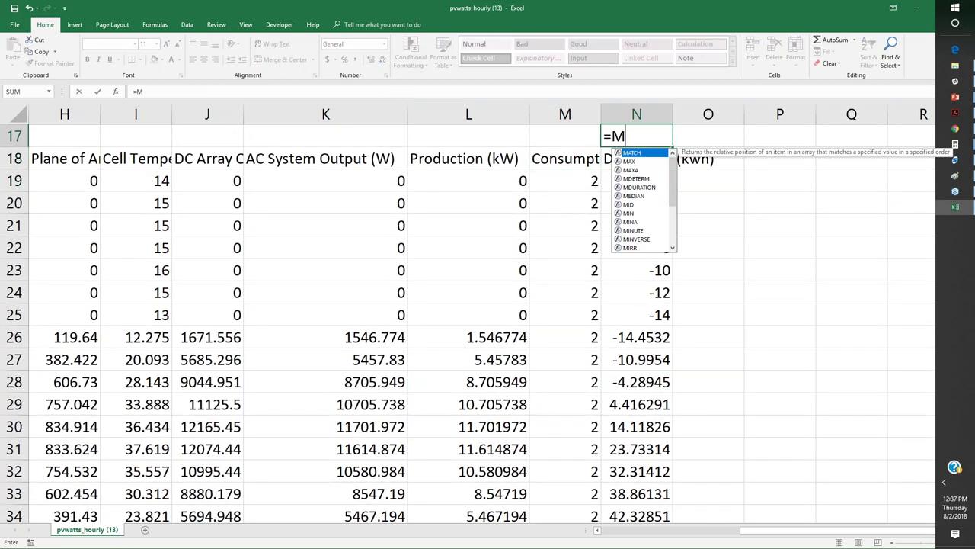
type("IN(")
key("Down")
key("Down")
key("ctrl+shift+Down")
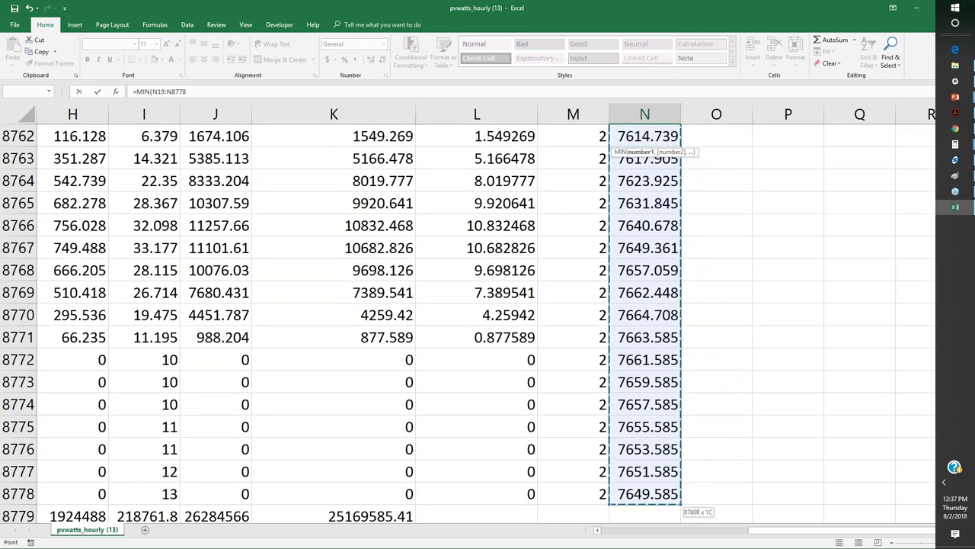
key("Return")
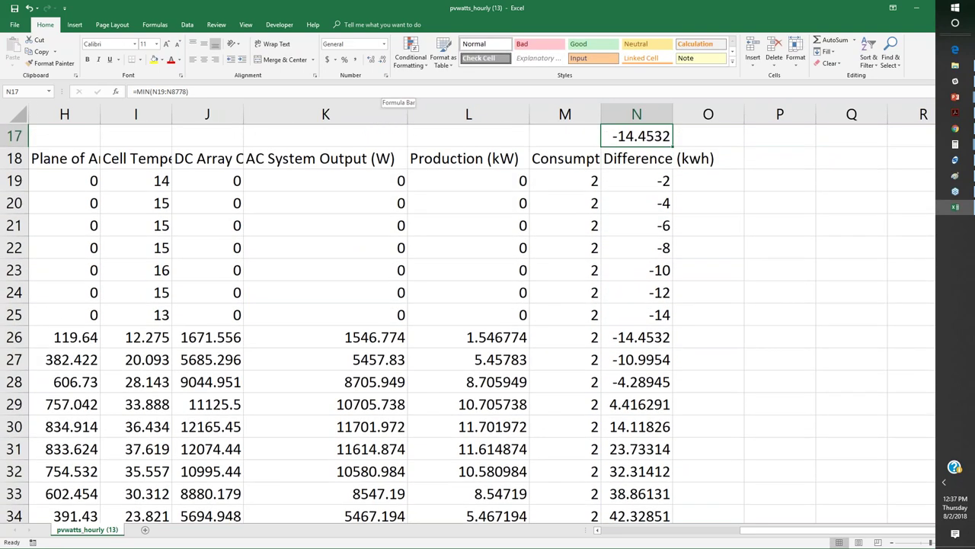
Step: Examine how the running Difference values in column N change hour by hour from N19 through the first day and night to N49
left_click(637, 180)
key("Down")
key("Down")
key("Down")
key("Down")
key("Down")
key("Down")
key("Down")
key("Down")
key("Down")
key("Down")
key("Down")
key("Down")
key("Down")
key("Down")
key("Down")
key("Down")
key("Down")
key("Down")
key("Down")
key("Down")
key("Down")
key("Down")
key("Down")
key("Down")
key("Down")
key("Down")
key("Down")
key("Down")
key("Down")
key("Down")
key("Down")
key("Down")
key("Down")
key("Down")
key("Down")
key("Down")
key("Down")
key("Down")
key("Down")
key("Down")
key("Down")
key("Down")
key("Down")
key("Down")
key("Down")
key("Down")
key("Up")
key("Up")
key("Up")
key("Up")
key("Up")
key("Up")
key("Up")
key("Up")
key("Up")
key("Up")
key("Up")
key("Up")
key("Up")
key("Up")
key("Up")
key("Up")
key("Up")
key("Up")
key("Up")
key("Up")
key("Up")
key("Up")
key("Up")
key("Up")
key("Up")
key("Up")
key("Up")
key("Up")
key("Up")
key("Up")
key("Up")
key("Up")
key("Up")
key("Up")
key("Up")
key("Up")
key("Up")
key("Up")
key("Up")
key("Up")
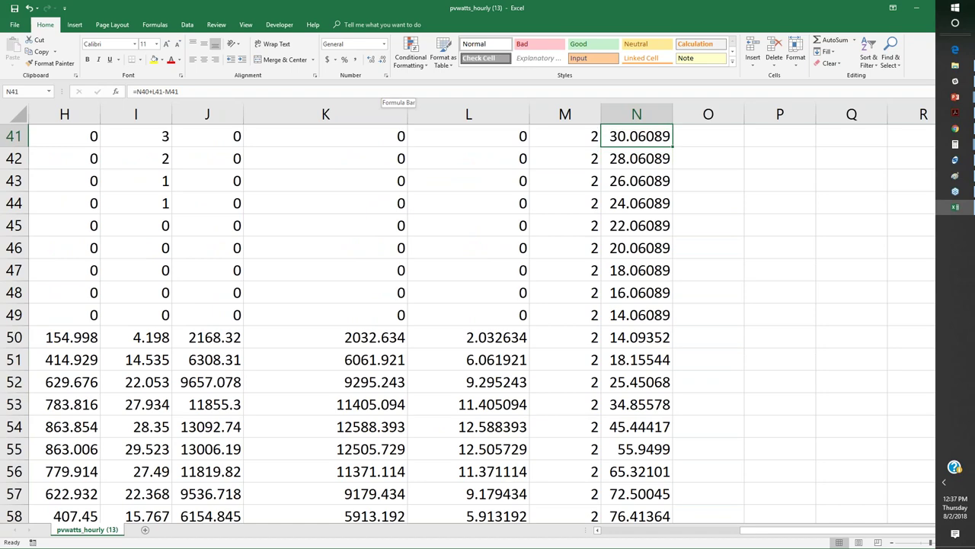
key("Up")
key("Up")
key("Up")
key("Up")
key("Up")
key("Up")
key("Up")
key("Up")
key("Up")
key("Up")
key("Up")
key("Up")
key("Up")
key("Up")
key("Up")
key("Up")
key("Down")
key("Down")
key("Down")
key("Down")
key("Down")
key("Down")
key("Down")
key("Down")
key("Down")
key("Down")
key("Down")
key("Down")
key("Down")
key("Down")
key("Down")
key("Down")
key("Down")
key("Down")
key("Down")
key("Down")
key("Down")
key("Down")
key("Down")
key("Down")
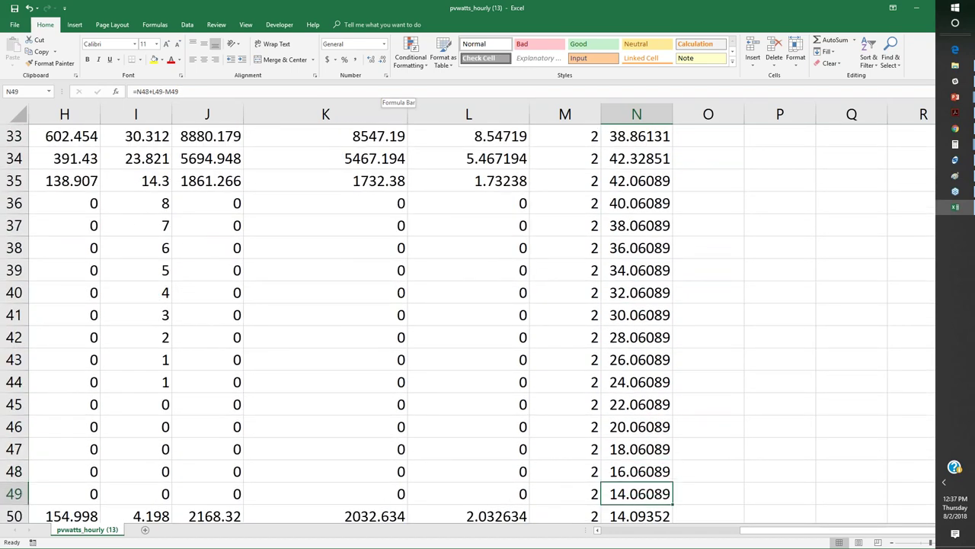
Step: Compare the production, consumption and running Difference values in row 50 with the balance of the hour before
key("Down")
key("Down")
key("Up")
key("Up")
key("Down")
key("Up")
key("Down")
key("Left")
key("Left")
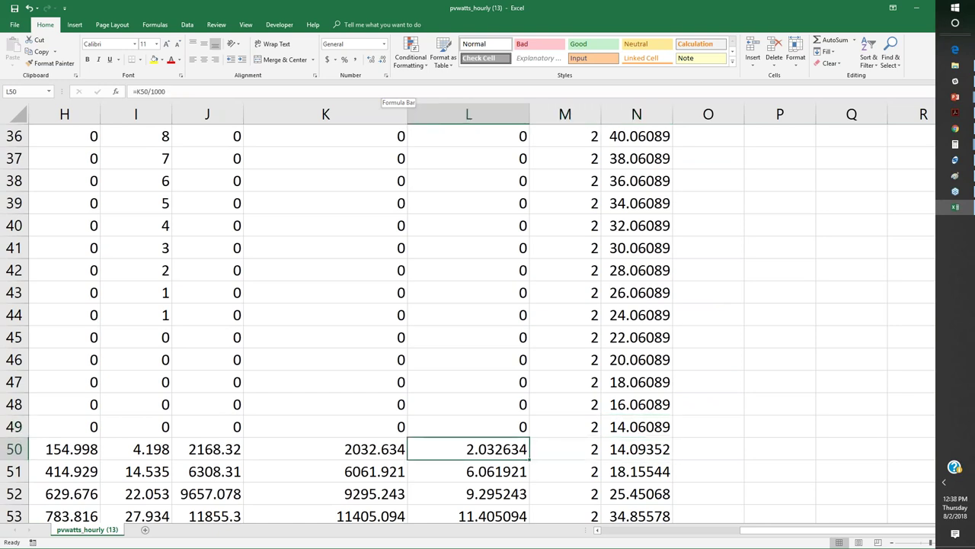
key("Right")
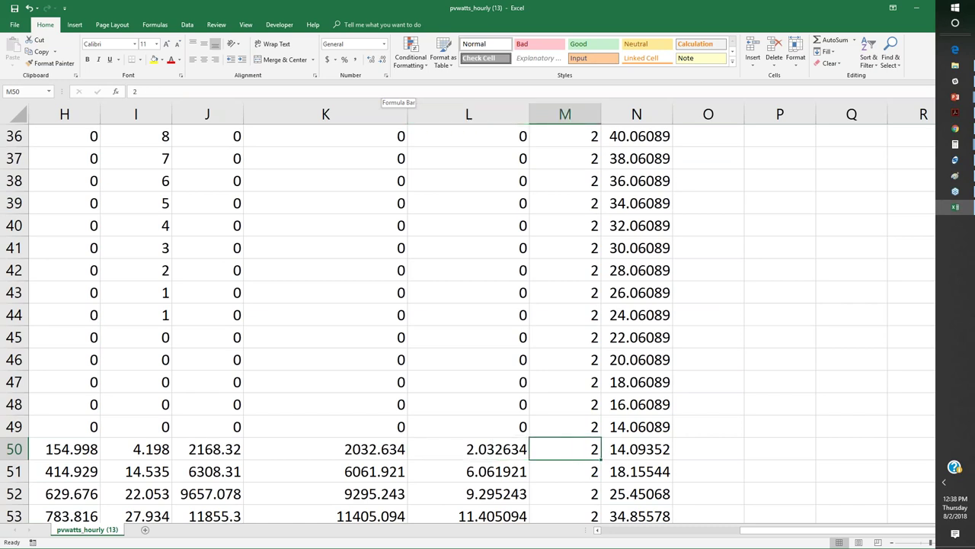
key("Right")
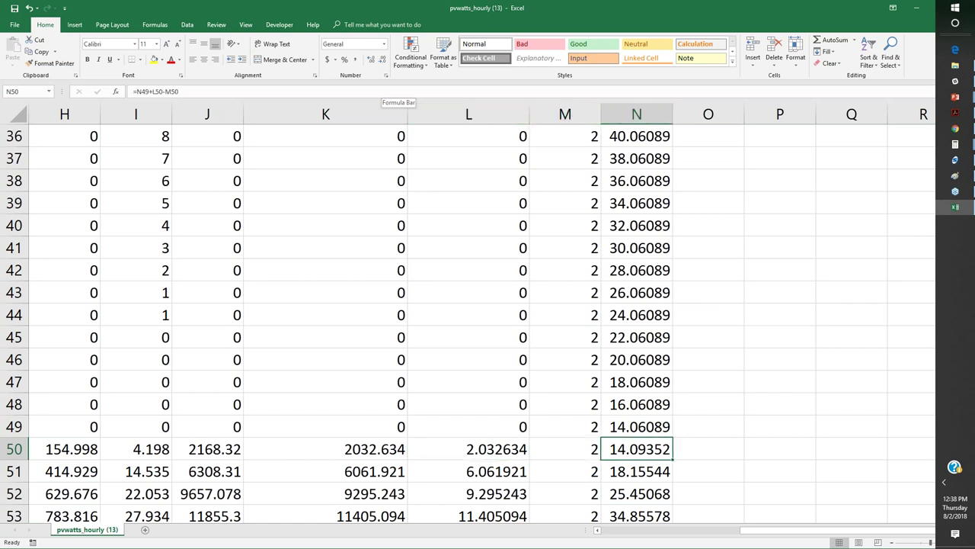
Step: Examine the hourly Difference values in column N through the second day's production and into its evening, from N51 past N65
key("Down")
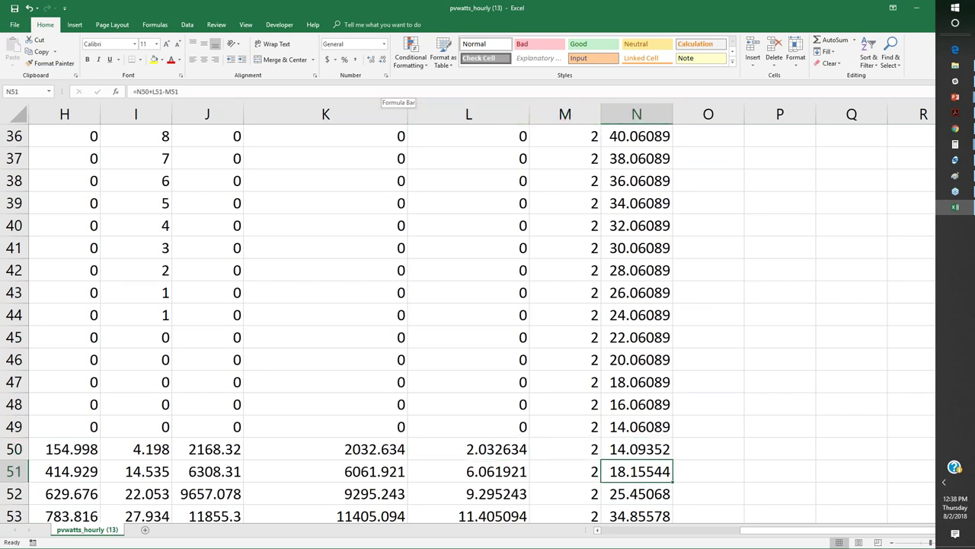
key("Down")
key("Down")
key("Down")
key("Down")
key("Down")
key("Down")
key("Down")
key("Down")
key("Down")
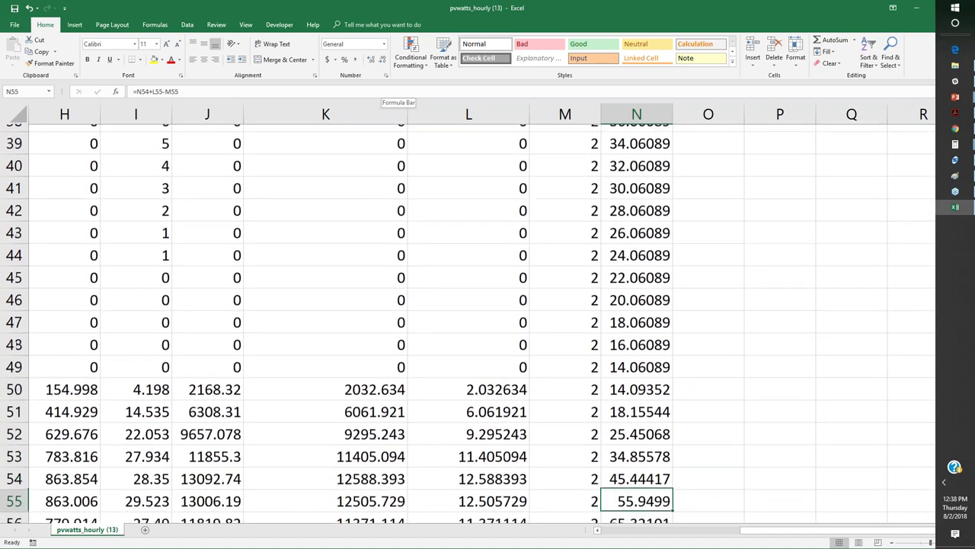
key("Down")
key("Down")
key("Down")
key("Down")
key("Down")
key("Down")
key("Down")
key("Down")
key("Down")
key("Down")
key("Down")
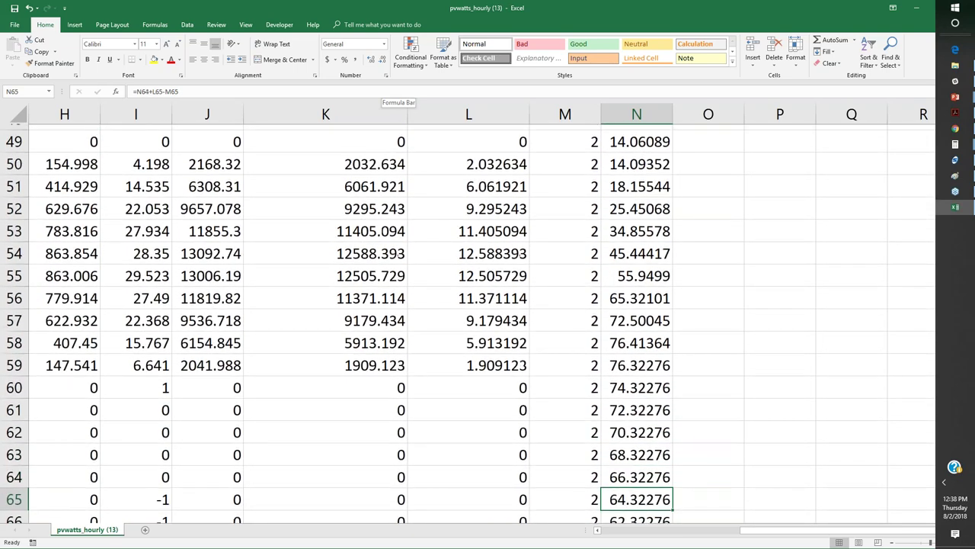
key("Down")
key("Down")
Step: Examine how the Difference values fall overnight from the end of the second day's production to the third morning, around N59:N74
key("Up")
key("Up")
key("Up")
key("Up")
key("Up")
key("Up")
key("Up")
key("Up")
key("Up")
key("Up")
key("Up")
key("Down")
key("Down")
key("Down")
key("Down")
key("Down")
key("Down")
key("Down")
key("Down")
key("Down")
key("Down")
key("Down")
key("Down")
key("Down")
key("Down")
key("Down")
key("Down")
key("Down")
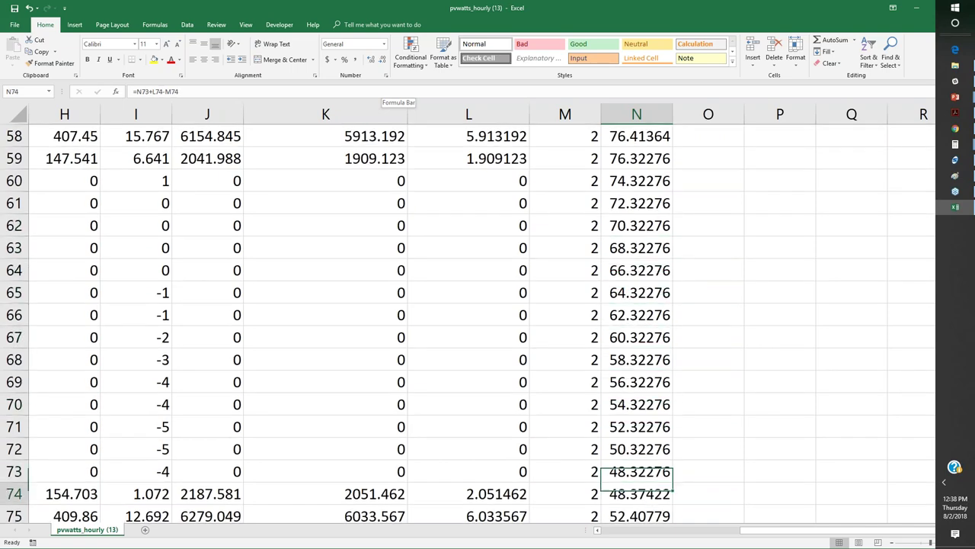
Step: Examine the Difference values in column N over the third day and the following night, from N74 to row 100
key("Down")
key("Up")
key("Up")
key("Up")
key("Up")
key("Up")
key("Down")
key("Down")
key("Down")
key("Down")
key("Down")
key("Down")
key("Down")
key("Down")
key("Down")
key("Down")
key("Up")
key("Up")
key("Up")
key("Up")
key("Down")
key("Up")
key("Down")
key("Down")
key("Down")
key("Down")
key("Down")
key("Down")
key("Down")
key("Down")
key("Down")
key("Down")
key("Down")
key("Down")
key("Down")
key("Down")
key("Down")
key("Down")
key("Down")
key("Down")
key("Down")
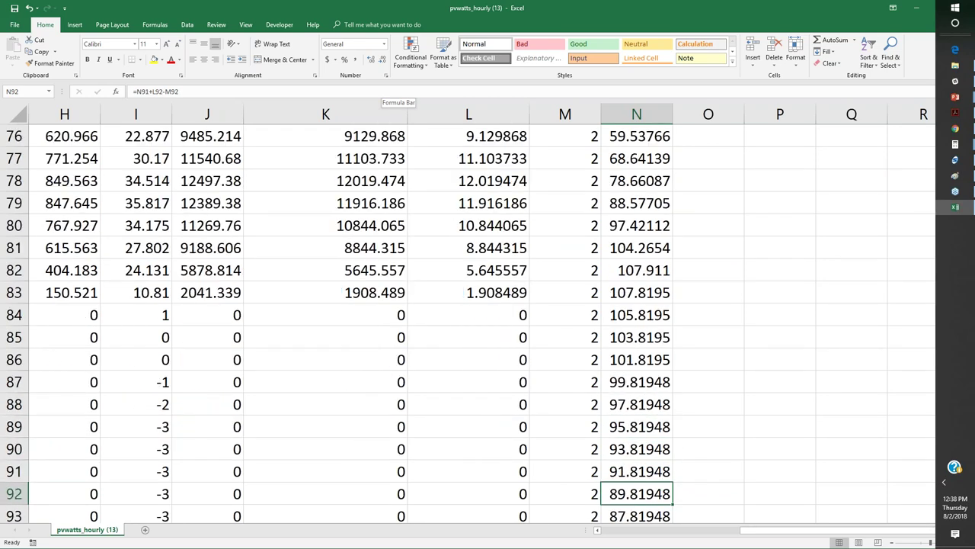
Step: Go back to column A in row 100 and check the month, day and hour of the nearby rows for January 4
key("Left")
key("Left")
key("Left")
key("Left")
key("Left")
key("Left")
key("Left")
key("Left")
key("Left")
key("Left")
key("Left")
key("Left")
key("Left")
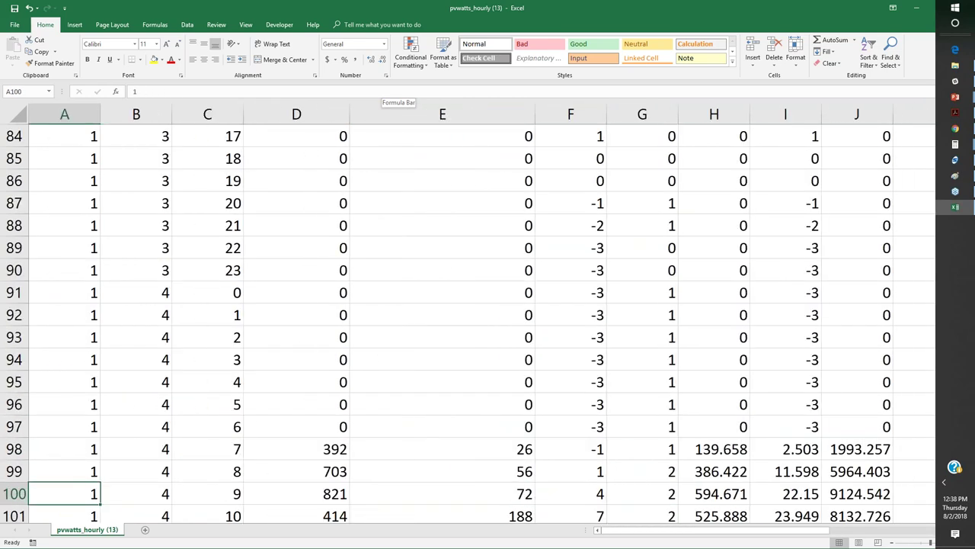
scroll(313, 302, "up", 11)
scroll(320, 305, "down", 6)
scroll(325, 300, "down", 1)
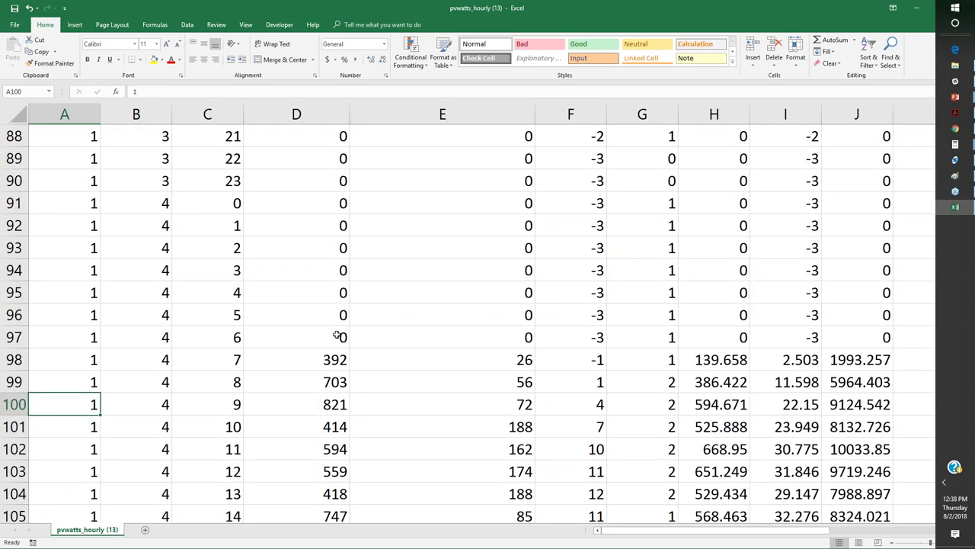
Step: Compare the daytime values in columns D and E day by day from January 4 to January 10, highlighting each day's block
left_click_drag(342, 335, 479, 442)
scroll(480, 442, "down", 6)
scroll(401, 397, "down", 11)
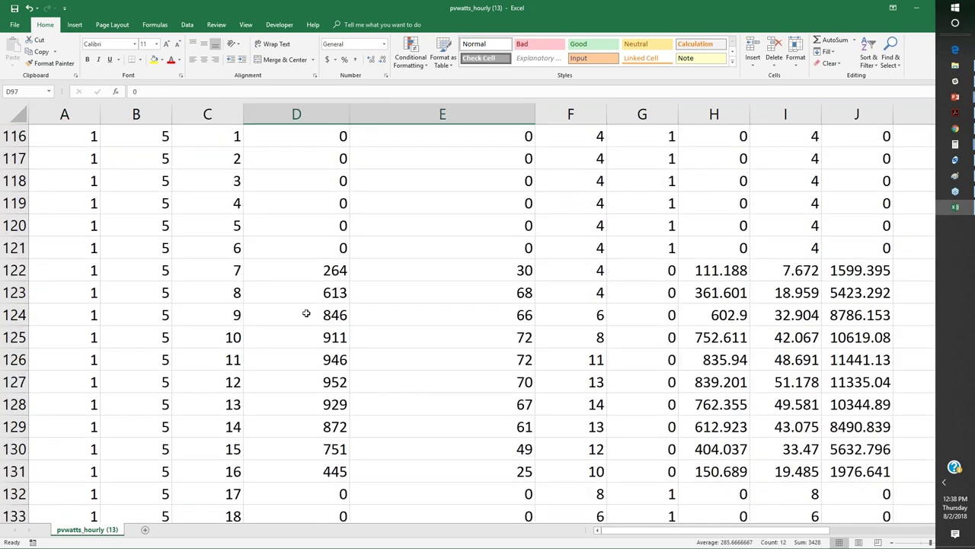
left_click_drag(317, 288, 437, 460)
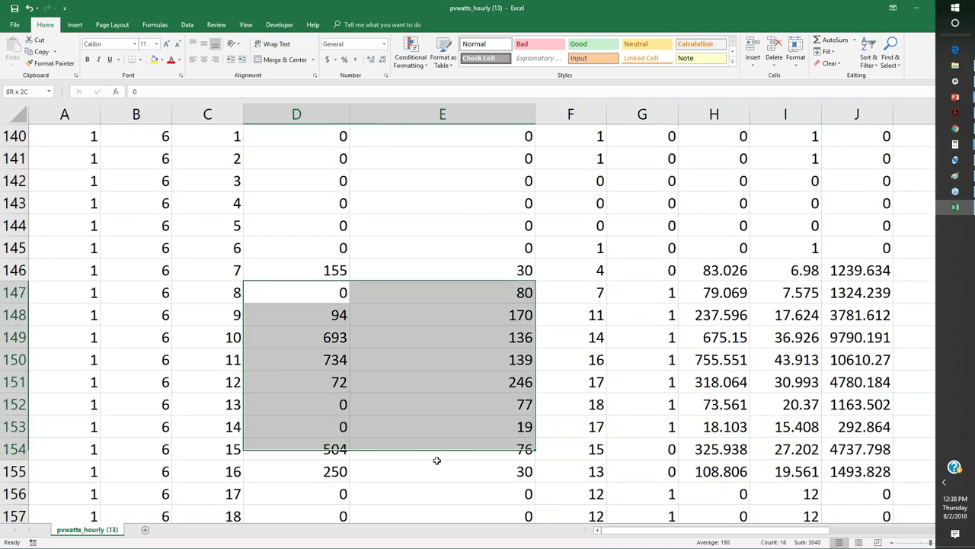
scroll(437, 460, "down", 8)
left_click_drag(305, 294, 426, 440)
scroll(414, 420, "down", 8)
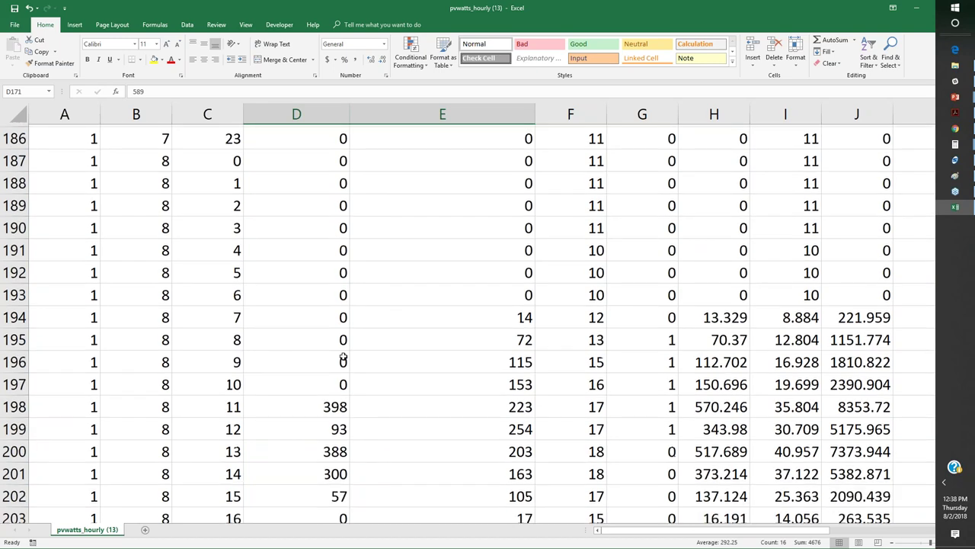
left_click_drag(299, 259, 450, 477)
scroll(451, 475, "down", 8)
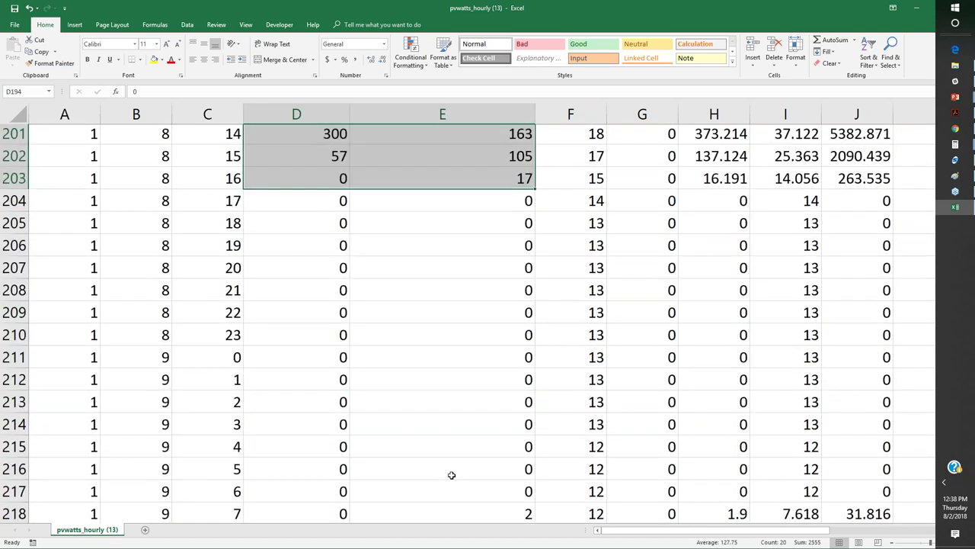
scroll(453, 469, "down", 1)
left_click_drag(311, 212, 465, 446)
scroll(464, 446, "down", 4)
scroll(464, 446, "down", 4)
left_click_drag(308, 186, 485, 456)
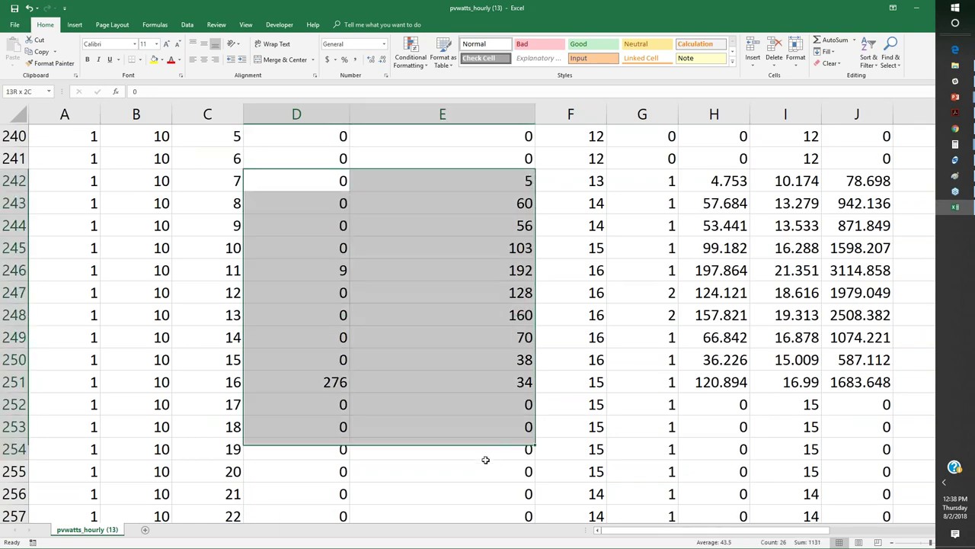
Step: Check the production and running Difference values for the daytime hours of January 10 around row 248
left_click(486, 317)
key("Right")
key("Right")
key("Right")
key("Right")
key("Right")
key("Right")
key("Right")
key("Right")
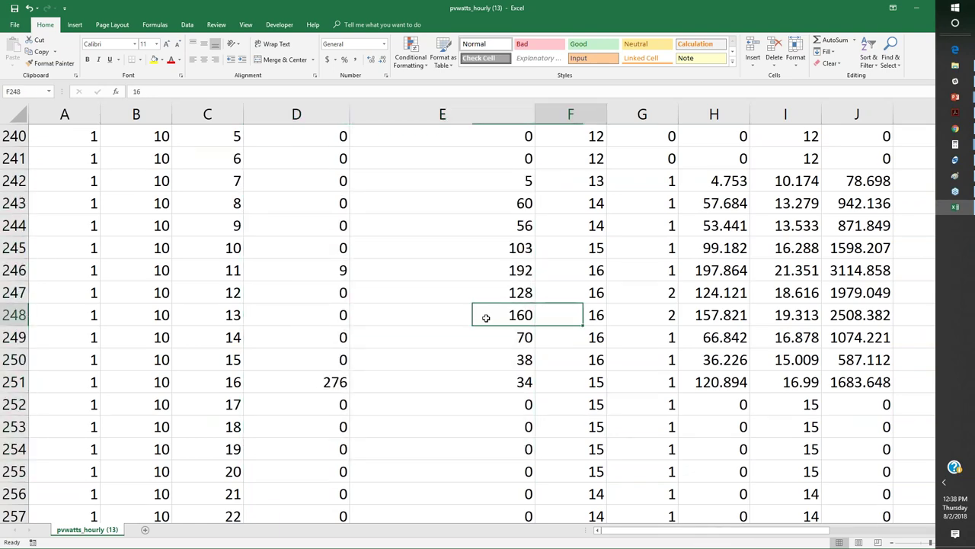
key("Right")
key("Right")
key("Right")
key("Right")
key("Right")
key("Right")
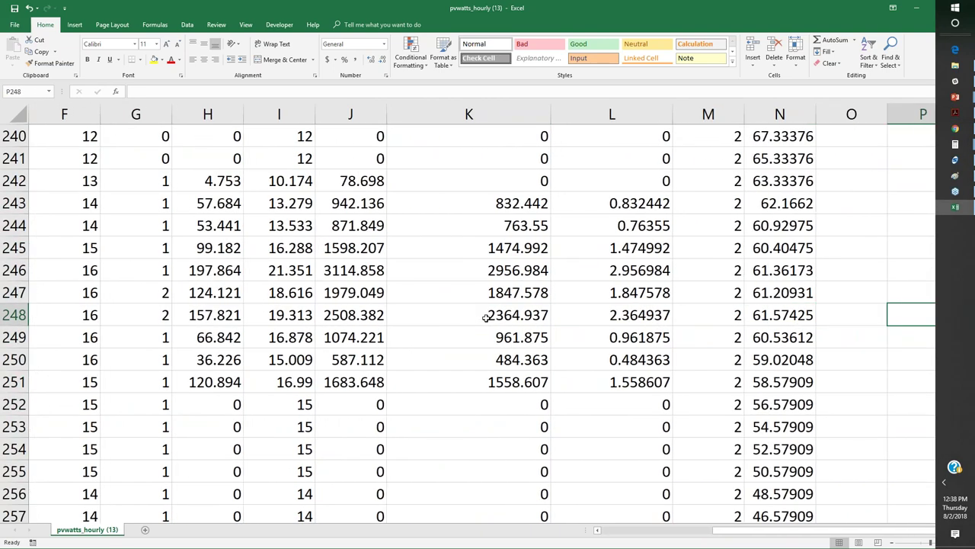
Step: Calculate the maximum of the Difference values N19:N248 in cell O248 with the MAX function
key("Left")
key("Left")
key("Left")
key("Left")
key("Left")
key("Right")
type("=MAX(")
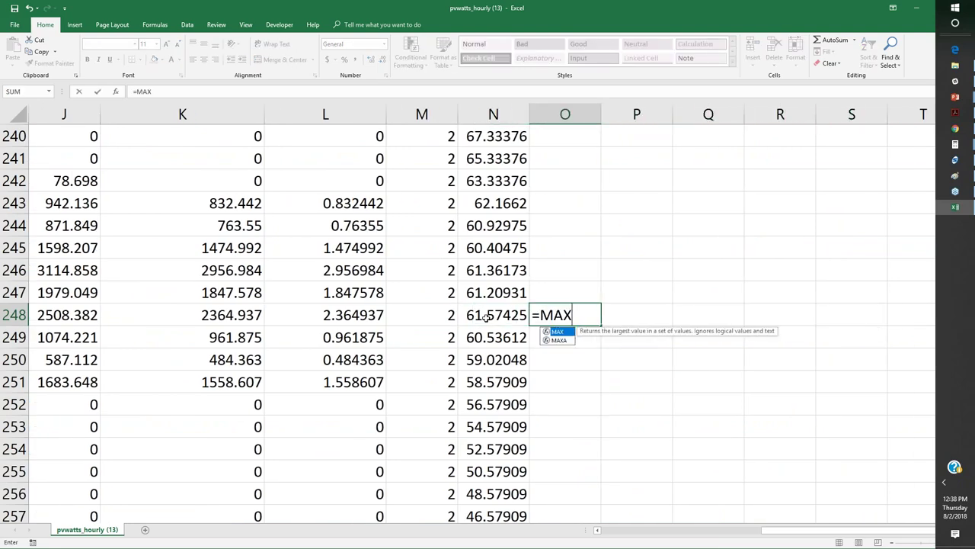
key("Left")
key("ctrl+shift+Up")
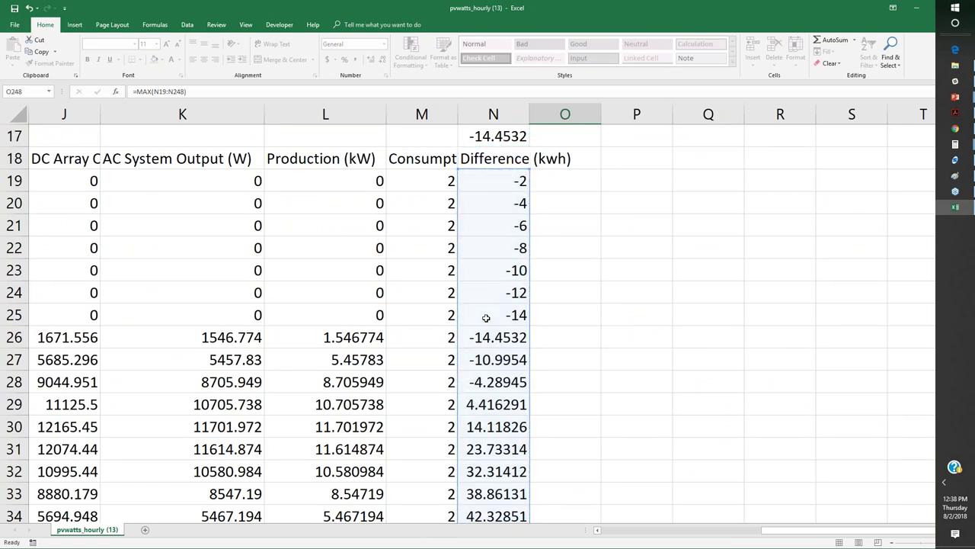
key("Return")
key("Up")
key("Left")
key("Up")
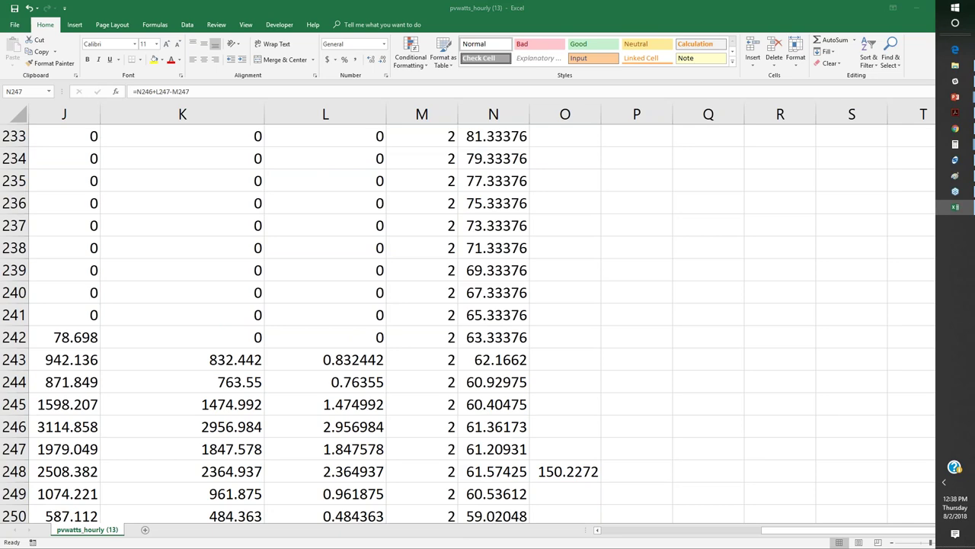
Step: Search the Difference column for the hour that holds the maximum calculated in O248, and select N131 beside it
left_click(544, 470)
scroll(557, 431, "up", 20)
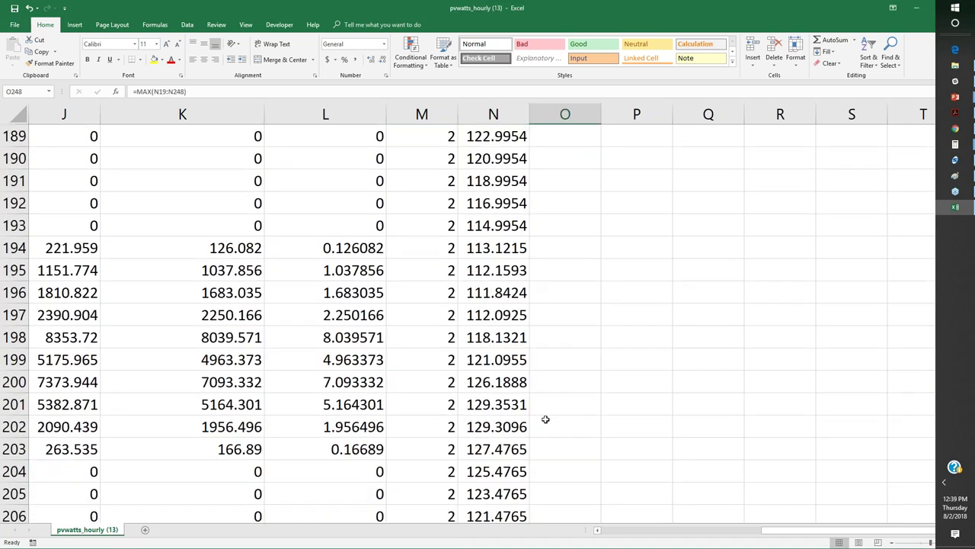
scroll(538, 415, "up", 20)
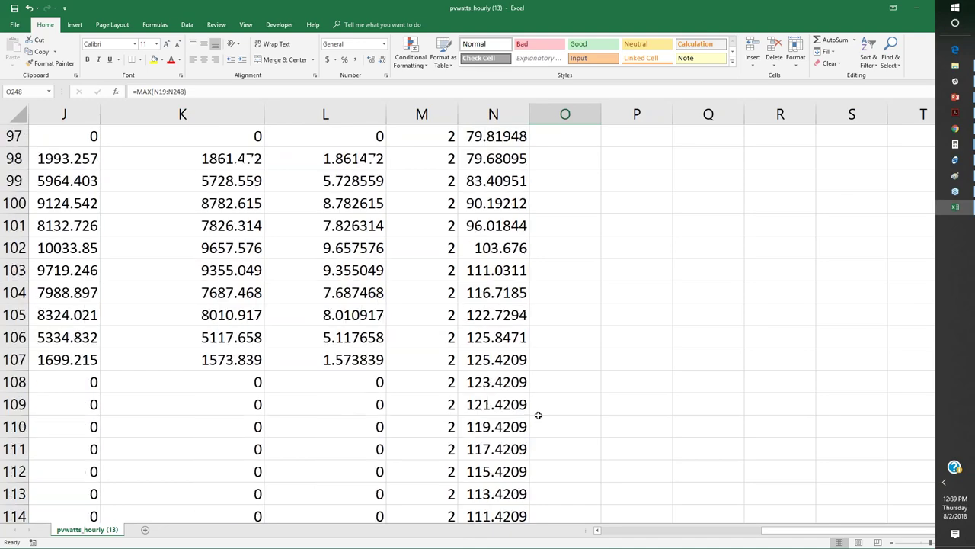
scroll(536, 412, "up", 15)
scroll(534, 407, "down", 12)
scroll(507, 424, "down", 20)
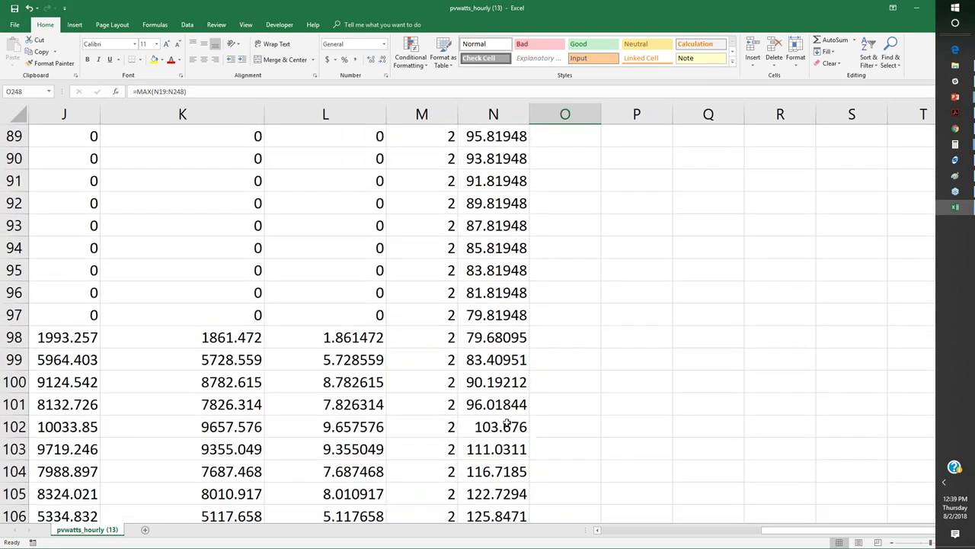
scroll(507, 424, "down", 4)
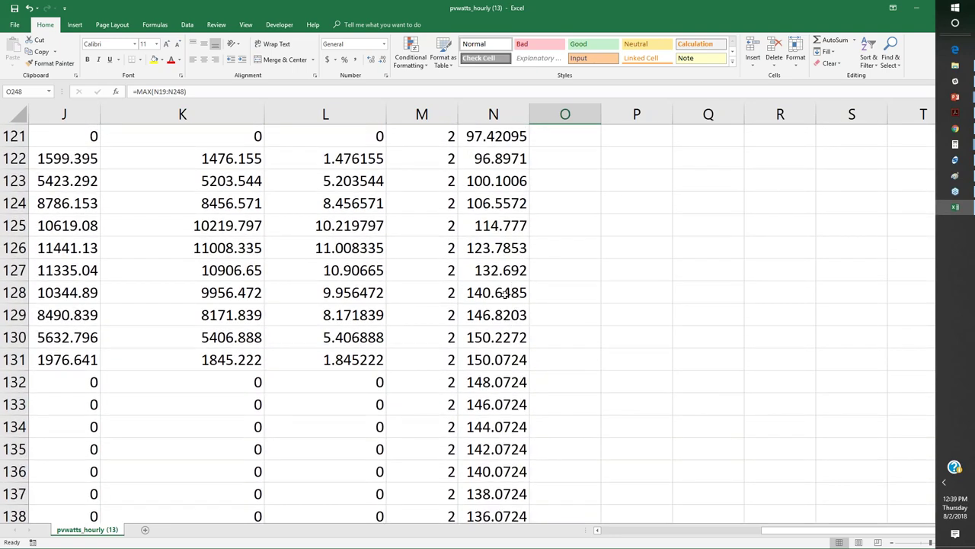
left_click(495, 356)
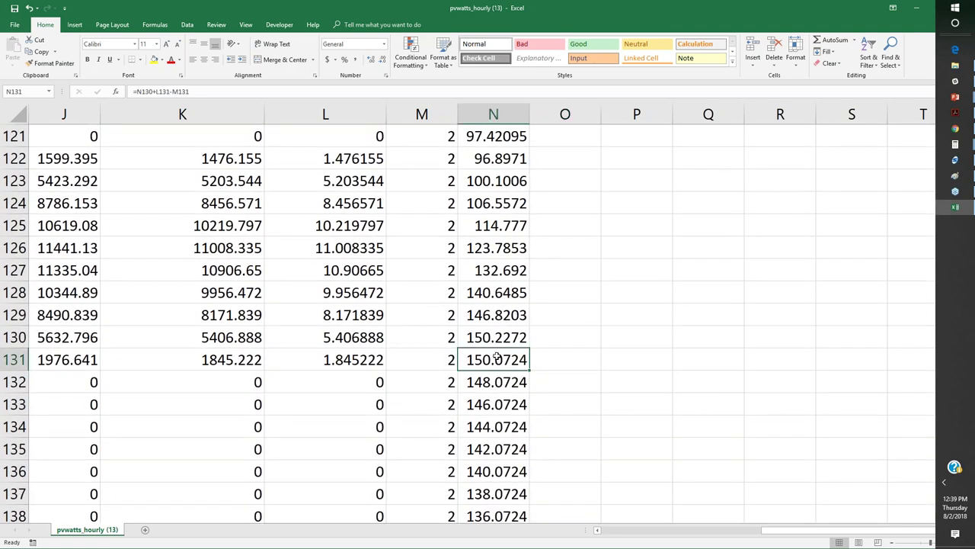
Step: Enter the formula =IF(N126>122,122,N126) in cell O126 to cap the running balance at 122
key("Up")
key("Up")
key("Up")
key("Up")
key("Up")
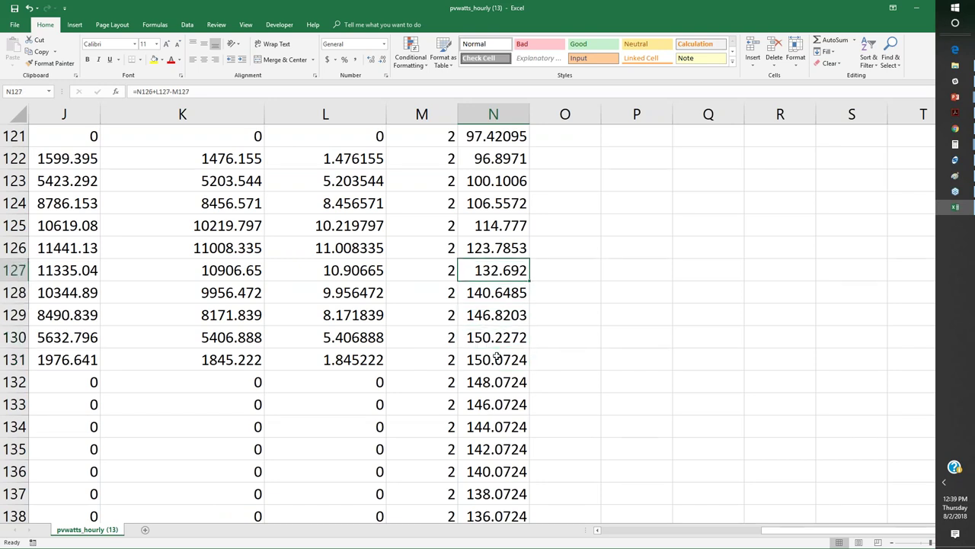
key("Right")
type("=")
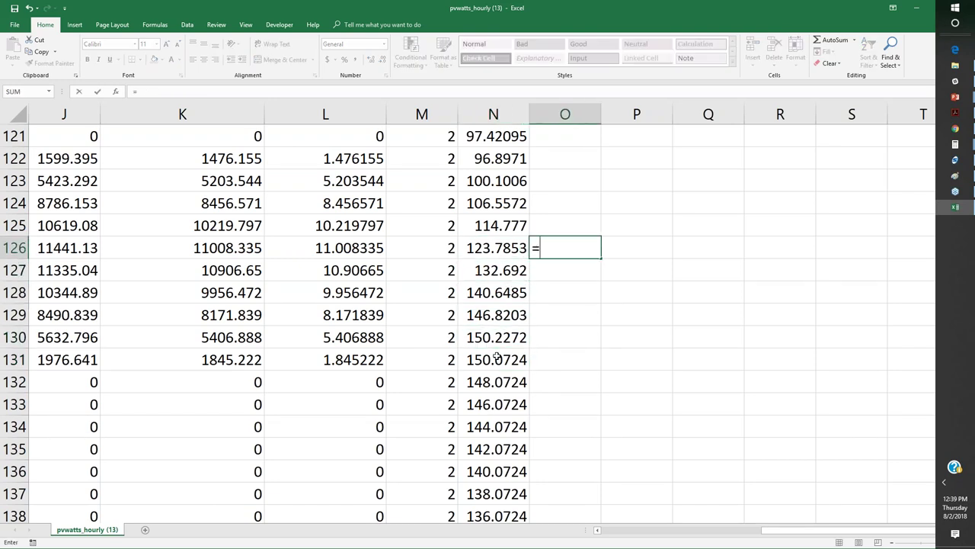
type("IF(")
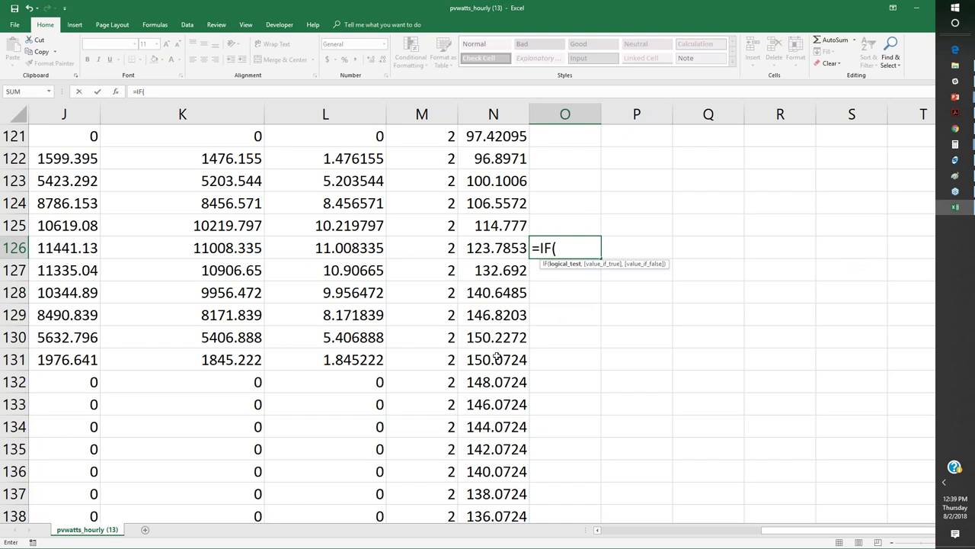
key("Left")
type(">")
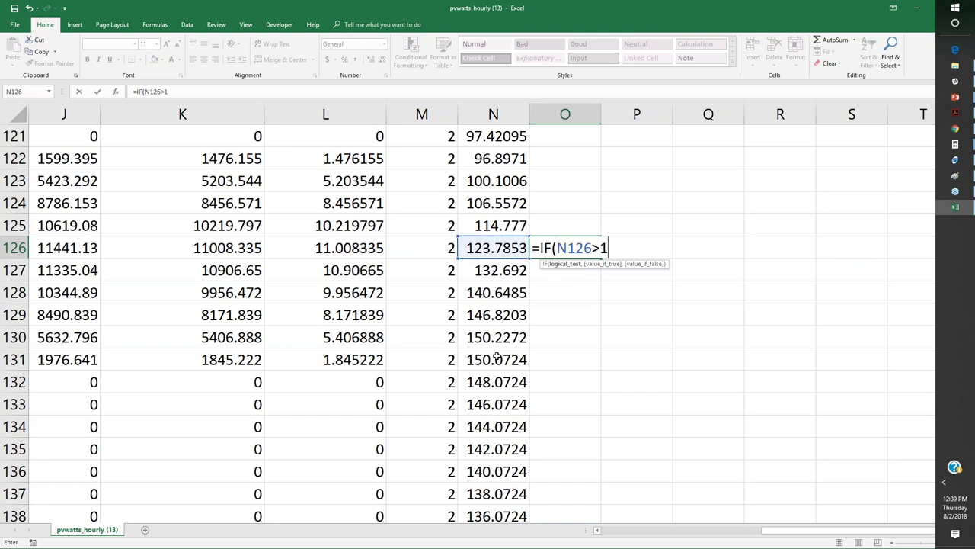
type("122,")
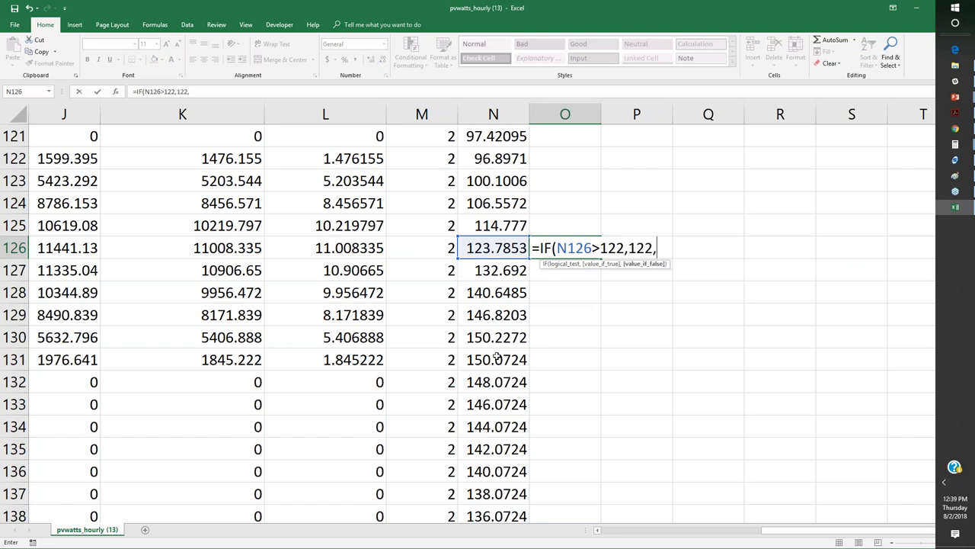
key("Left")
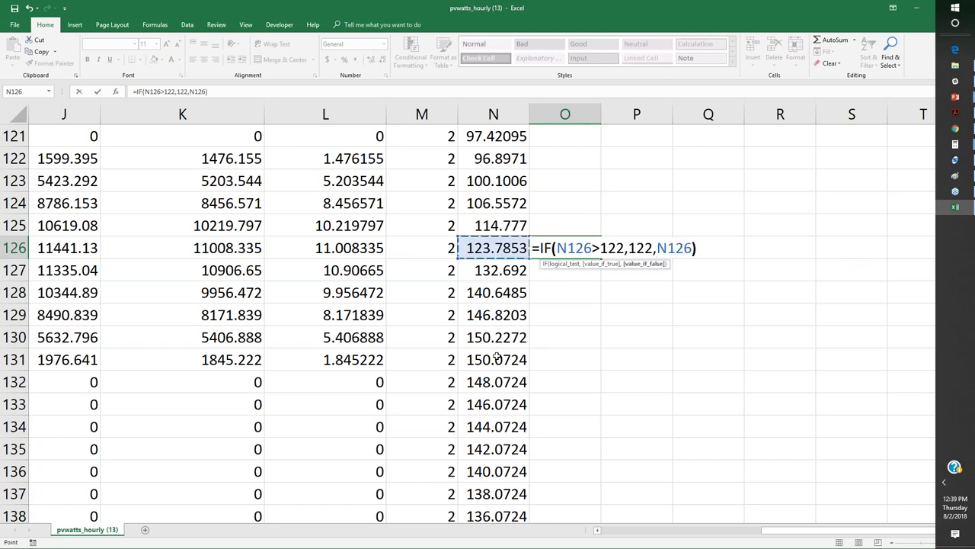
key("Return")
Step: Copy the capping IF formula from O126 down to cells O127 through O131
key("Up")
key("ctrl+c")
key("Down")
key("ctrl+v")
key("Down")
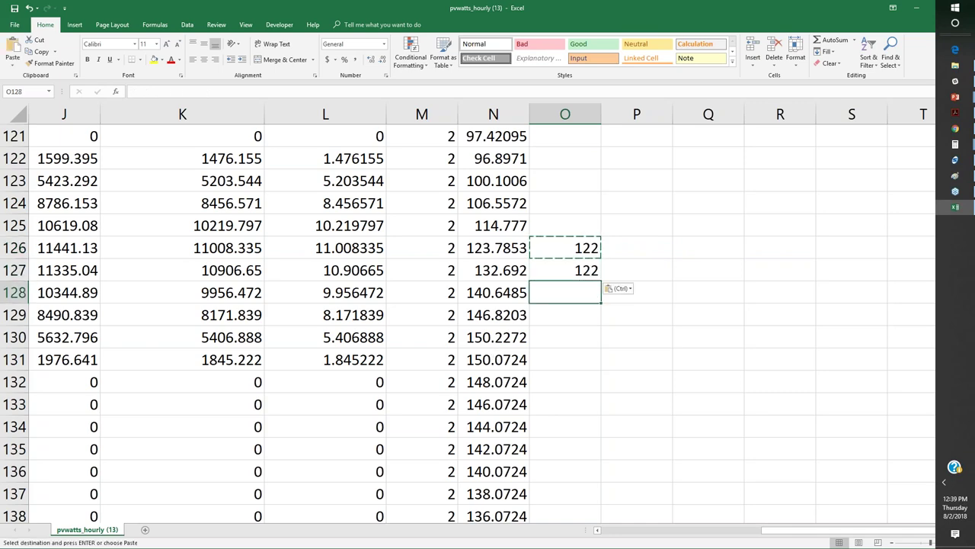
key("ctrl+v")
key("Down")
key("ctrl+v")
key("Down")
key("ctrl+v")
key("Down")
key("ctrl+v")
key("Up")
key("ctrl+Up")
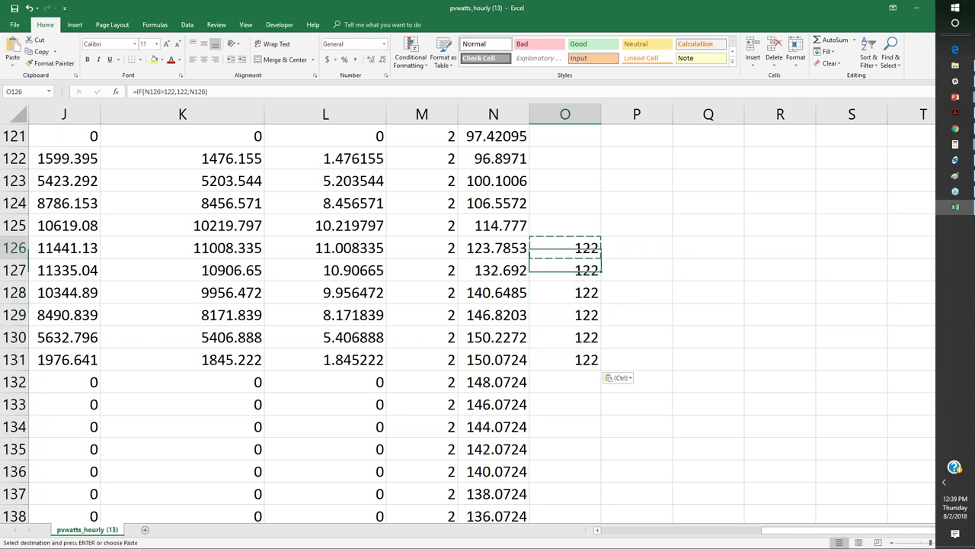
Step: Label cell M15 "Battery Capacity" above the data headers and enter 122 beside it in N15
key("Up")
key("Up")
key("Up")
key("Up")
key("Up")
key("Up")
key("Up")
key("Up")
key("Up")
key("Up")
key("Up")
key("Up")
key("Up")
key("Up")
key("Up")
key("Up")
key("Up")
key("Up")
key("Up")
key("Up")
key("Left")
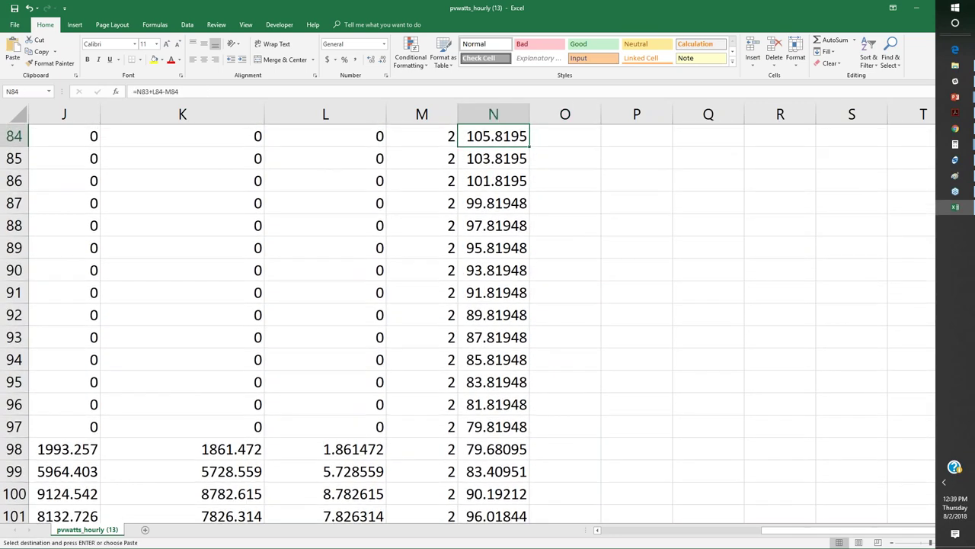
key("ctrl+Up")
key("Up")
key("Up")
key("Left")
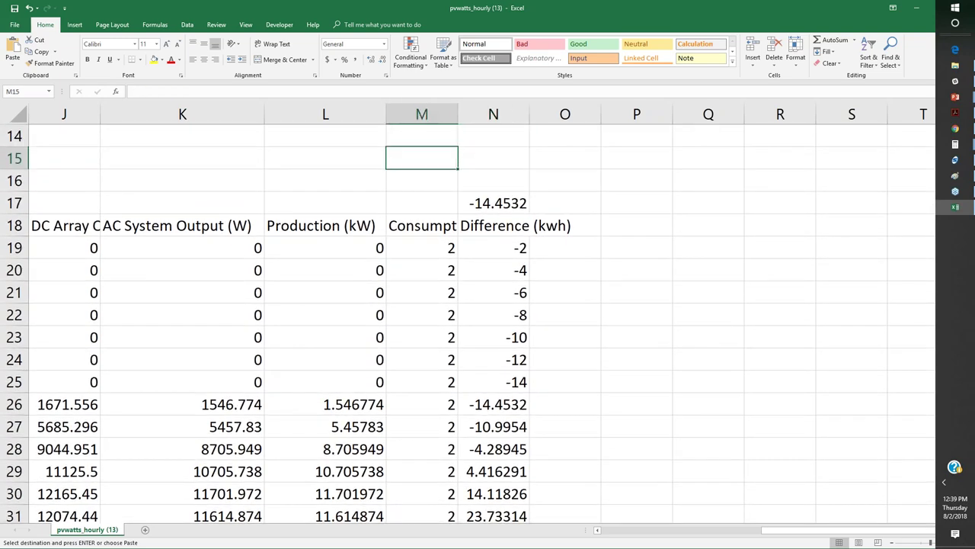
type("Battery C")
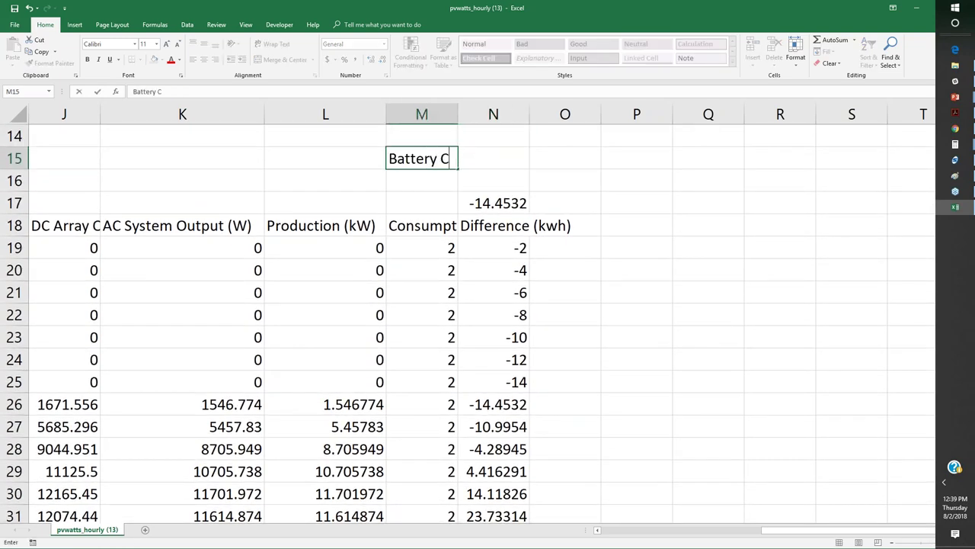
key("Right")
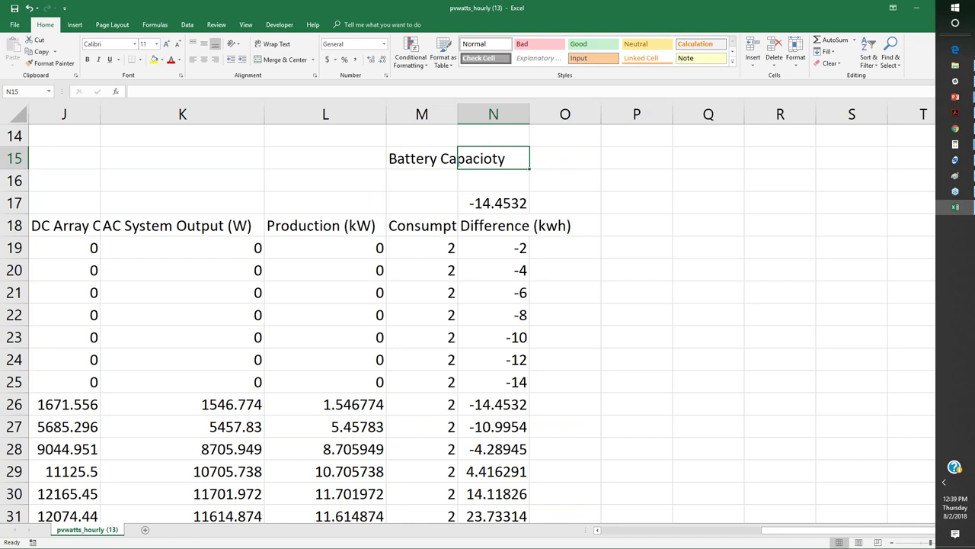
key("Left")
key("BackSpace")
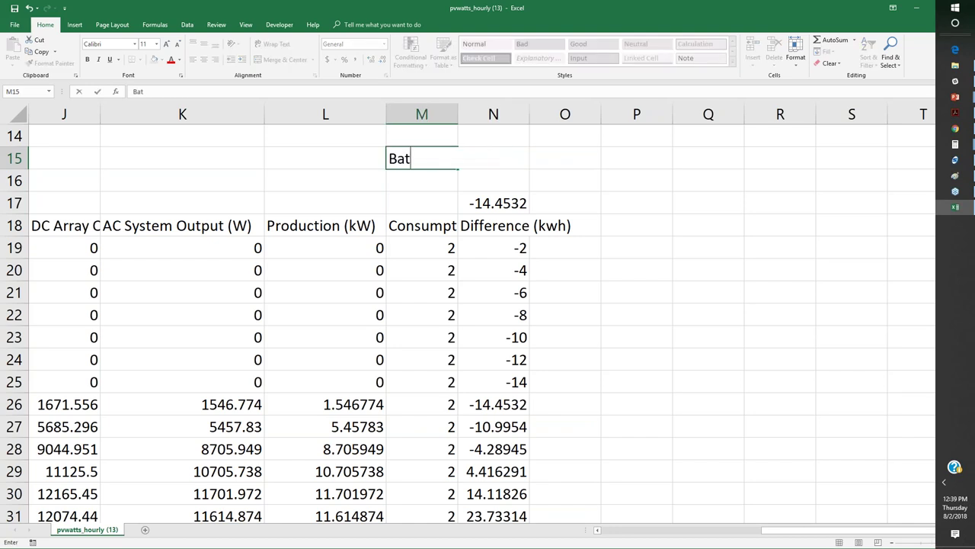
type("Battery Capacity")
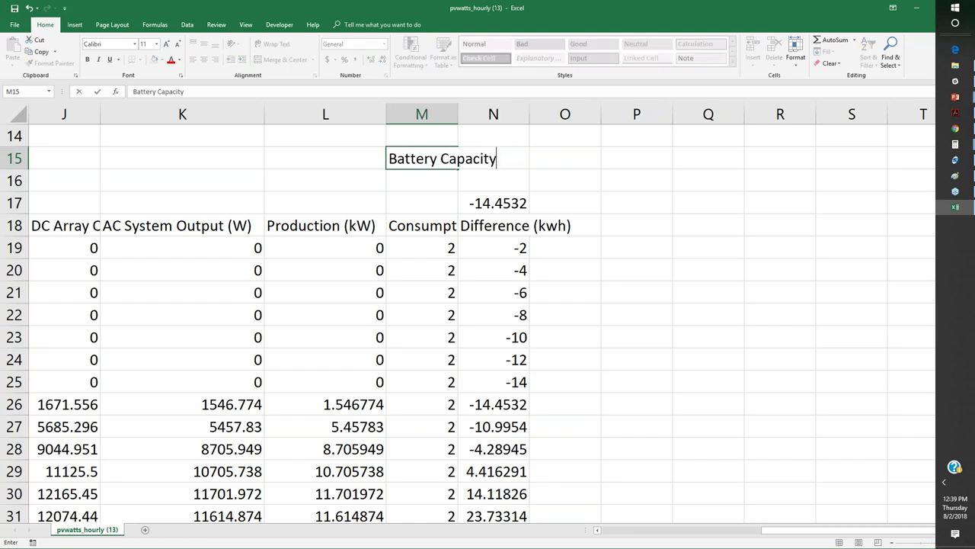
key("Right")
type("122")
key("Return")
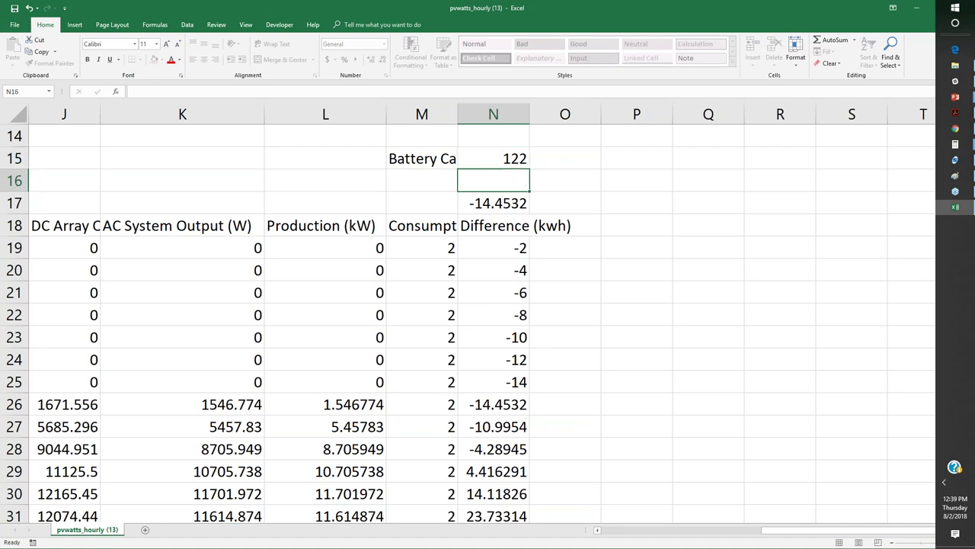
Step: Replace the 122 in the logical test of O126's IF formula with the absolute reference $N$15
key("Down")
key("Down")
key("Down")
key("Right")
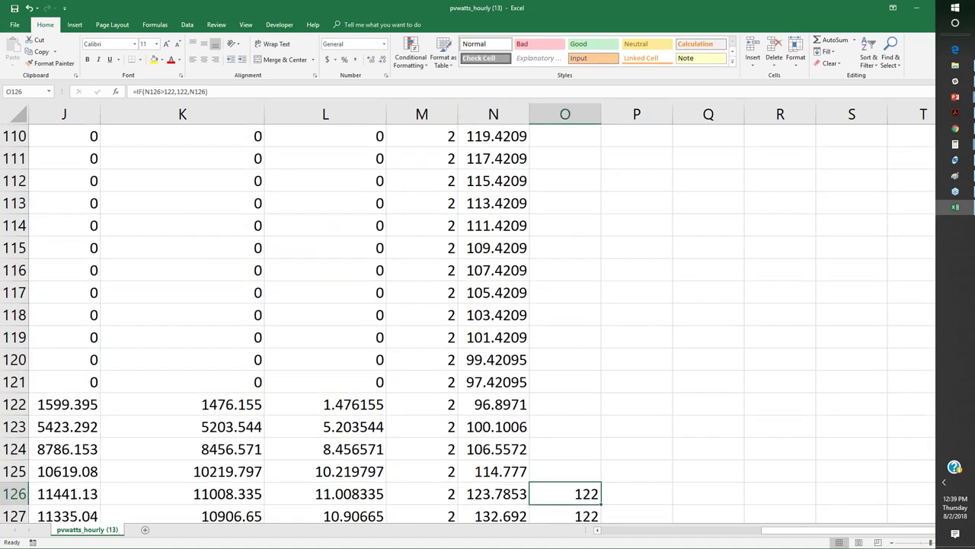
left_click(174, 91)
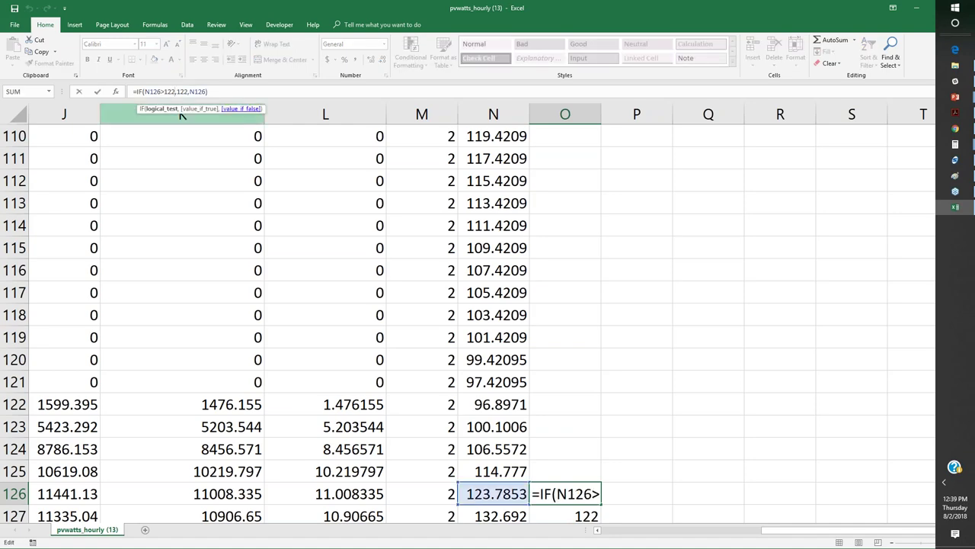
key("BackSpace")
key("BackSpace")
key("BackSpace")
scroll(473, 237, "up", 20)
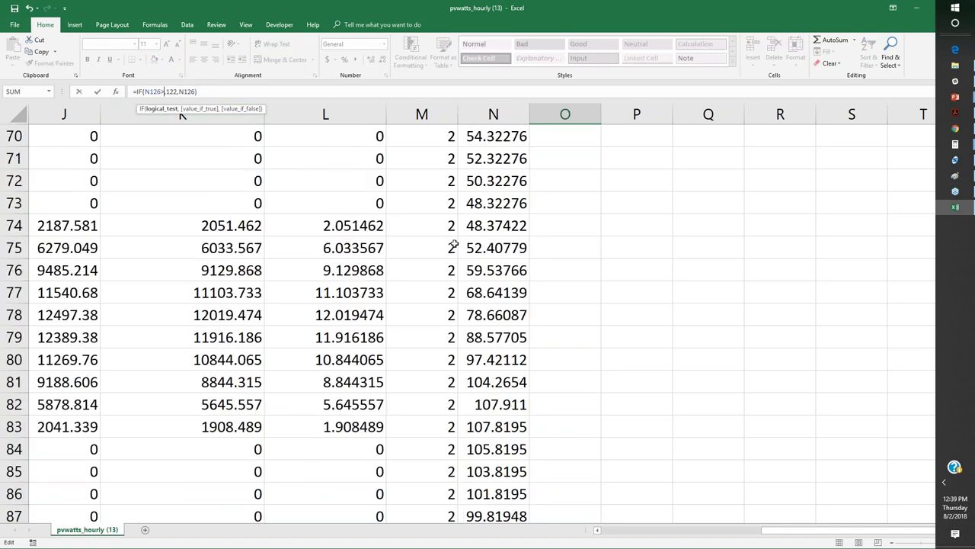
scroll(477, 238, "up", 7)
scroll(477, 237, "down", 5)
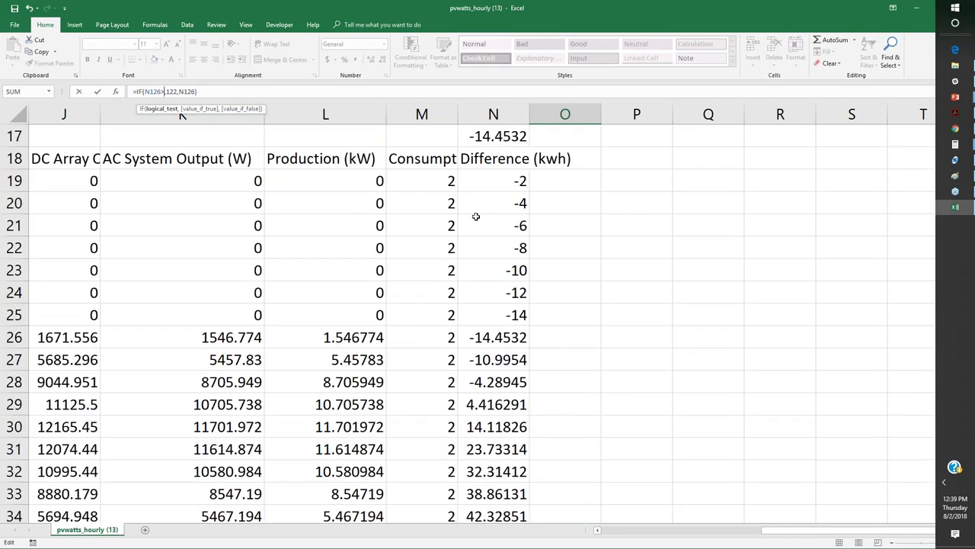
scroll(466, 180, "up", 3)
left_click(493, 265)
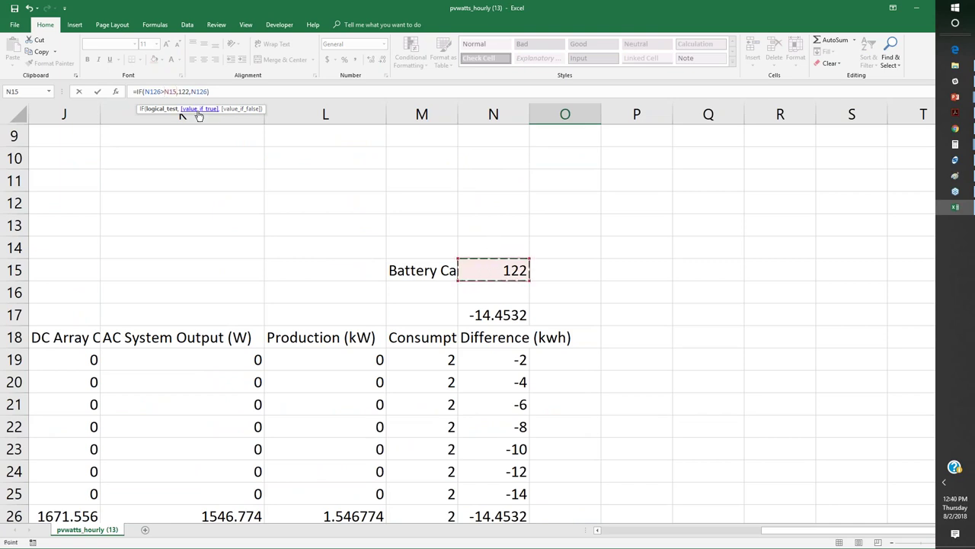
key("Left")
key("Left")
key("Right")
key("Right")
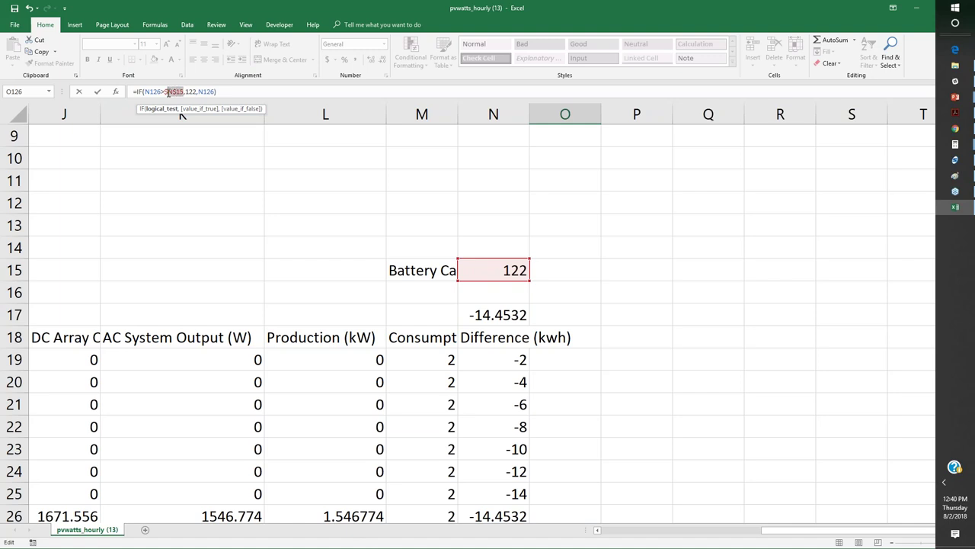
Step: Replace the value-if-true 122 in O126's formula with $N$15, giving =IF(N126>$N$15,$N$15,N126)
key("ctrl+c")
left_click(167, 92)
key("Right")
key("Right")
key("Right")
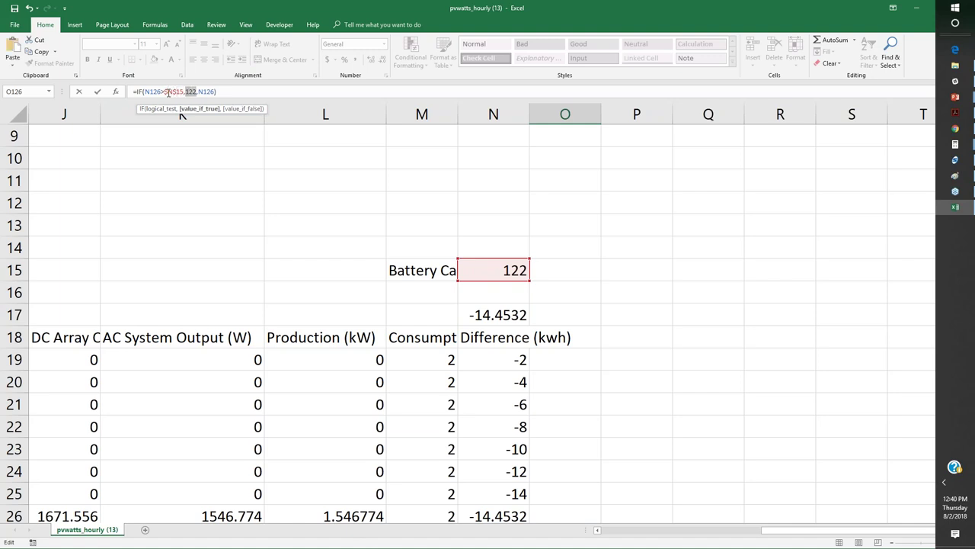
key("ctrl+v")
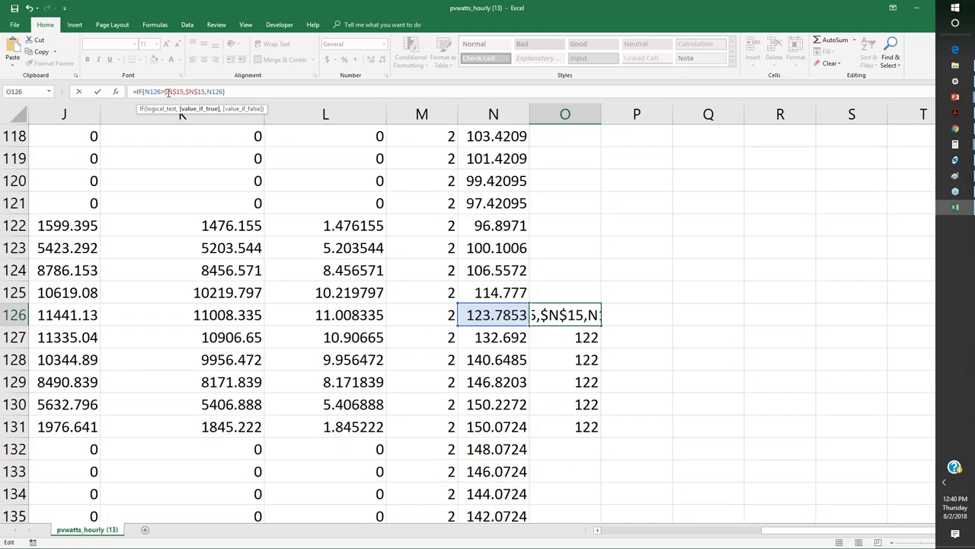
key("Return")
Step: Copy the IF formula from O131 down column O, row by row, to cells O132 through O155
key("Down")
key("Down")
key("Down")
key("Down")
key("Down")
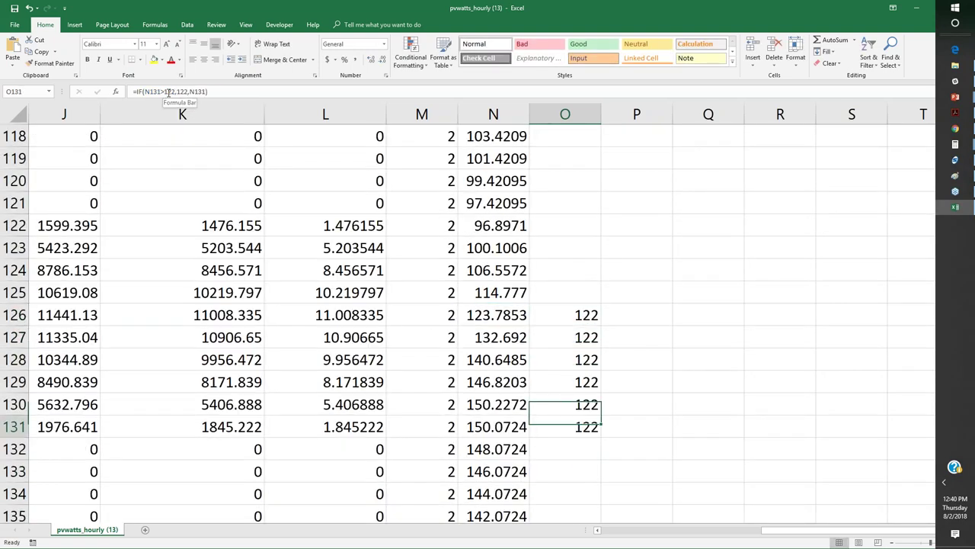
key("Up")
key("ctrl+c")
key("Down")
key("ctrl+v")
key("Down")
key("ctrl+v")
key("Down")
key("ctrl+v")
key("Down")
key("ctrl+v")
key("Down")
key("ctrl+v")
key("Down")
key("ctrl+v")
key("Down")
key("ctrl+v")
key("Down")
key("ctrl+v")
key("Down")
key("ctrl+v")
key("Down")
key("ctrl+v")
key("Down")
key("ctrl+v")
key("Down")
key("ctrl+v")
key("Down")
key("ctrl+v")
key("Down")
key("ctrl+v")
key("Down")
key("ctrl+v")
key("Down")
key("ctrl+v")
key("Down")
key("ctrl+v")
key("Down")
key("ctrl+v")
key("Down")
key("ctrl+v")
key("Down")
key("ctrl+v")
key("Down")
key("ctrl+v")
key("Down")
key("ctrl+v")
key("Down")
key("ctrl+v")
key("Down")
key("ctrl+v")
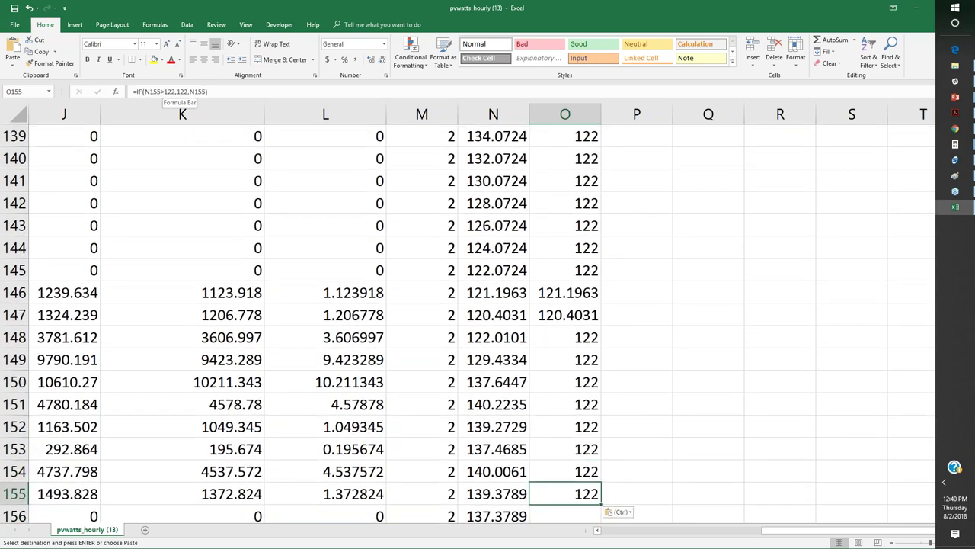
Step: Copy the capping IF formula from O155 down column O through O198
key("ctrl+c")
key("shift+Down")
key("shift+Down")
key("shift+Down")
key("shift+Down")
key("shift+Down")
key("shift+Down")
key("shift+Down")
key("shift+Down")
key("shift+Down")
key("shift+Down")
key("shift+Down")
key("shift+Down")
key("shift+Down")
key("shift+Down")
key("shift+Down")
key("shift+Down")
key("shift+Down")
key("shift+Down")
key("shift+Down")
key("shift+Down")
key("shift+Down")
key("shift+Down")
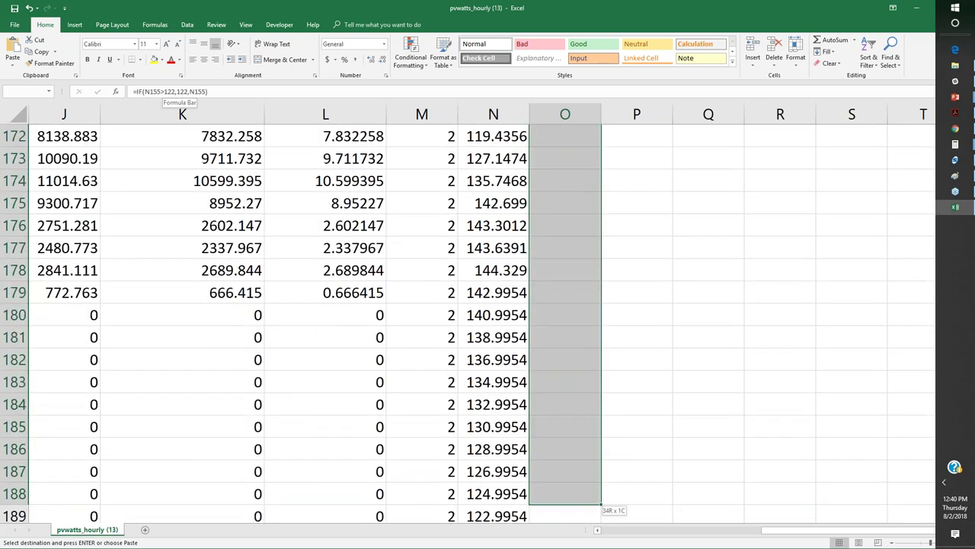
key("ctrl+v")
Step: Overwrite the running balance formulas in N149 and N150 with the battery capacity value 122
key("Left")
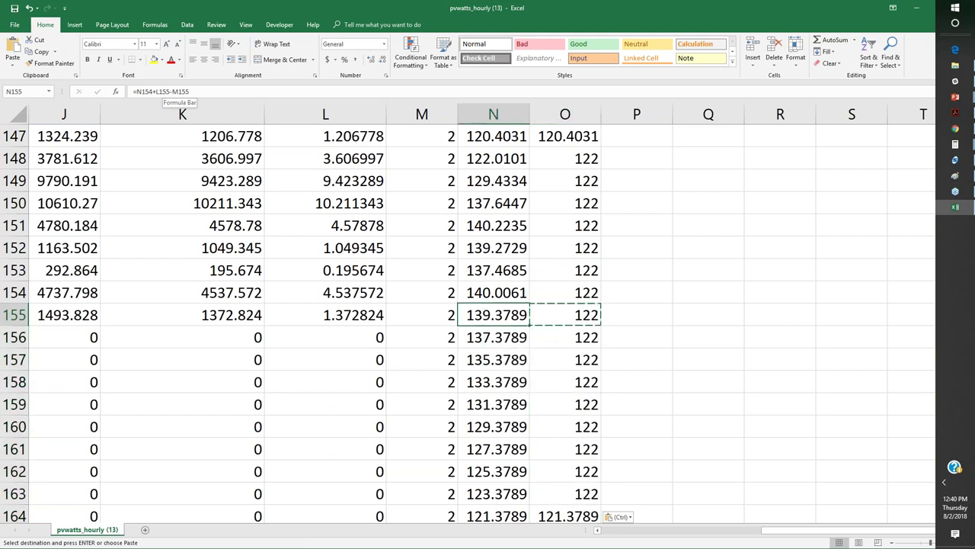
key("Up")
key("Up")
key("Up")
key("Up")
key("Up")
key("Up")
type("122")
key("Return")
type("122")
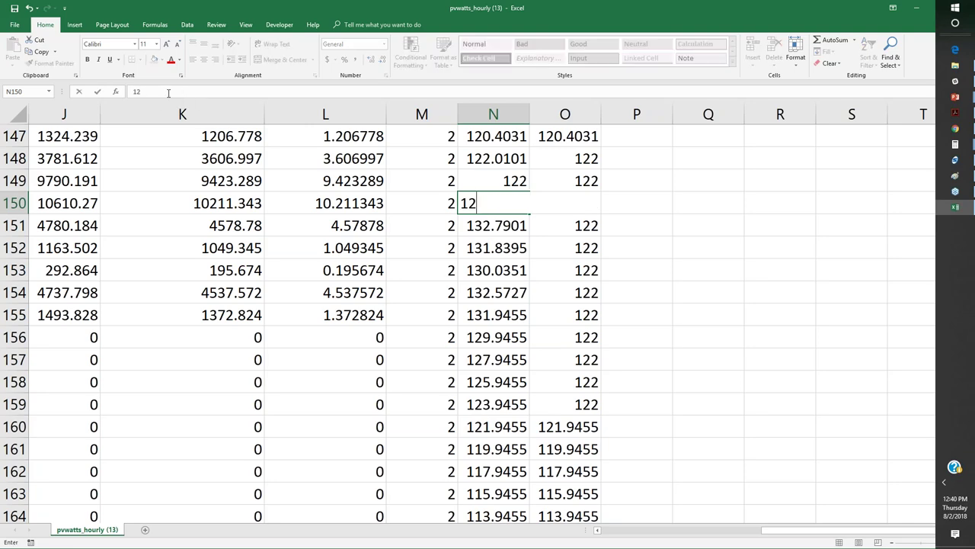
key("Return")
type("12")
key("Return")
key("Return")
Step: Copy the 122 from N150 down column N into each cell from N151 through N156
key("Up")
key("Up")
key("Up")
key("ctrl+c")
key("Down")
key("ctrl+v")
key("Down")
key("ctrl+v")
key("Down")
key("ctrl+v")
key("Down")
key("ctrl+v")
key("Down")
key("ctrl+v")
key("Down")
key("ctrl+v")
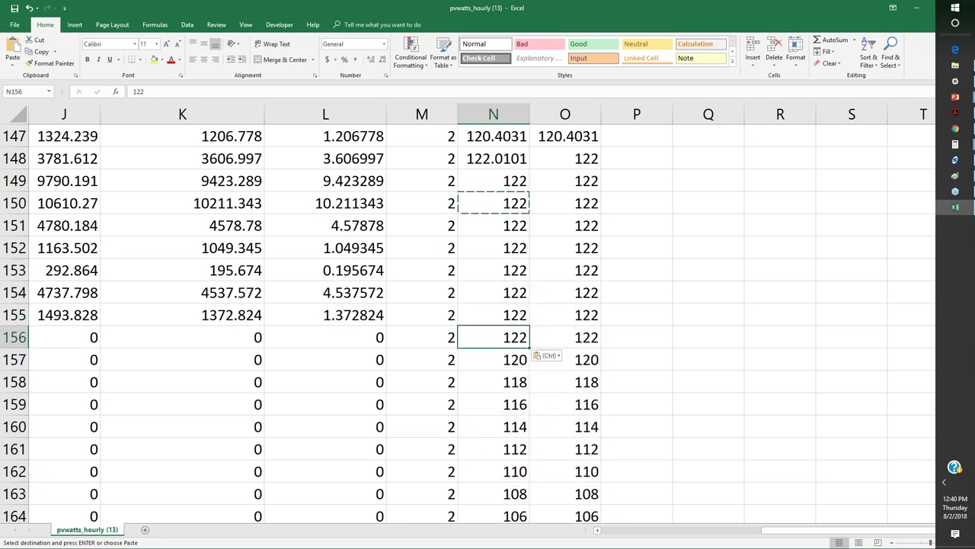
Step: Examine how the running balance in column N and the capped values in column O develop from row 157 to row 199
key("Down")
key("Right")
key("Down")
key("Down")
key("Down")
key("Down")
key("Down")
key("Down")
key("Down")
key("Down")
key("Down")
key("Down")
key("Down")
key("Down")
key("Down")
key("Down")
key("Down")
key("Down")
key("Down")
key("Down")
key("Down")
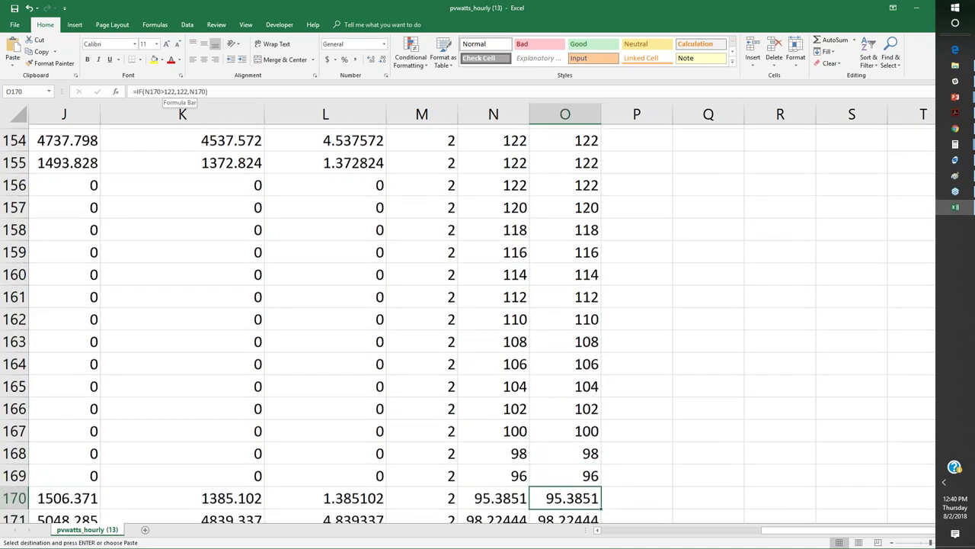
key("Down")
key("Down")
key("Down")
key("Down")
key("Down")
key("Up")
key("Up")
key("Down")
key("Down")
key("Down")
key("Down")
key("Down")
key("Down")
key("Down")
key("Down")
key("Down")
key("Down")
key("Down")
key("Down")
key("Down")
key("Down")
key("Down")
key("Down")
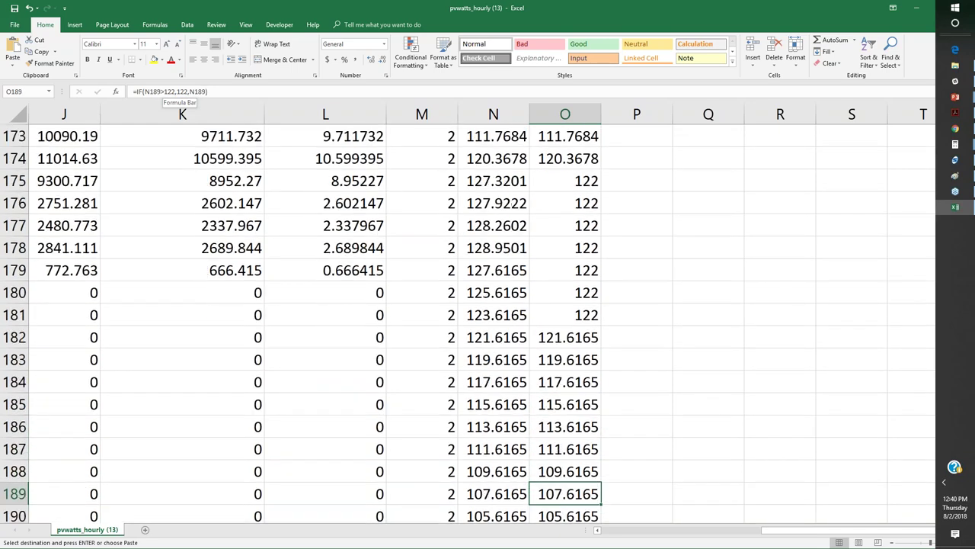
key("Down")
key("Down")
key("Down")
key("Down")
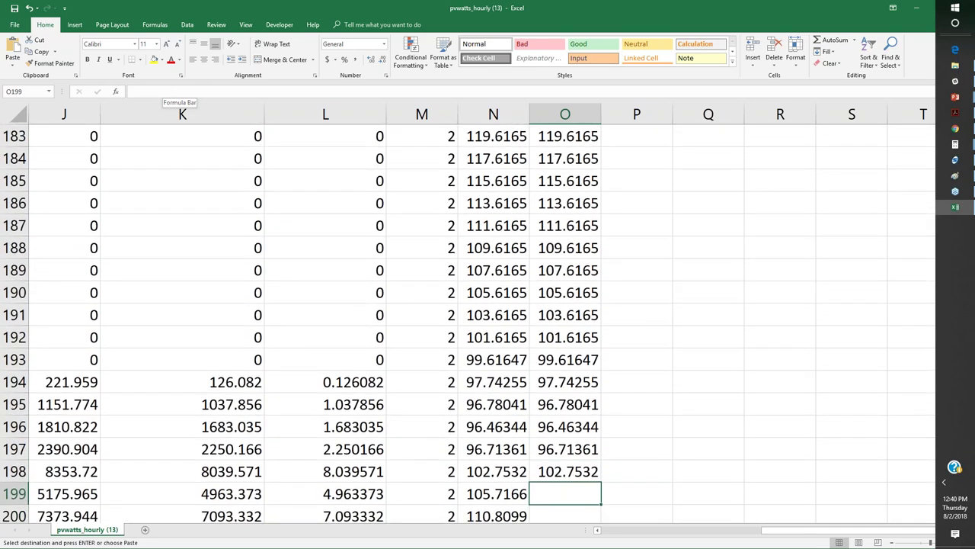
Step: Check the month, day and hour values in columns A to C around row 205 against the balance columns
key("Down")
key("Down")
key("Down")
key("Down")
key("Down")
key("Down")
key("Left")
key("Left")
key("Left")
key("Left")
key("Left")
key("Left")
key("Left")
key("Left")
key("Left")
key("Left")
key("Left")
key("Left")
key("Left")
key("Left")
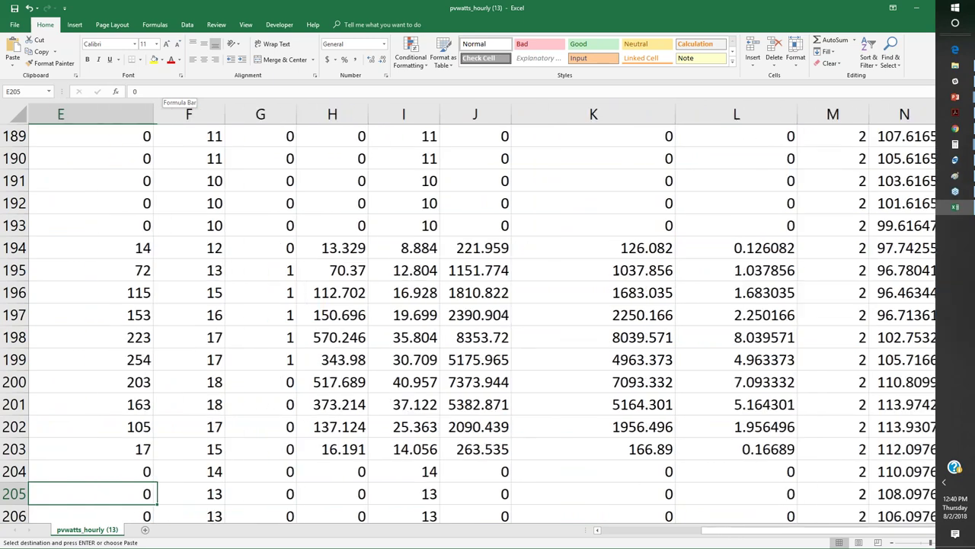
key("Right")
key("Right")
key("Right")
key("Right")
key("Right")
key("Right")
key("Right")
key("Right")
key("Right")
key("Right")
key("Right")
key("Right")
key("Right")
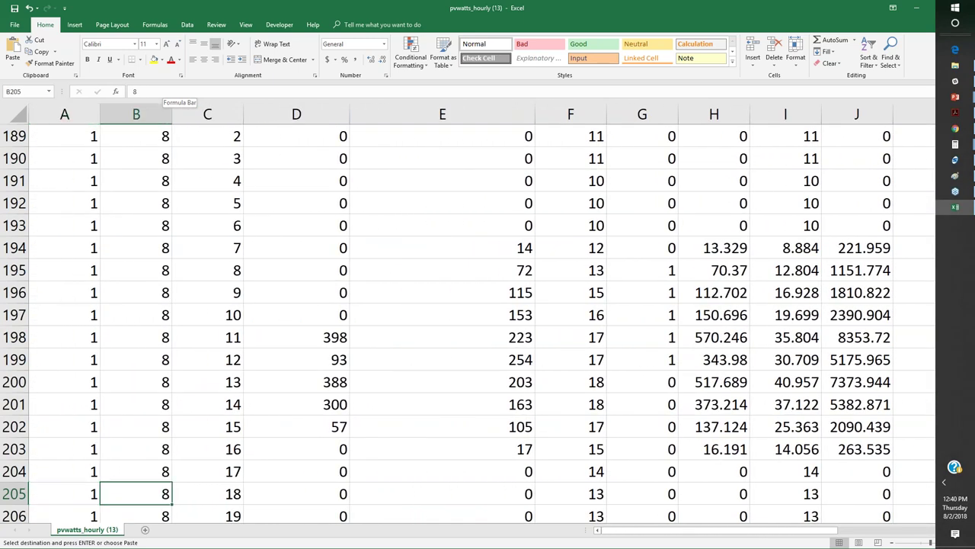
key("Right")
key("Right")
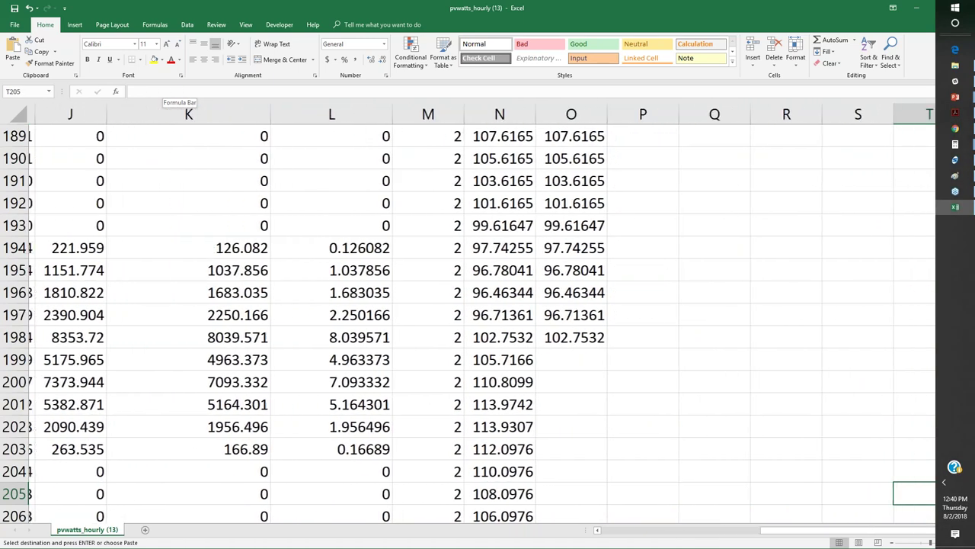
Step: Copy the 122-cap formula from O198 down column O into each cell from O199 through O203
key("Left")
key("Left")
key("Up")
key("Up")
key("Up")
key("Up")
key("Up")
key("Up")
key("Up")
key("Up")
key("Up")
key("Right")
key("Down")
key("Down")
key("Down")
key("ctrl+v")
key("Down")
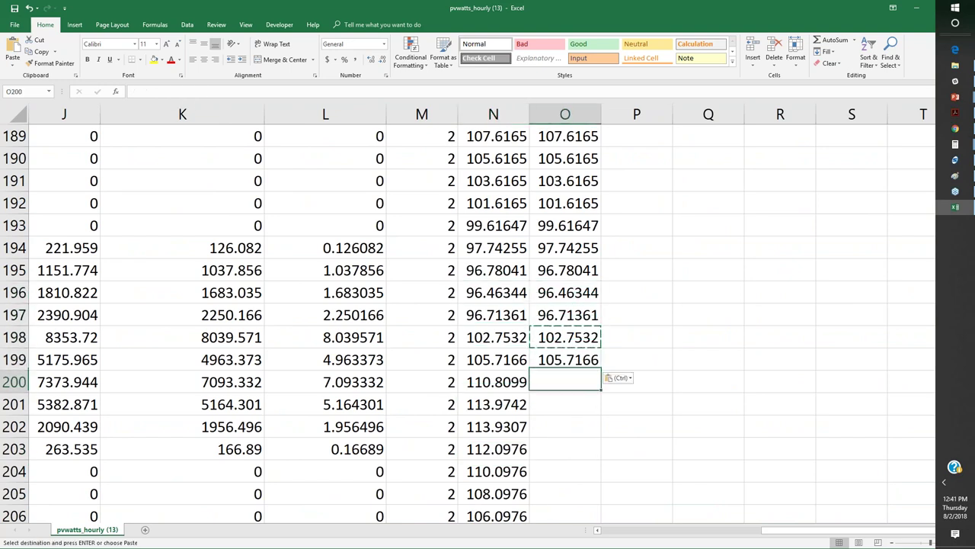
key("ctrl+v")
key("Down")
key("ctrl+v")
key("Down")
key("ctrl+v")
key("Down")
key("ctrl+v")
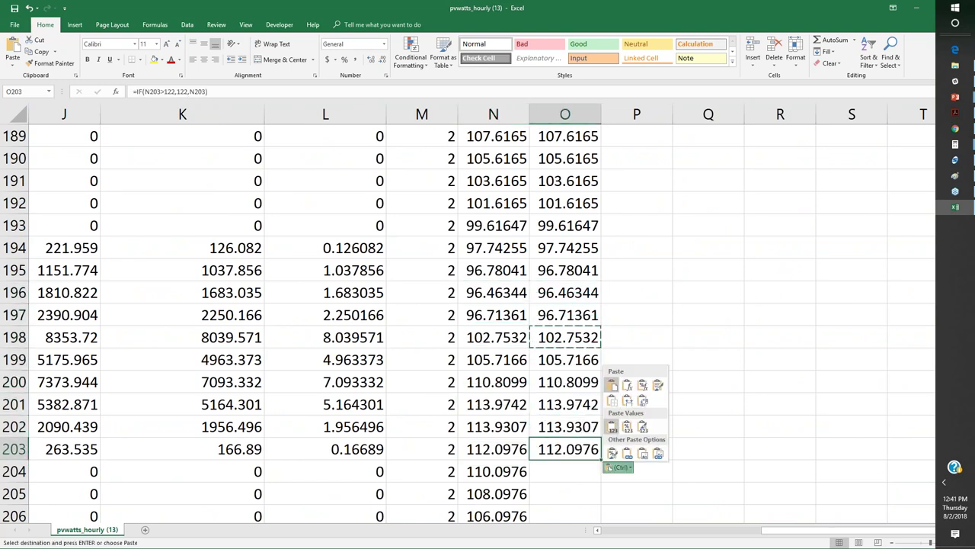
key("Escape")
Step: Continue copying the 122-cap IF formula cell by cell down column O from O204 through O281
scroll(184, 142, "down", 3)
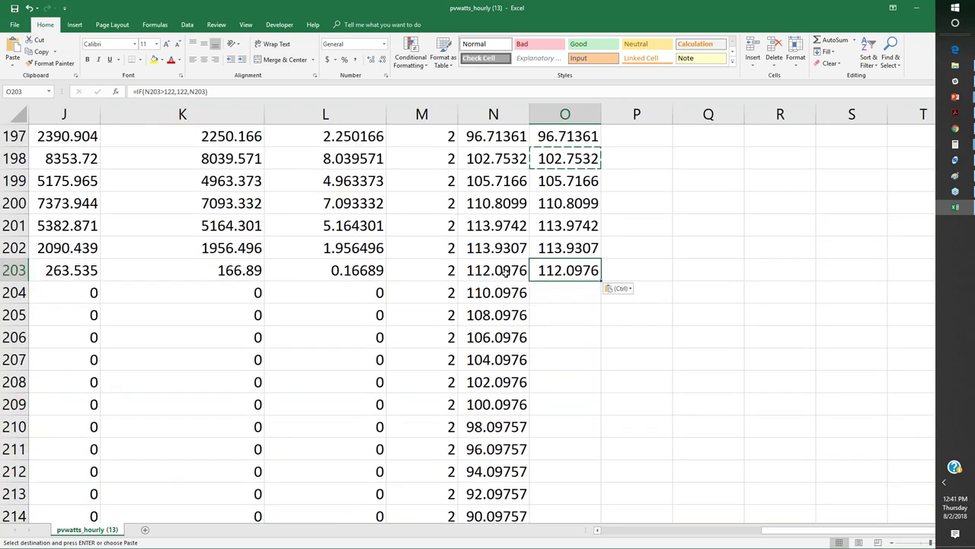
key("Down")
key("ctrl+v")
key("Down")
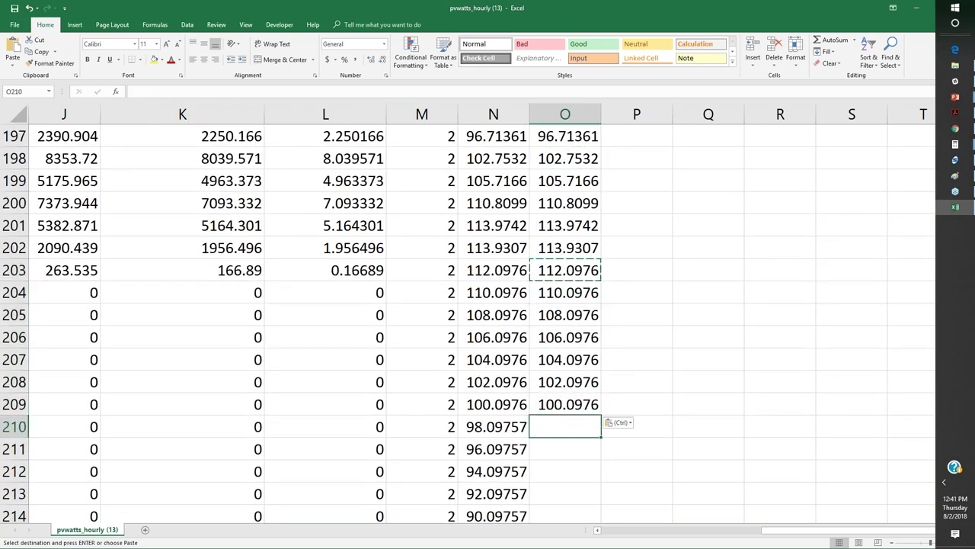
key("ctrl+v")
key("Down")
key("ctrl+v")
key("Down")
key("ctrl+v")
key("Down")
key("ctrl+v")
key("Down")
key("ctrl+v")
key("Down")
key("ctrl+v")
key("Down")
key("ctrl+v")
key("Down")
key("ctrl+v")
key("Down")
key("ctrl+v")
key("Down")
key("ctrl+v")
key("Down")
key("ctrl+v")
key("Down")
key("ctrl+v")
key("Down")
key("ctrl+v")
key("Down")
key("ctrl+v")
key("Down")
key("ctrl+v")
key("Down")
key("ctrl+v")
key("Down")
key("ctrl+v")
key("Down")
key("ctrl+v")
key("Down")
key("ctrl+v")
key("Down")
key("ctrl+v")
key("Down")
key("ctrl+v")
key("Down")
key("ctrl+v")
key("Down")
key("ctrl+v")
key("Down")
key("ctrl+v")
key("Down")
key("ctrl+v")
key("Down")
key("ctrl+v")
key("Down")
key("ctrl+v")
key("Down")
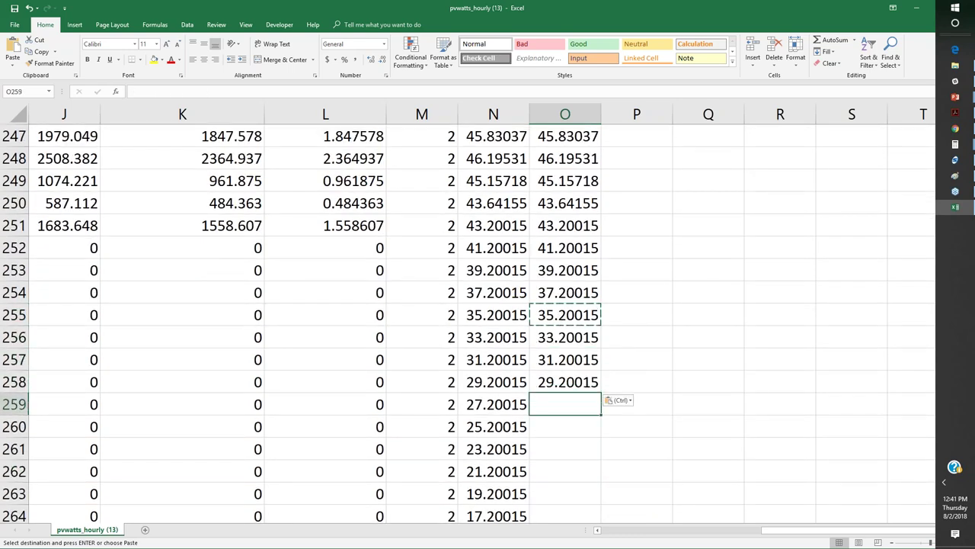
key("ctrl+v")
key("Down")
key("ctrl+v")
key("Down")
key("ctrl+v")
key("Down")
key("ctrl+v")
key("Down")
key("ctrl+v")
key("Down")
key("ctrl+v")
key("Down")
key("ctrl+v")
key("Down")
key("ctrl+v")
key("Down")
key("ctrl+v")
key("Down")
key("ctrl+v")
key("Down")
key("ctrl+v")
key("Down")
key("ctrl+v")
key("Down")
key("ctrl+v")
key("Down")
key("ctrl+v")
key("Down")
key("ctrl+v")
key("Down")
key("ctrl+v")
key("Down")
key("ctrl+v")
key("Down")
key("ctrl+v")
key("Down")
key("ctrl+v")
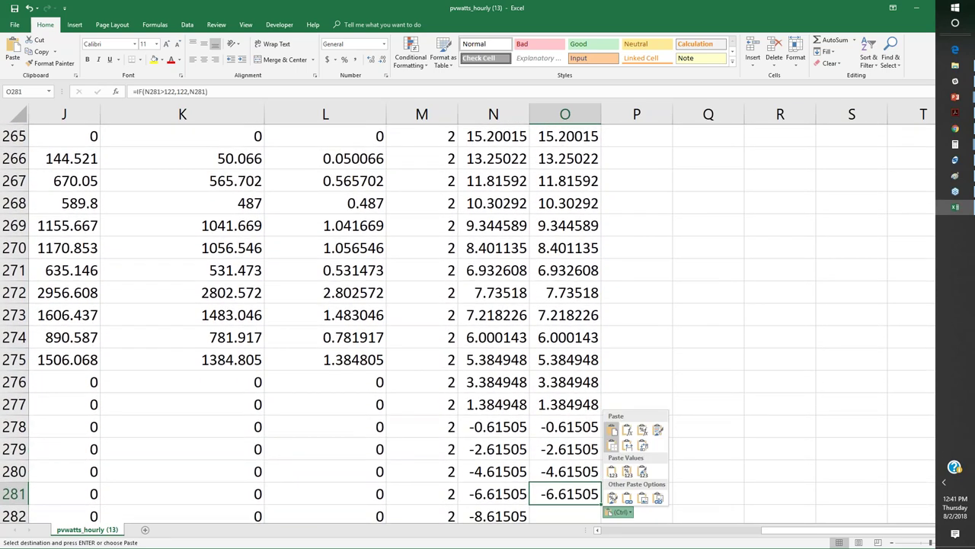
key("Escape")
Step: Extend the cap formula from O282 down column O as one block reaching at least row 321
scroll(628, 369, "down", 3)
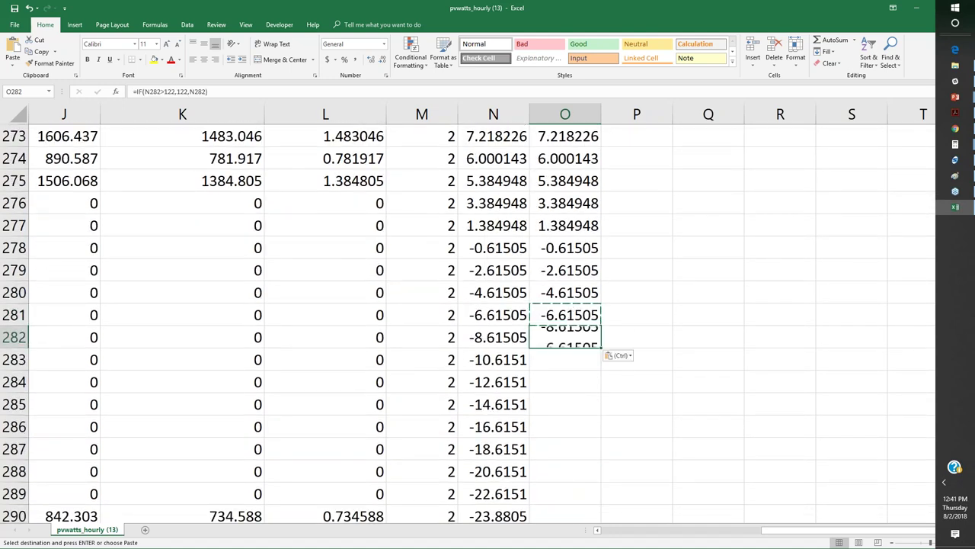
left_click_drag(564, 336, 601, 512)
key("ctrl+v")
key("Down")
key("Down")
key("Down")
key("Down")
key("Down")
key("Down")
key("Down")
key("Down")
key("Down")
key("Down")
key("Down")
key("Down")
key("Down")
key("Down")
key("Down")
key("Down")
key("Down")
key("Down")
key("Down")
key("Down")
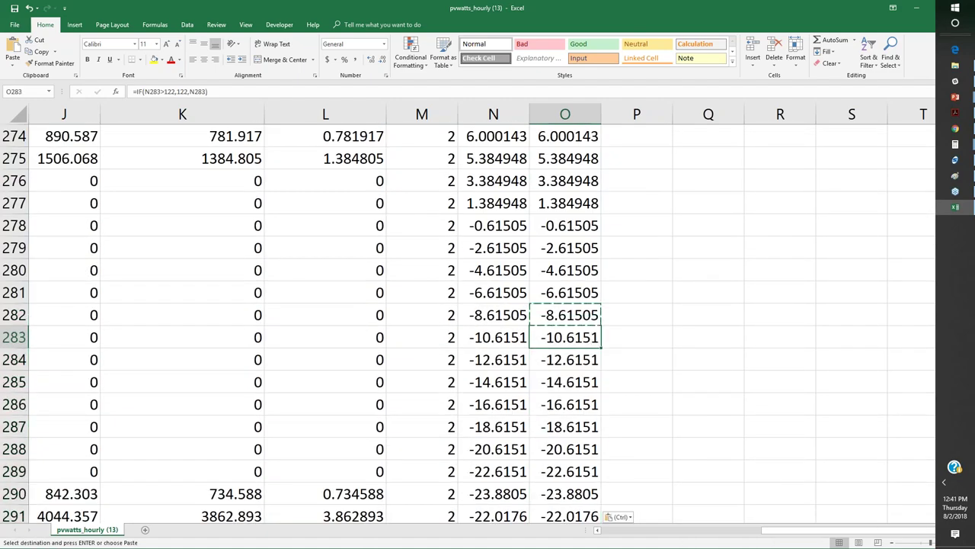
Step: Examine the running balance in column N and the capped values in column O from row 283 to row 321
key("Down")
key("Down")
key("Down")
key("Down")
key("Down")
key("Down")
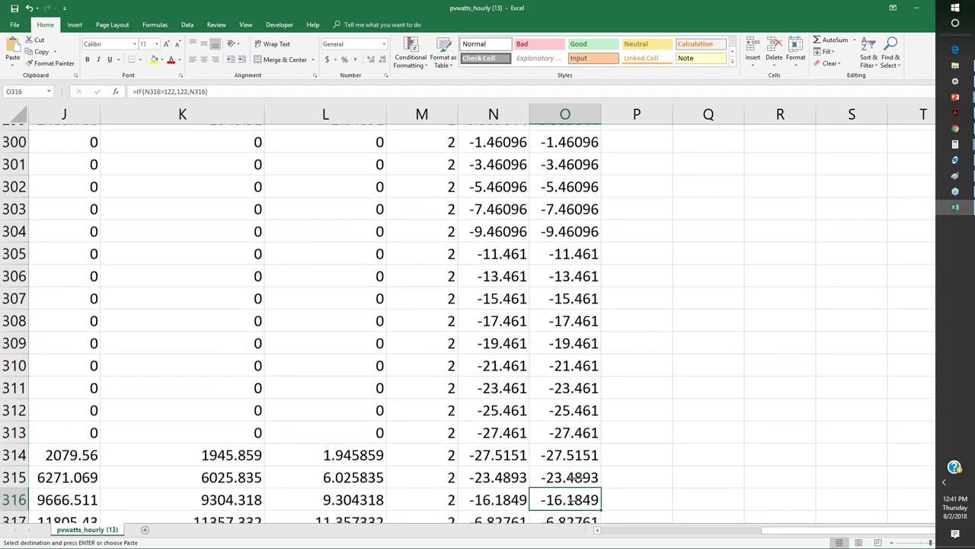
key("Up")
key("Up")
key("Up")
key("Up")
key("Up")
key("Up")
key("Up")
key("Up")
key("Down")
key("Down")
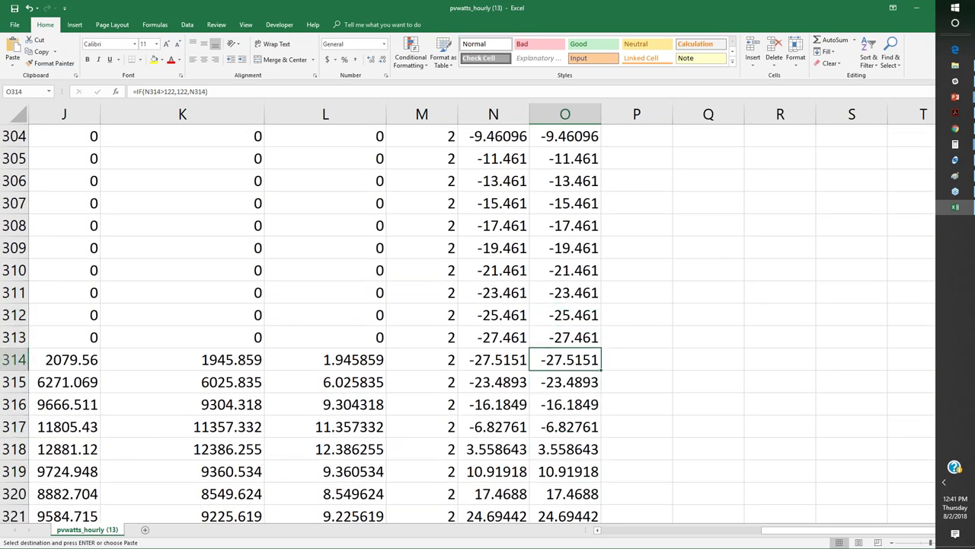
Step: Trace the capped balance in column O back up from row 314 to row 265
key("Up")
key("Right")
key("Left")
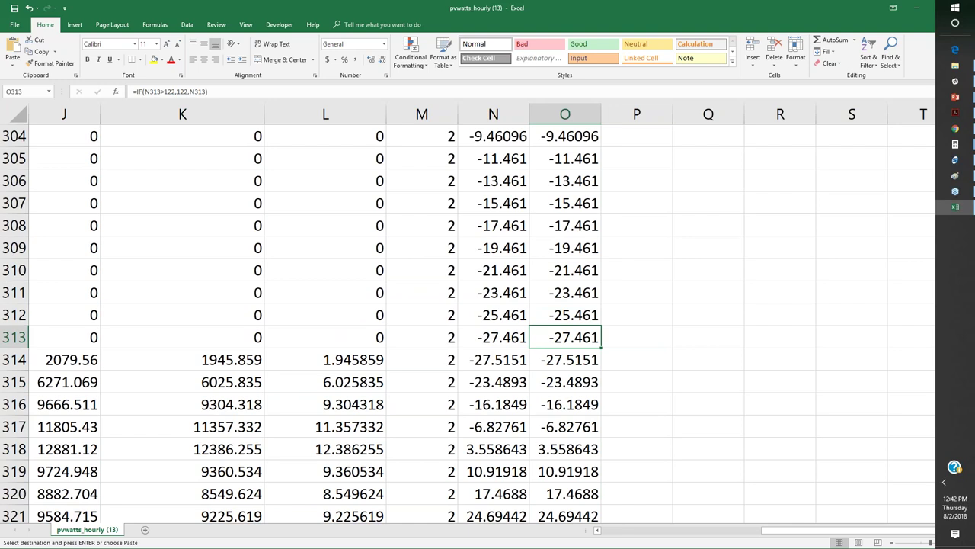
key("Up")
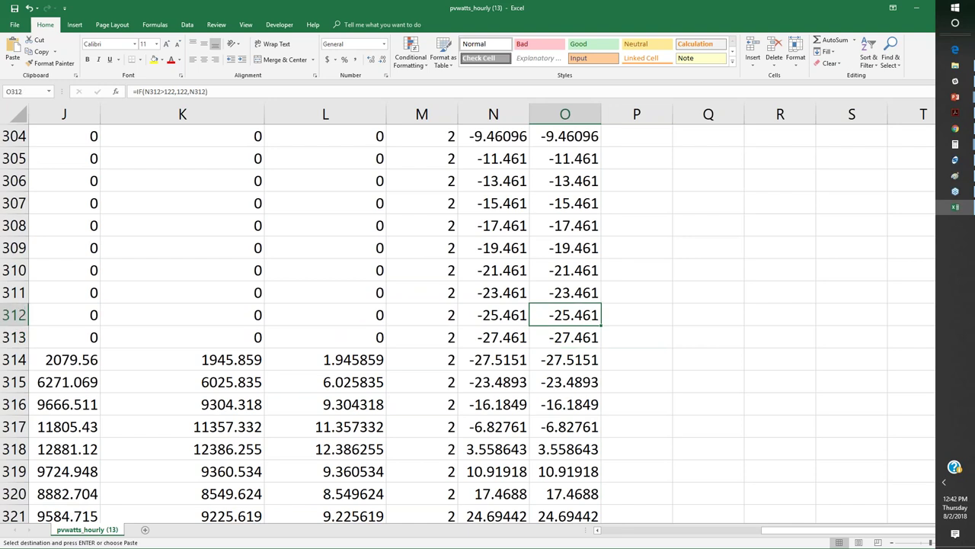
key("Up")
key("Up")
key("Up")
key("Up")
key("Up")
key("Up")
key("Up")
key("Up")
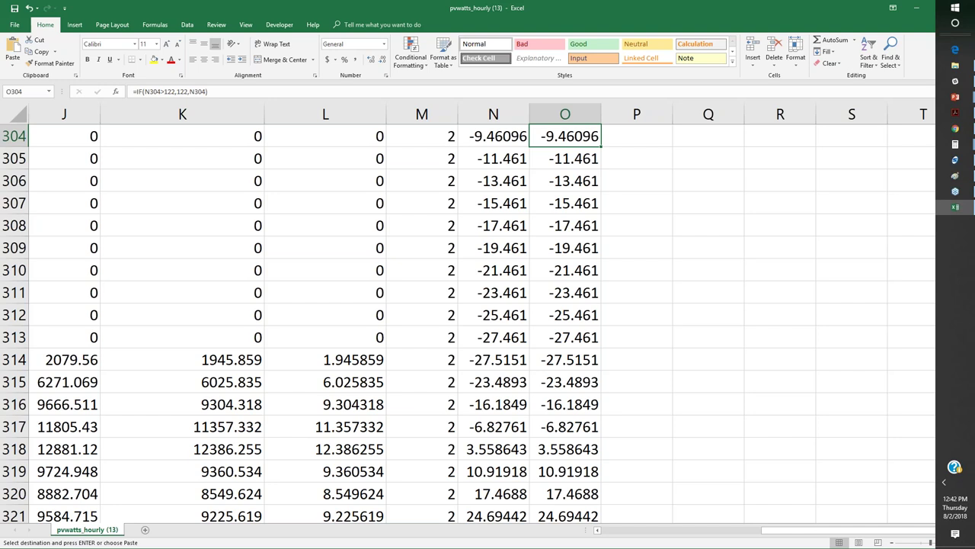
key("Up")
key("Up")
key("Up")
key("Up")
key("Up")
key("Up")
key("Up")
key("Up")
key("Up")
key("Up")
key("Up")
key("Up")
key("Up")
key("Up")
key("Up")
key("Up")
key("Up")
key("Up")
key("Up")
key("Up")
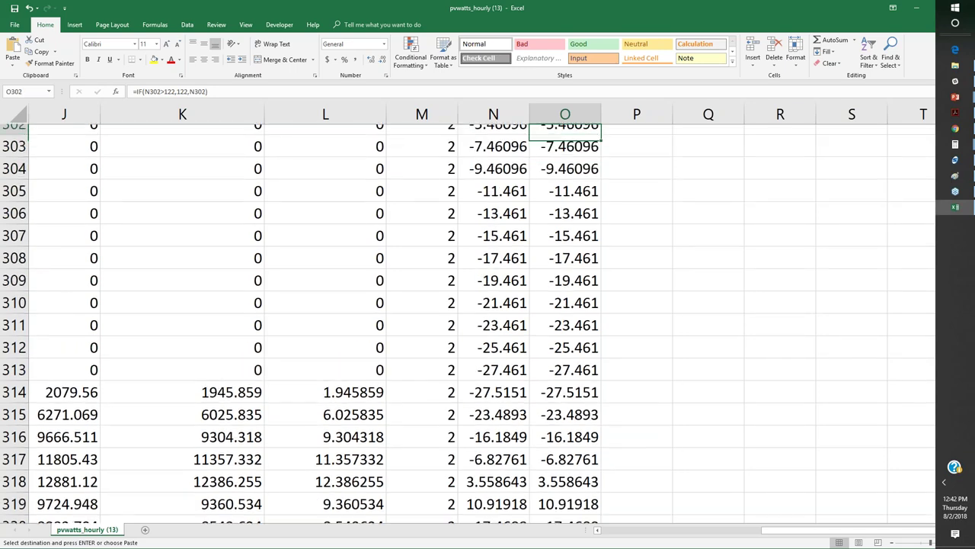
key("Up")
key("Up")
key("Up")
key("Up")
key("Up")
key("Up")
key("Up")
key("Up")
key("Up")
key("Up")
key("Up")
key("Up")
key("Up")
key("Up")
key("Up")
key("Up")
key("Up")
key("Up")
key("Up")
key("Up")
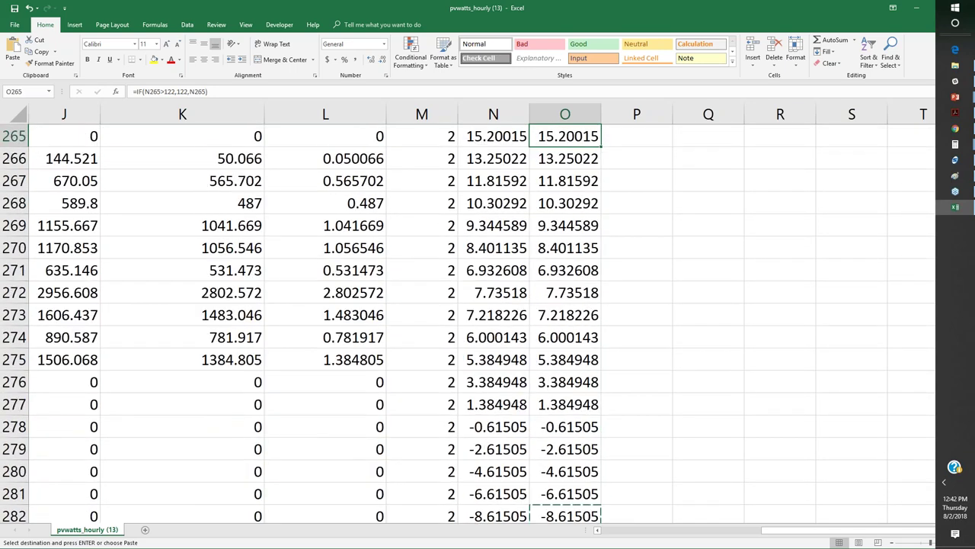
Step: Examine the balance and production around rows 260 to 282, where the balance drops below zero
key("Down")
key("Down")
key("Down")
key("Down")
key("Down")
key("Down")
key("Down")
key("Down")
key("Down")
key("Down")
key("Down")
key("Down")
key("Down")
key("Down")
key("Down")
key("Down")
key("Down")
key("Down")
key("Down")
key("Down")
key("Down")
key("Up")
key("Up")
key("Up")
key("Up")
key("Up")
key("Up")
key("Up")
key("Up")
key("Up")
key("Up")
key("Up")
key("Up")
key("Up")
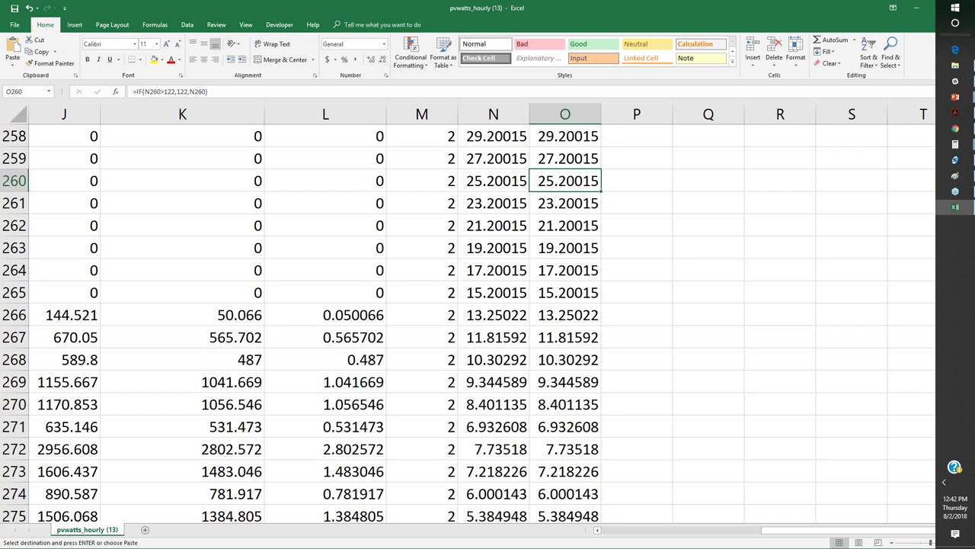
Step: Enter 122 in cell O263 and in the running balance cell N263 to restart from a full battery
key("Up")
key("Down")
key("Down")
key("Down")
key("Down")
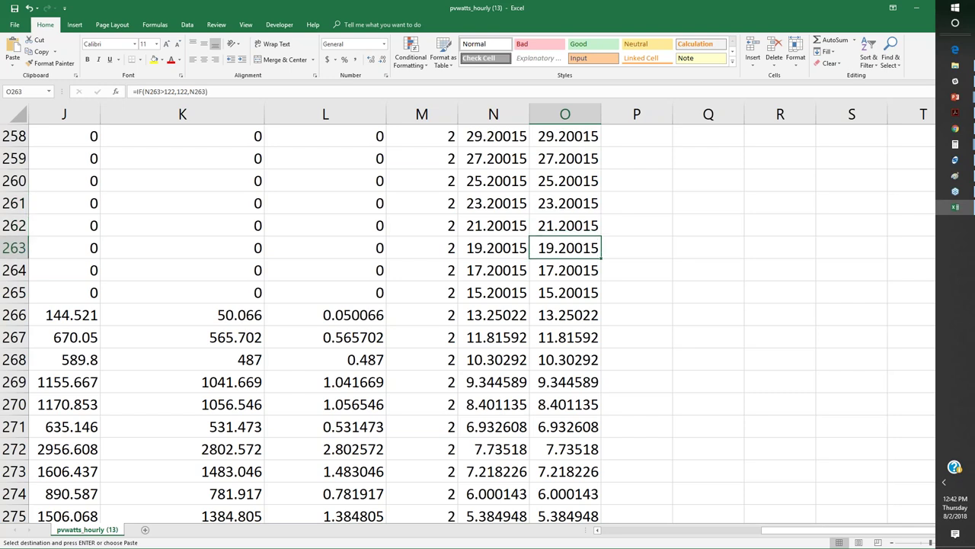
type("122")
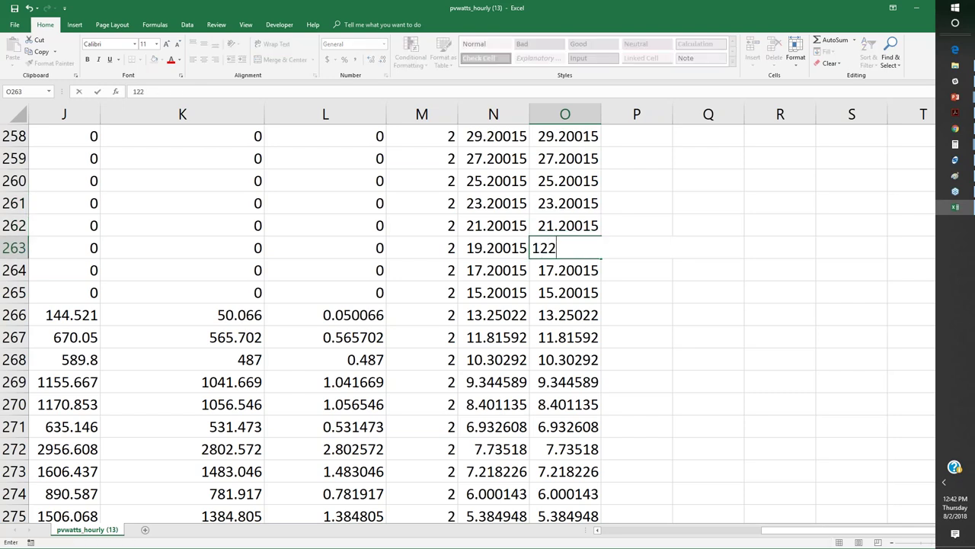
key("Return")
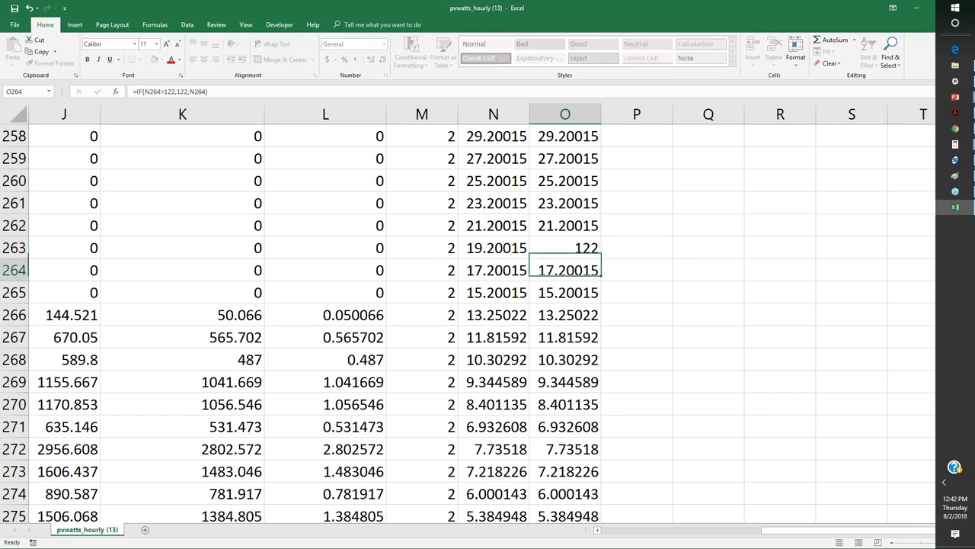
left_click(565, 248)
left_click(636, 248)
left_click(565, 248)
left_click(493, 248)
type("122")
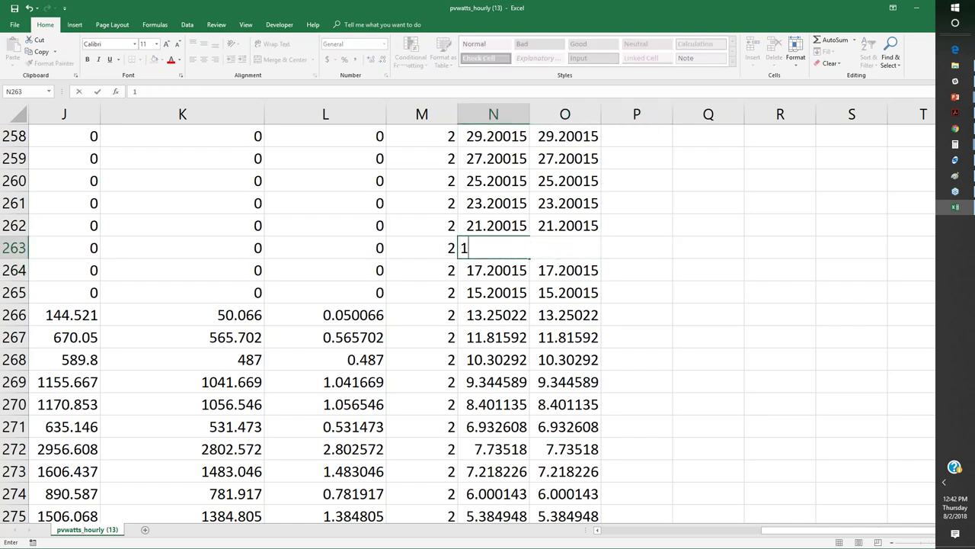
key("Return")
Step: Review the recalculated running balance in column N and capped values in column O from row 264 down to row 326
key("Down")
key("Down")
key("Down")
key("Down")
key("Down")
key("Down")
key("Down")
key("Down")
key("Down")
key("Down")
key("Down")
key("Down")
key("Down")
key("Down")
key("Down")
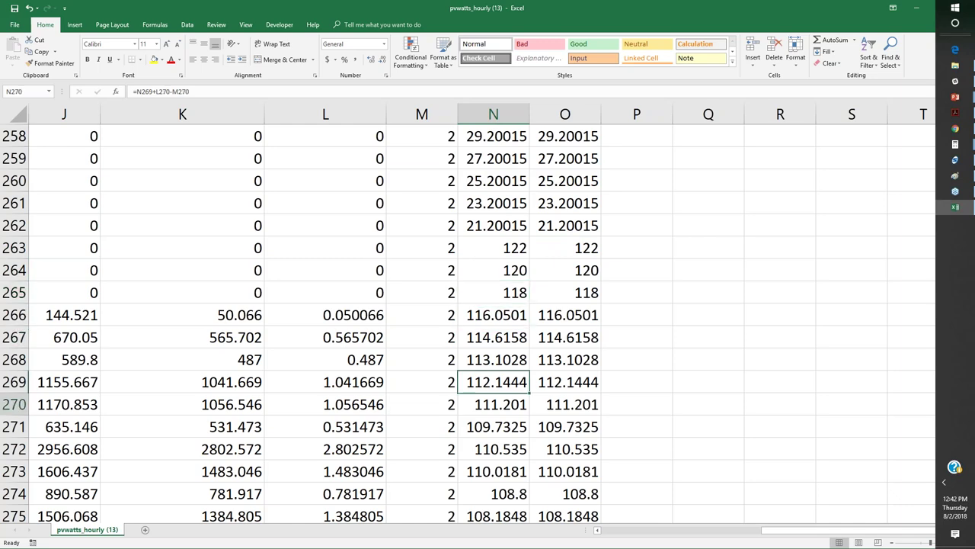
key("Up")
key("Up")
key("Up")
key("Right")
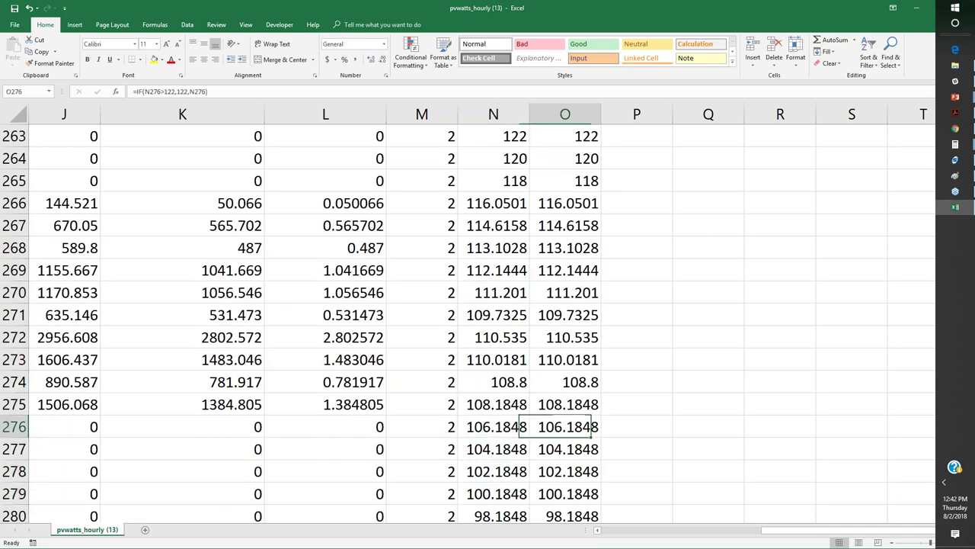
key("Down")
key("Down")
key("Down")
key("Down")
key("Down")
key("Down")
key("Down")
key("Down")
key("Down")
key("Down")
key("Down")
key("Down")
key("Down")
key("Down")
key("Down")
key("Down")
key("Down")
key("Down")
key("Down")
key("Down")
key("Down")
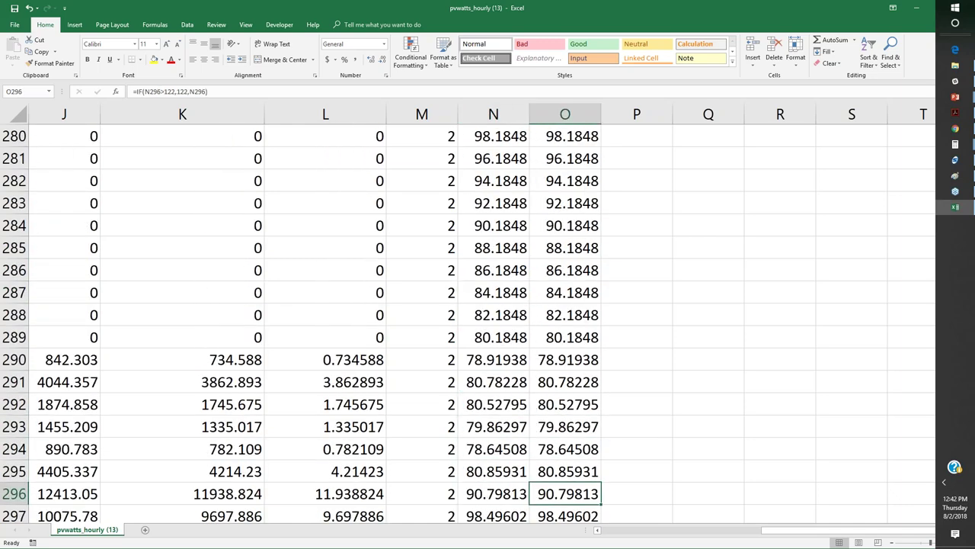
key("Down")
key("Down")
key("Down")
key("Down")
key("Down")
key("Down")
key("Down")
key("Down")
key("Down")
key("Down")
key("Down")
key("Down")
key("Down")
key("Down")
key("Down")
key("Down")
key("Down")
key("Down")
key("Down")
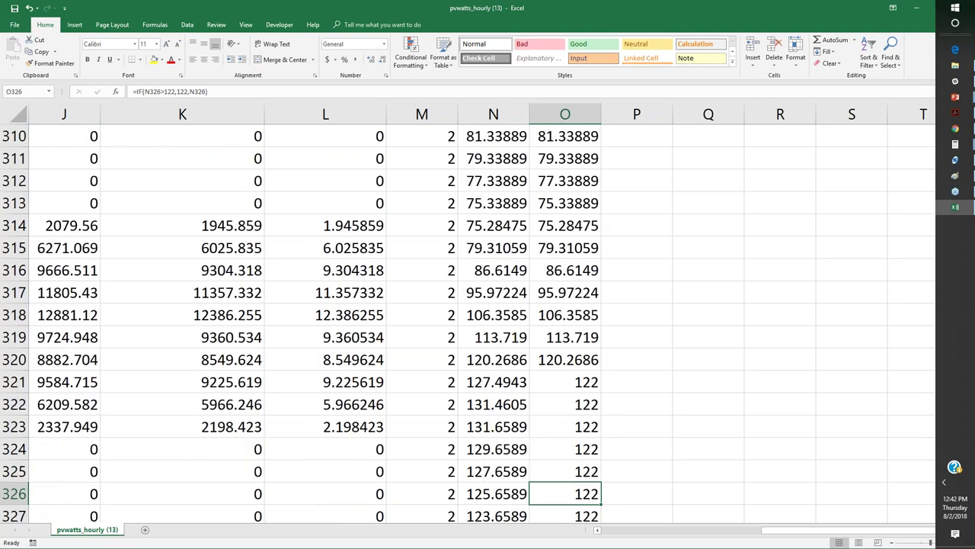
Step: Switch to the battery seminar presentation in PowerPoint and start the slide show from the current monthly consumption slide
key("alt+Tab")
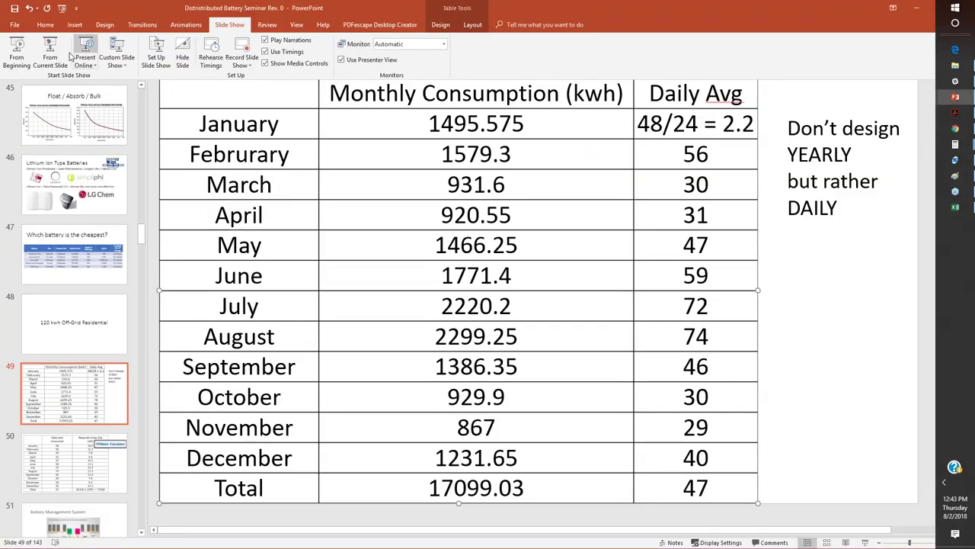
left_click(42, 59)
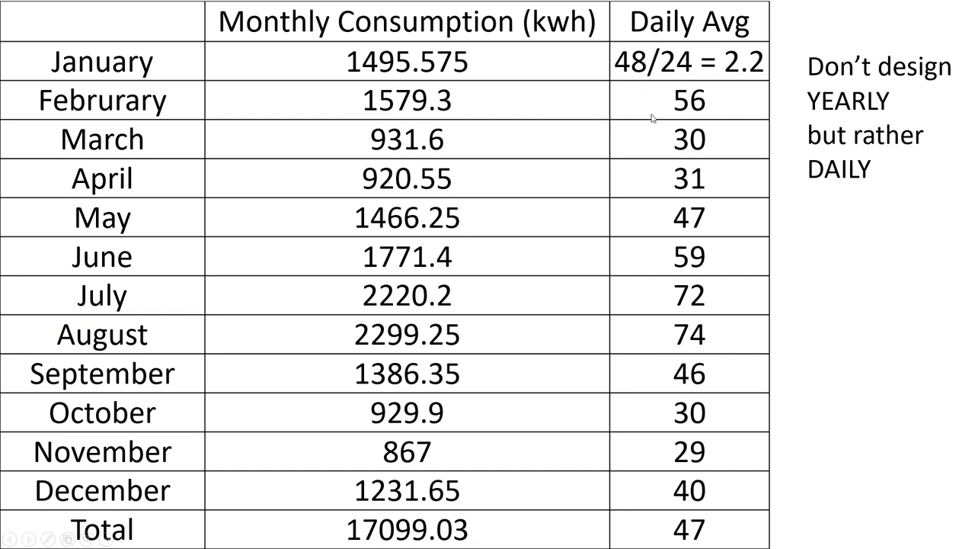
Step: Advance the slide show from the monthly consumption table to the required array size slide
left_click(651, 142)
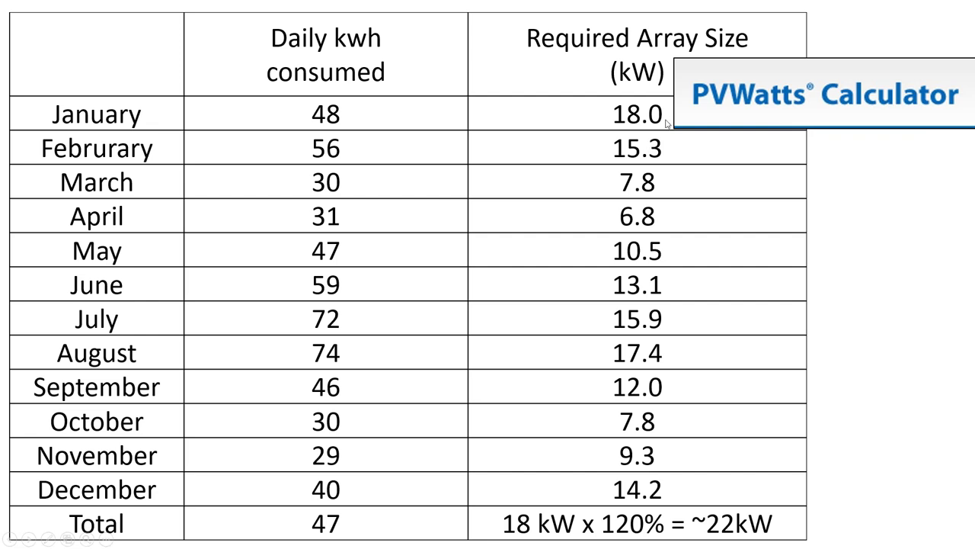